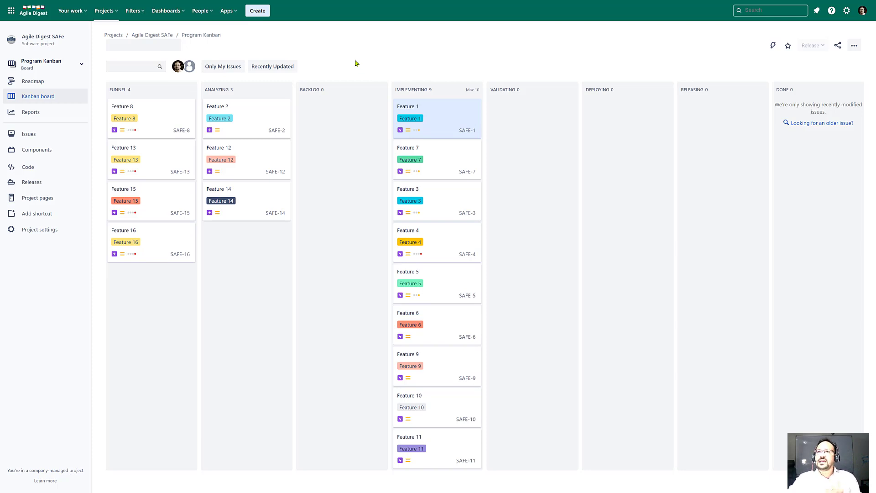
Start a new issue from the Create button in the top navigation bar
left_click(258, 11)
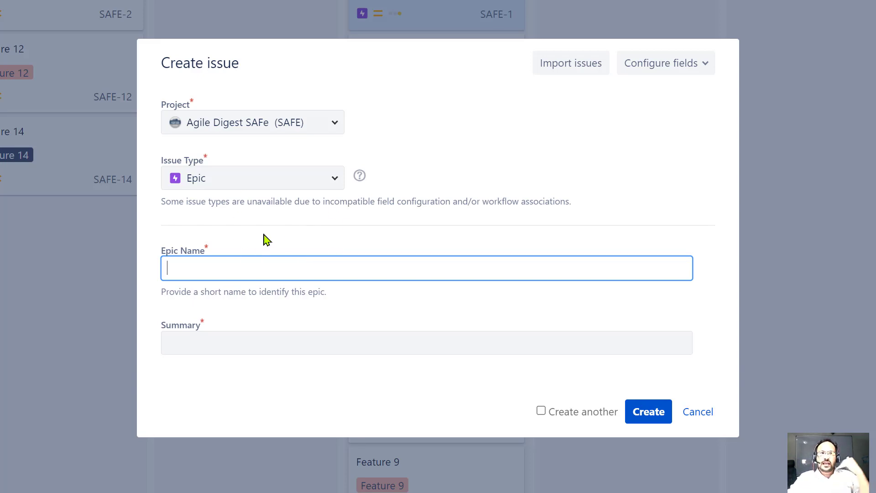
Check the available issue types, then cancel the new issue and confirm leaving without saving
left_click(337, 183)
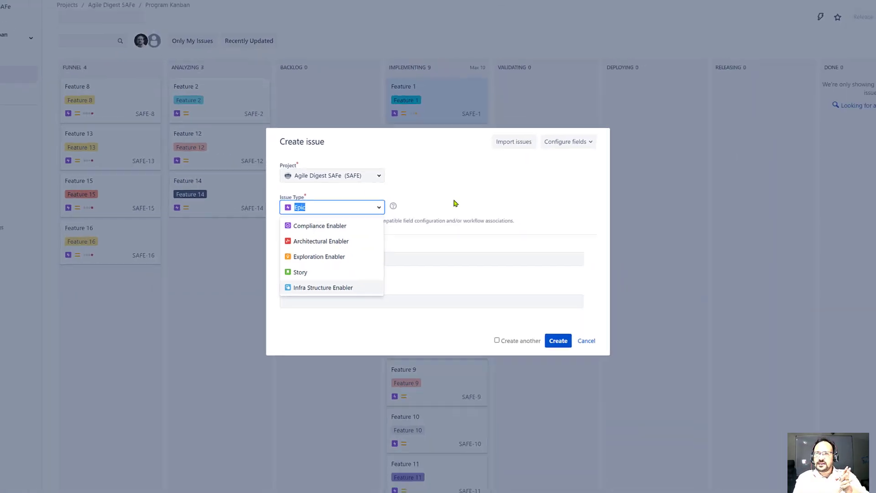
left_click(567, 329)
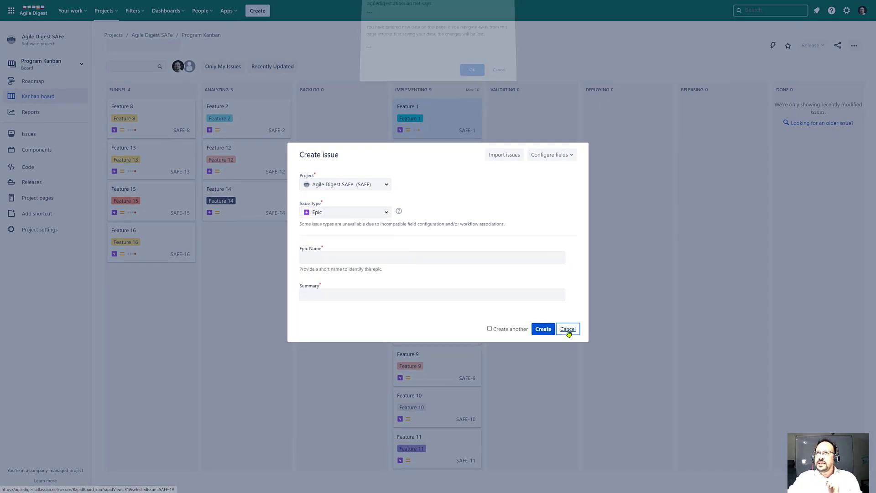
left_click(471, 73)
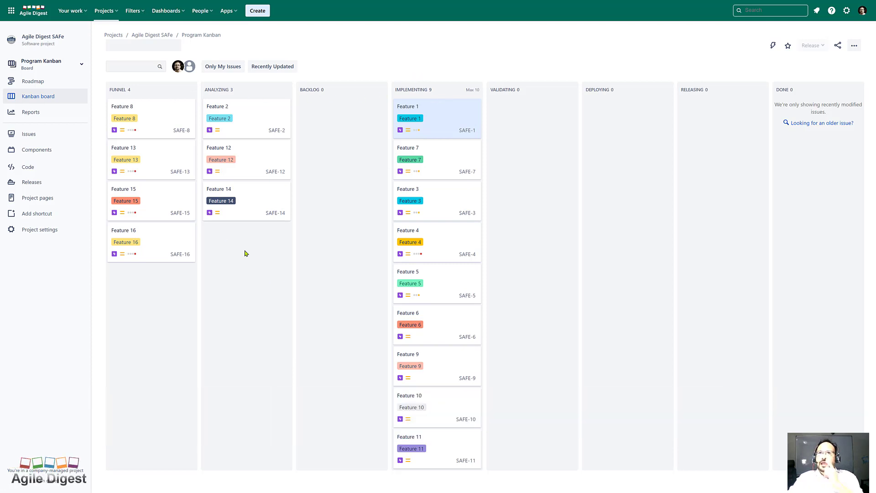
Switch to the Galaxy team board and open its backlog with Galaxy PI 1 Sprints 1–4
left_click(53, 67)
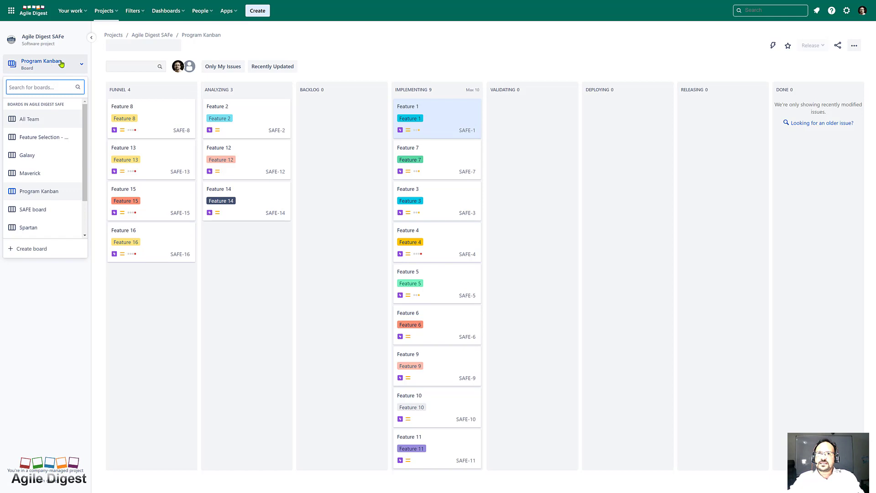
left_click(41, 158)
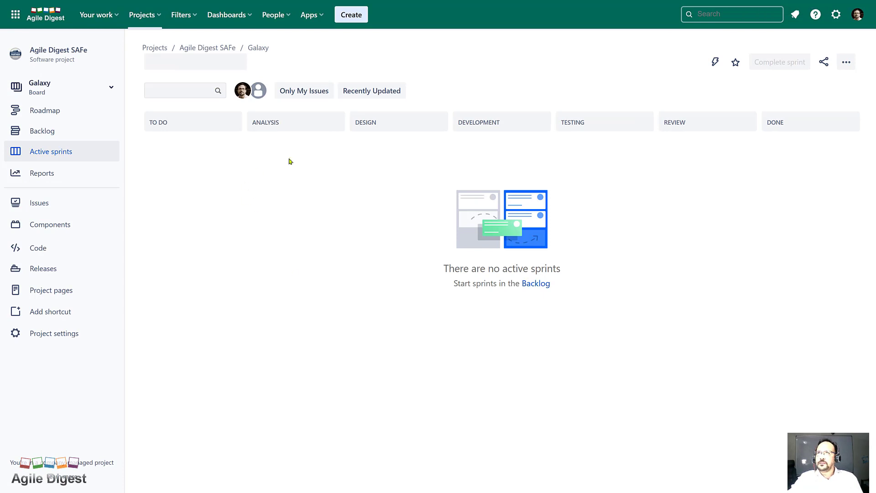
left_click(45, 133)
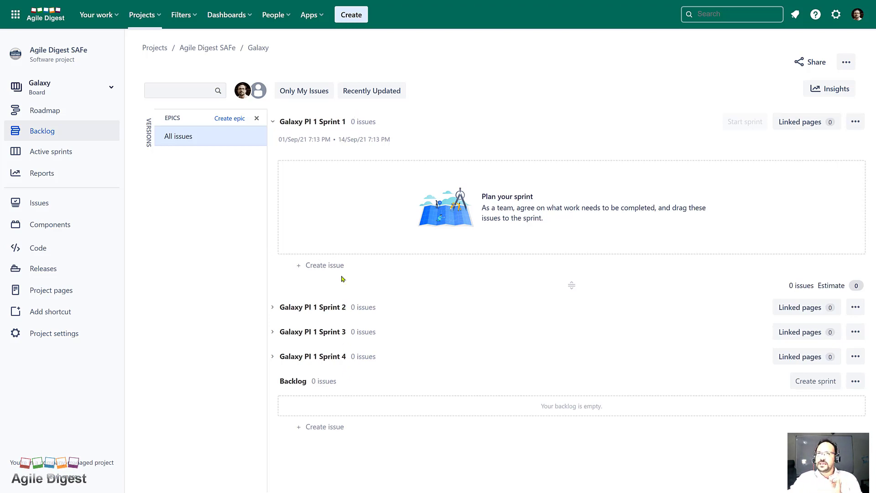
Switch to the Maverick team board and open its backlog
left_click(94, 91)
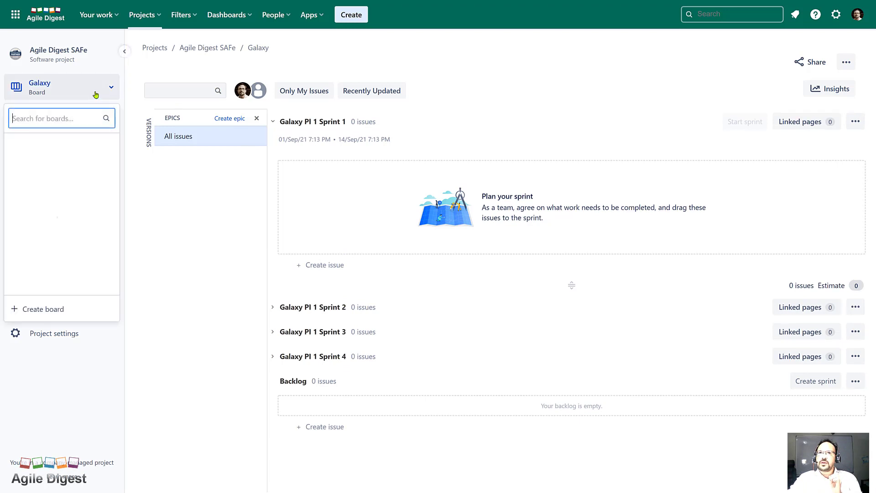
left_click(50, 238)
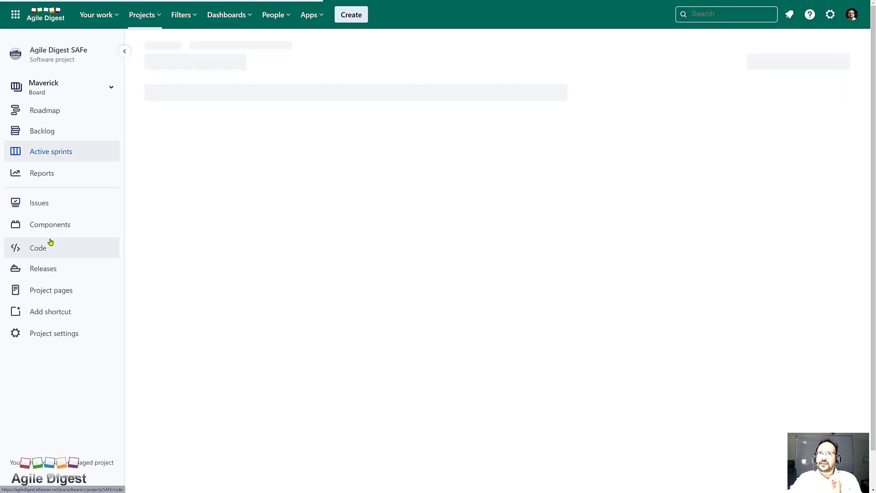
left_click(42, 132)
scroll(275, 309, "down", 4)
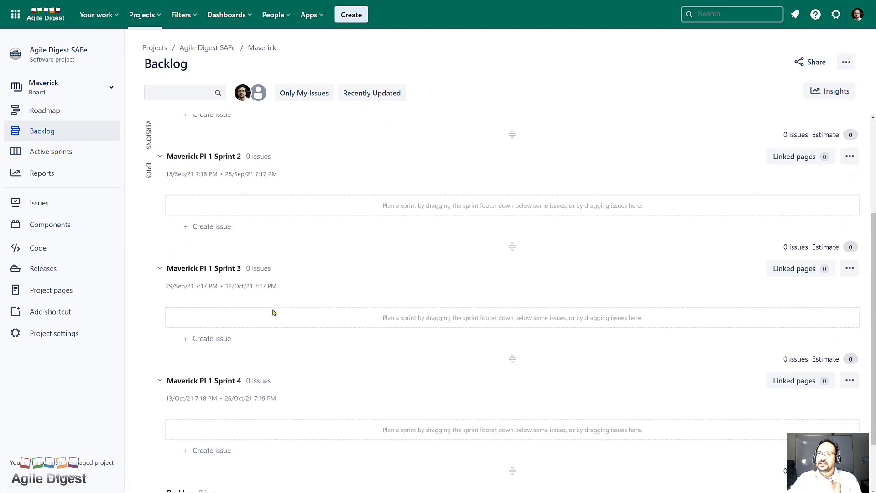
scroll(275, 308, "up", 4)
Collapse Maverick PI 1 Sprints 1–4 and show the Epics panel beside them
left_click(160, 123)
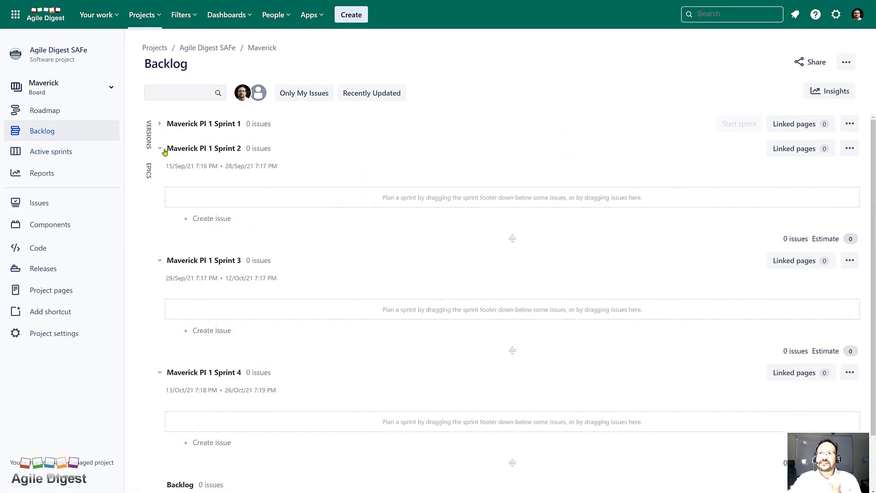
left_click(160, 148)
left_click(160, 172)
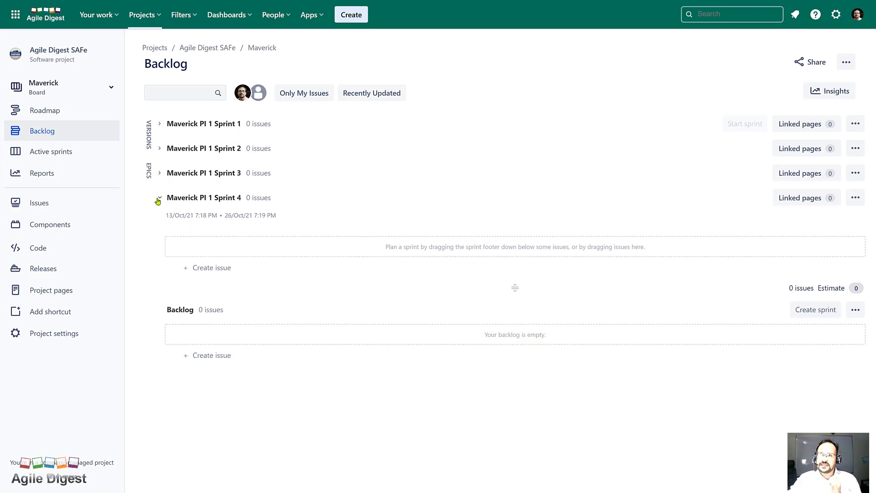
left_click(160, 197)
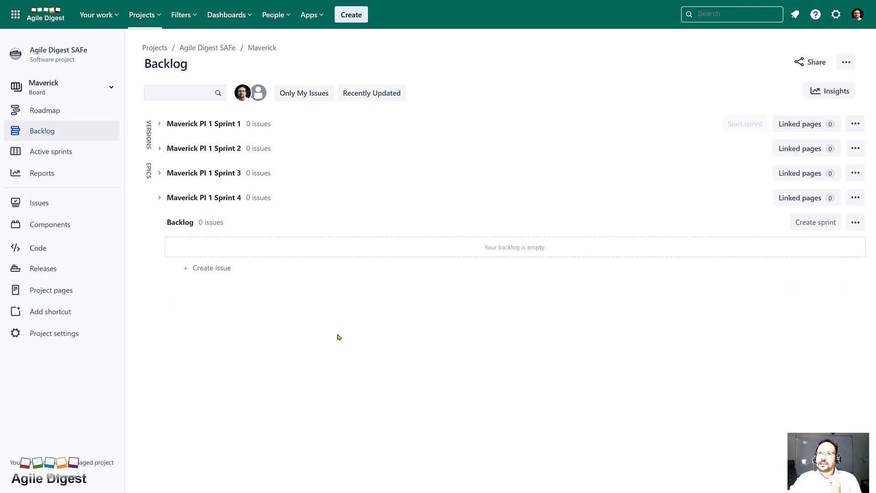
left_click(148, 171)
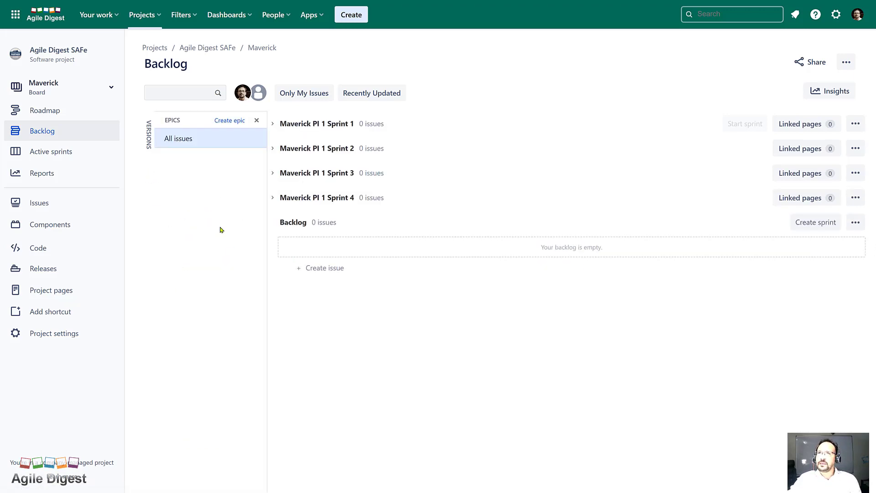
left_click(100, 94)
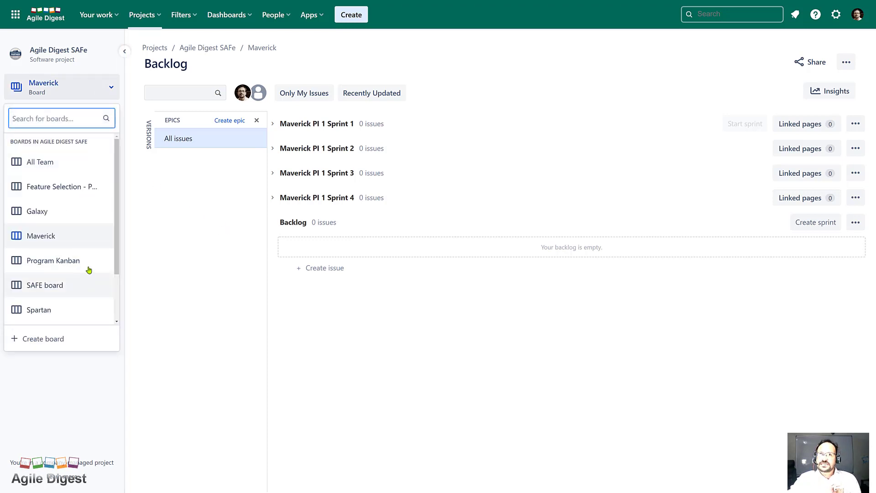
left_click_drag(117, 240, 117, 285)
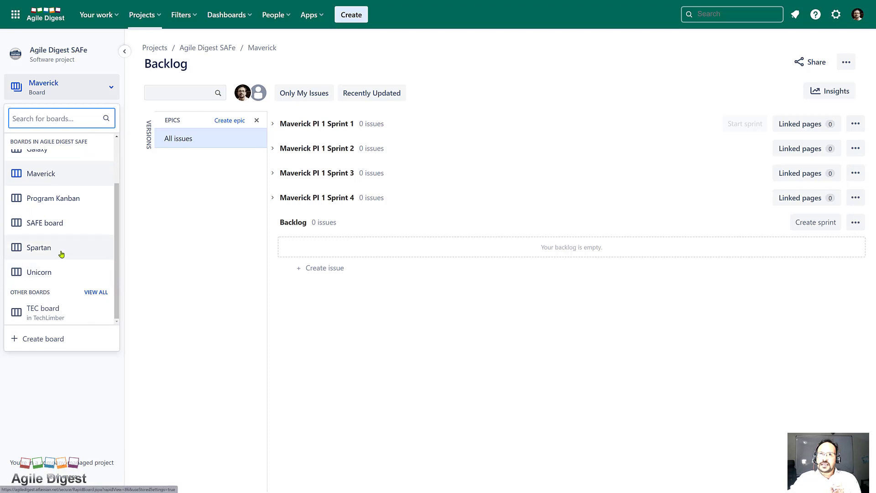
Return to the Program Kanban board and scroll through its feature columns
left_click(77, 199)
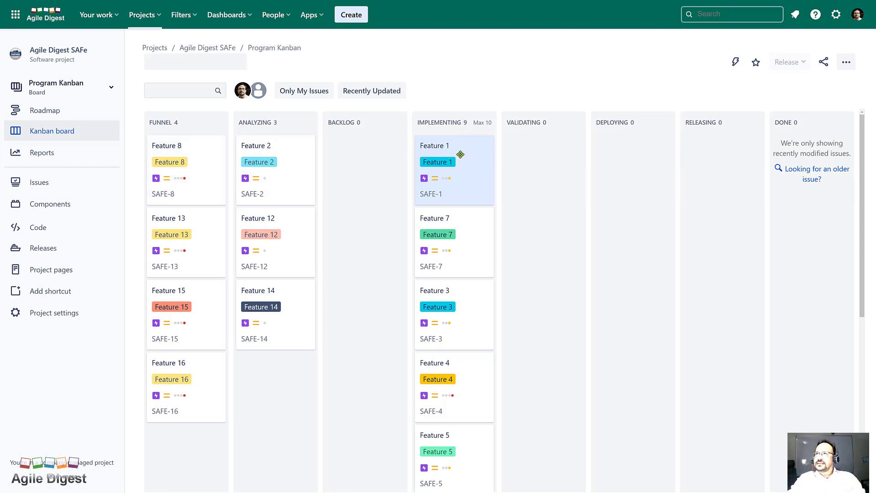
scroll(459, 158, "down", 1)
scroll(455, 228, "down", 3)
scroll(458, 228, "up", 4)
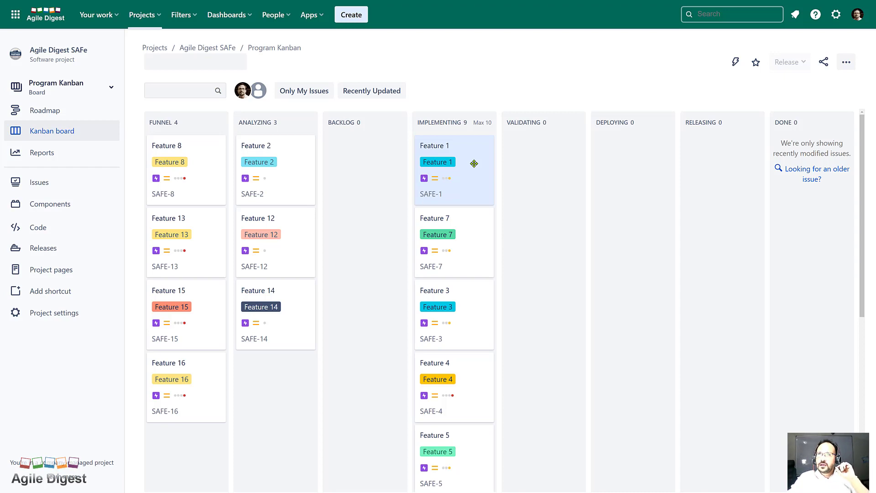
scroll(470, 168, "down", 4)
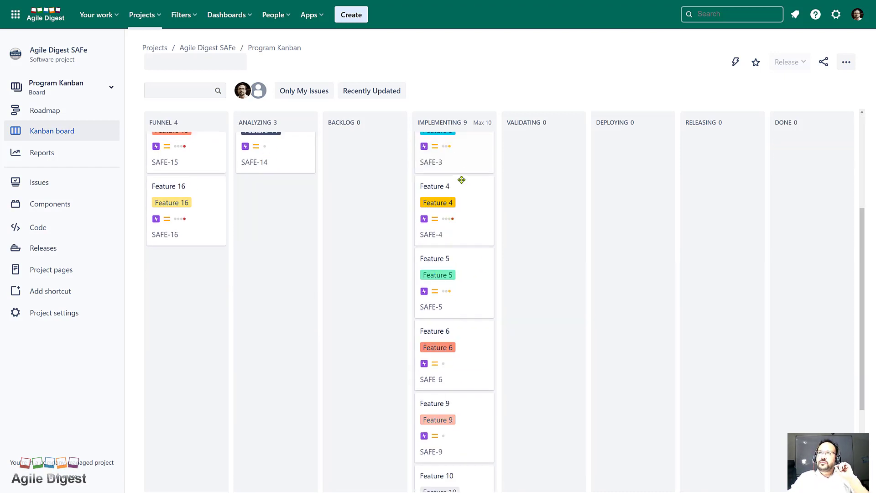
scroll(462, 181, "up", 4)
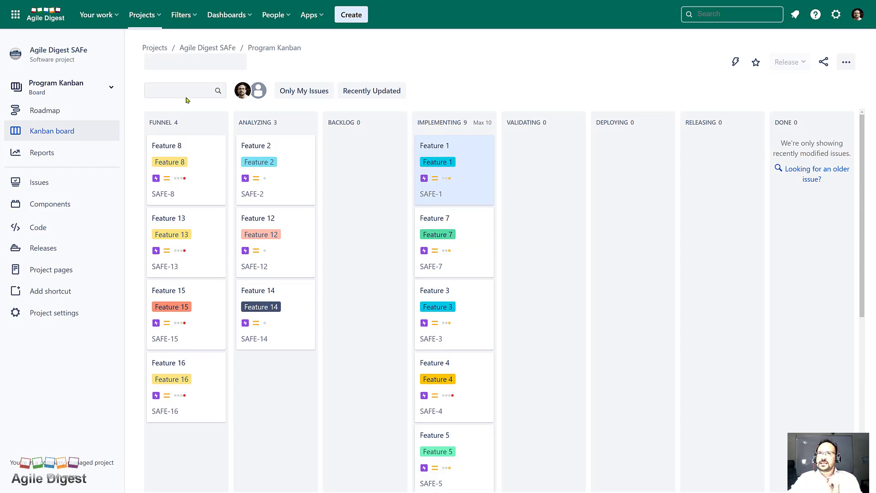
left_click(104, 93)
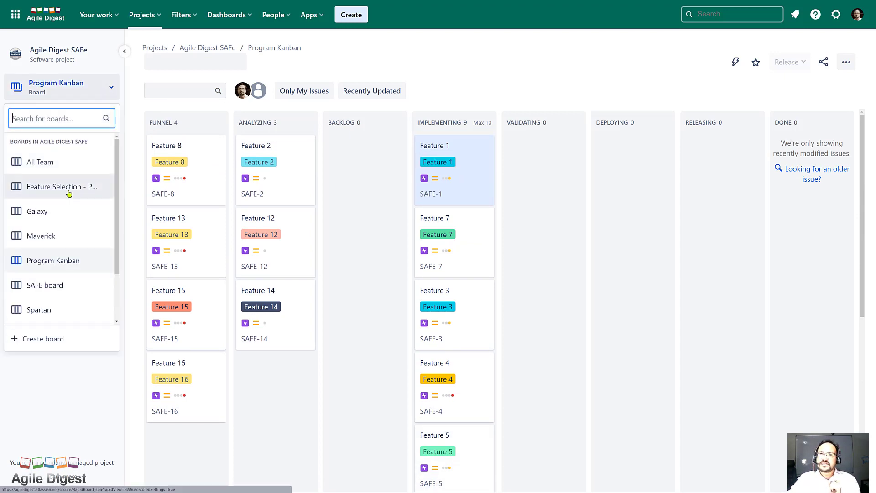
Switch to the Feature Selection - PIP board and review Feature 1's details
left_click(69, 192)
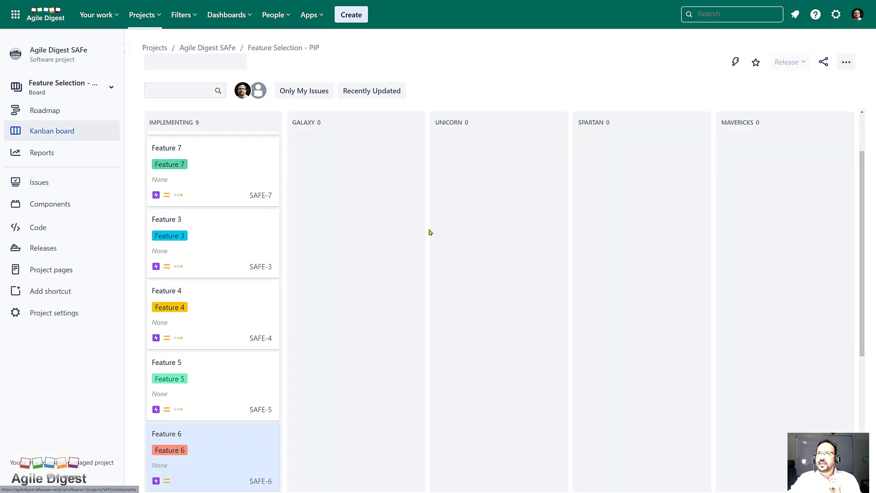
scroll(236, 198, "down", 7)
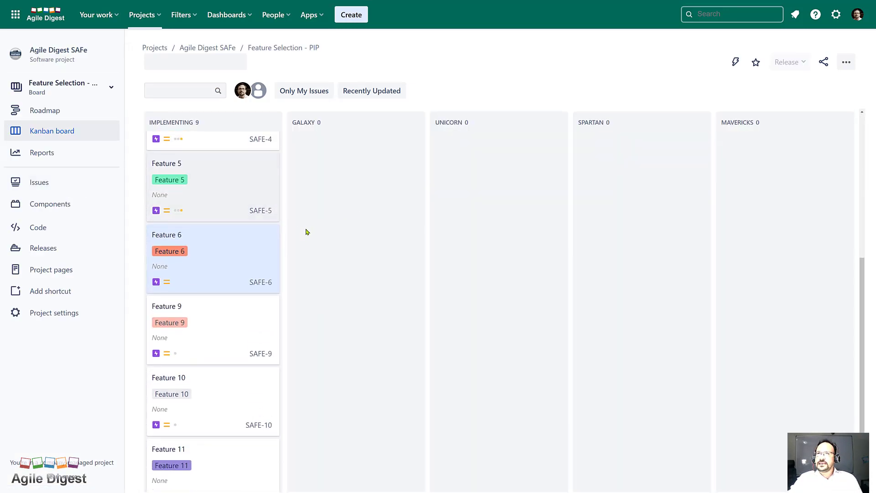
scroll(287, 244, "up", 6)
scroll(287, 244, "up", 1)
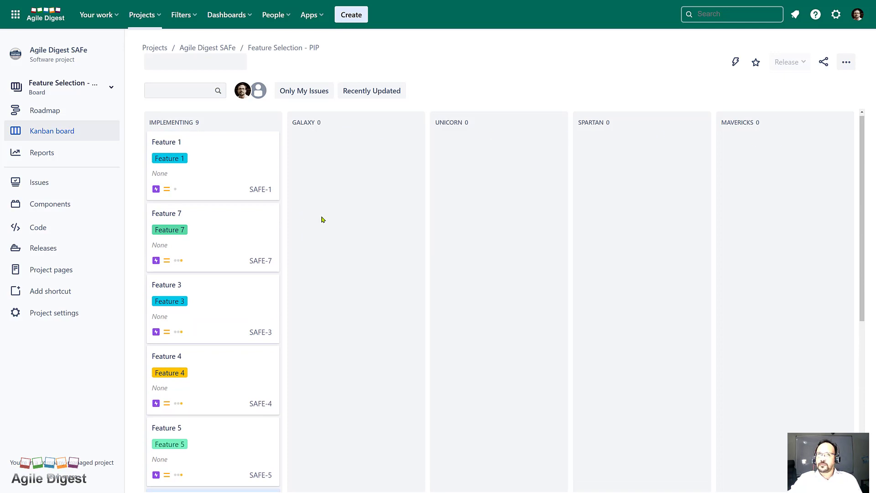
left_click(242, 172)
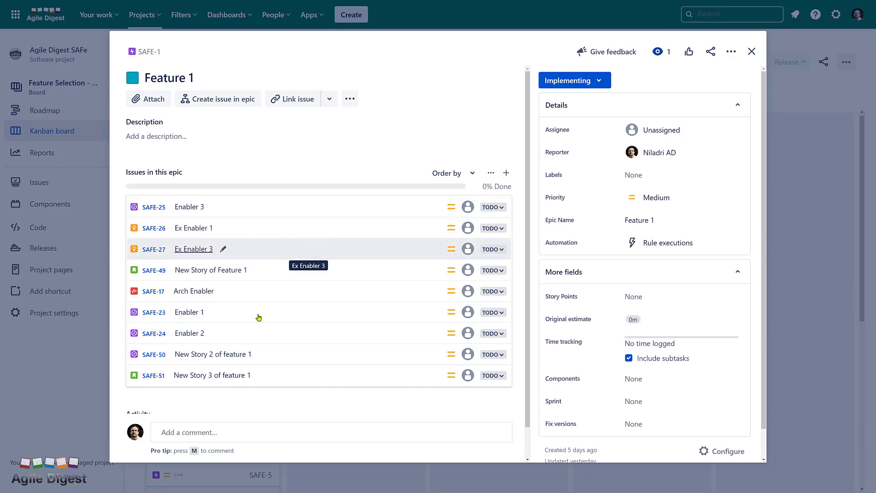
left_click(753, 52)
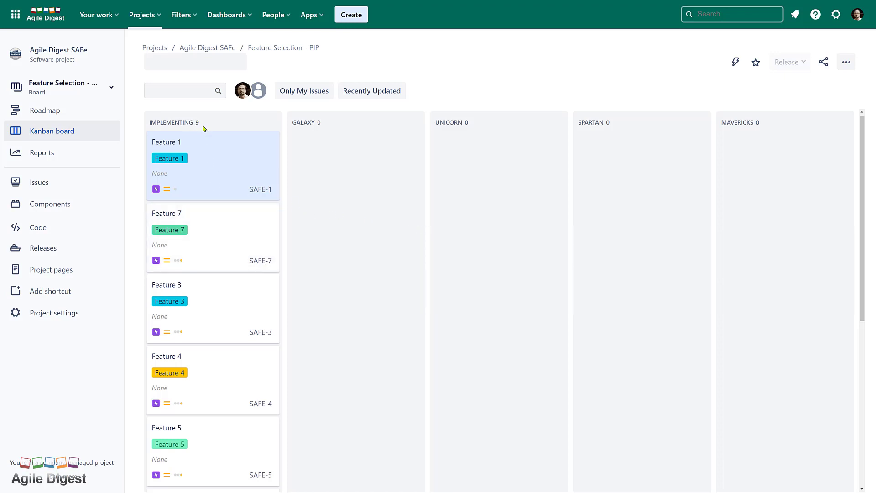
left_click(69, 95)
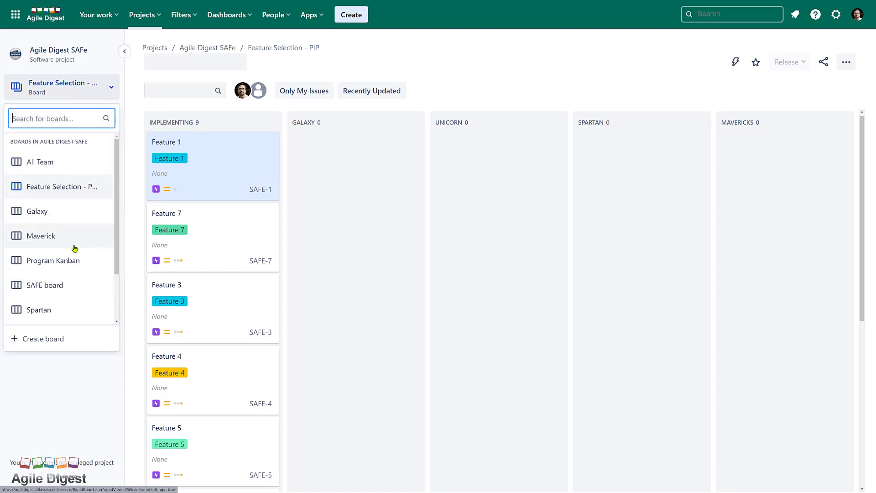
On the Program Kanban board, add Story children 'User story 200' and 'User Story 300' to Feature 2
left_click(69, 261)
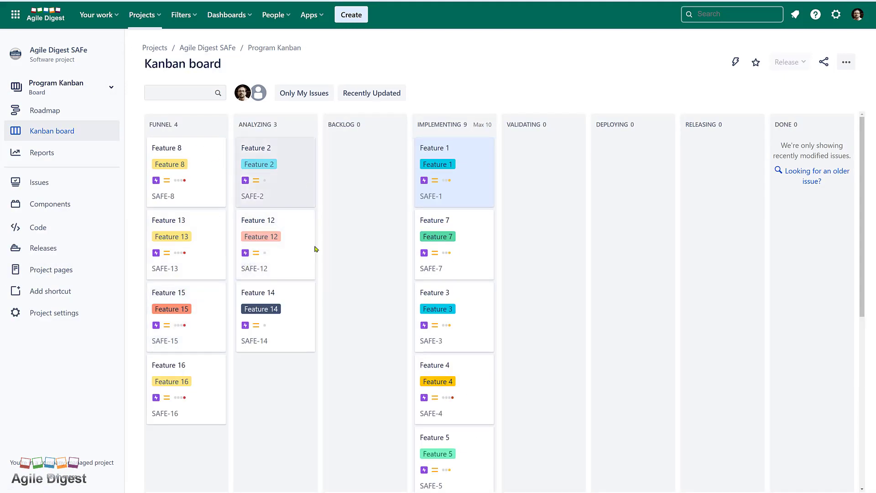
left_click(290, 156)
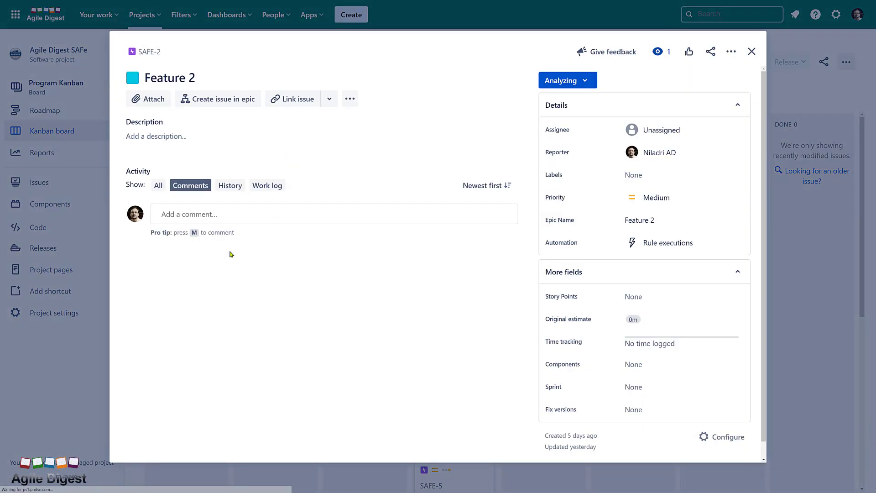
left_click(215, 99)
left_click(218, 192)
left_click(164, 251)
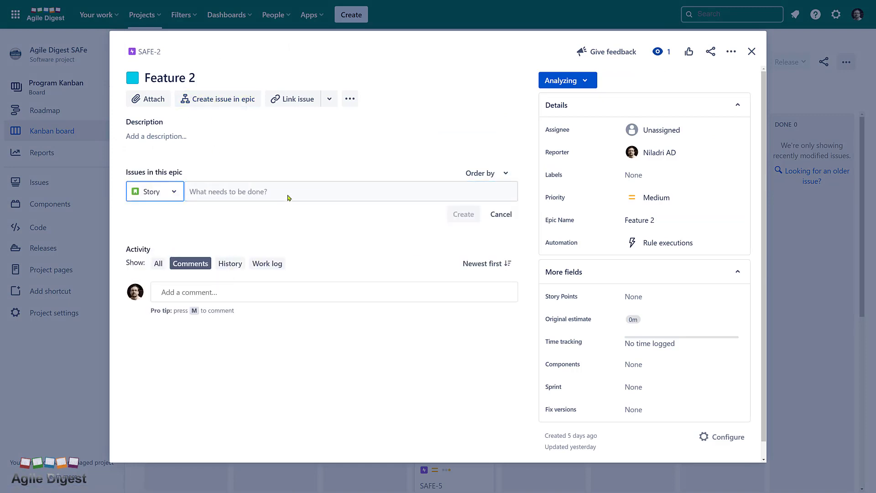
type("User story 200")
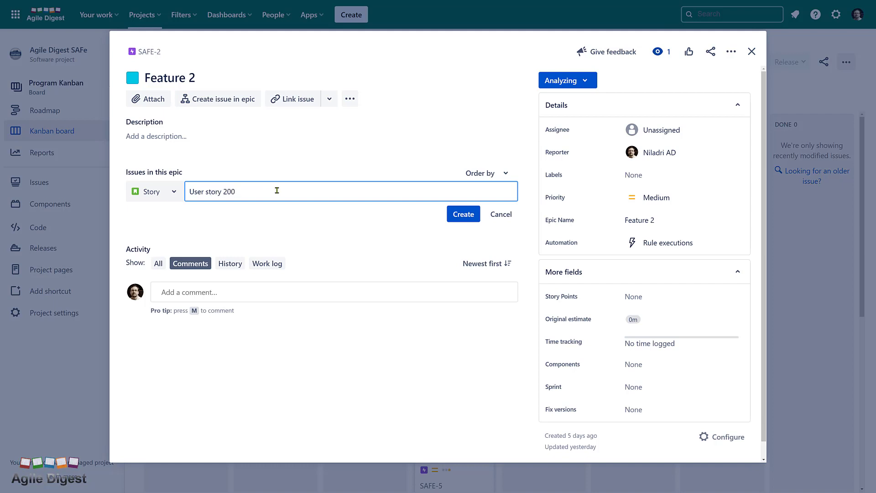
left_click(449, 215)
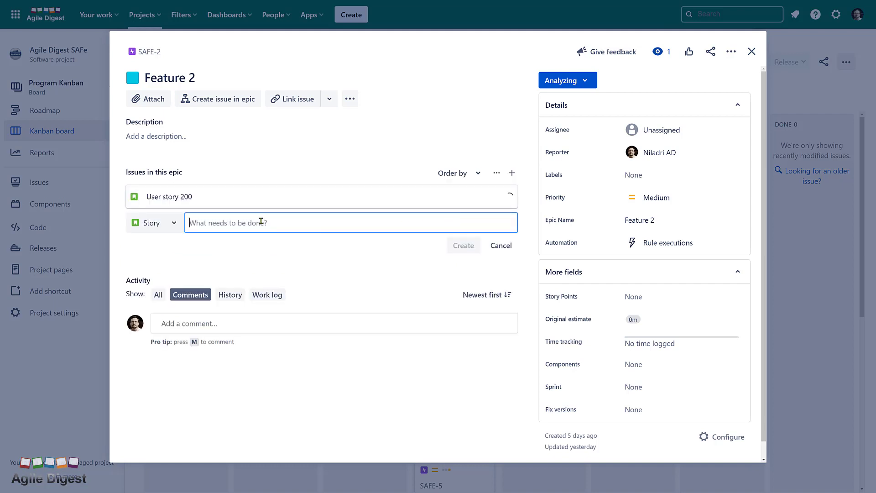
type("User Story 300")
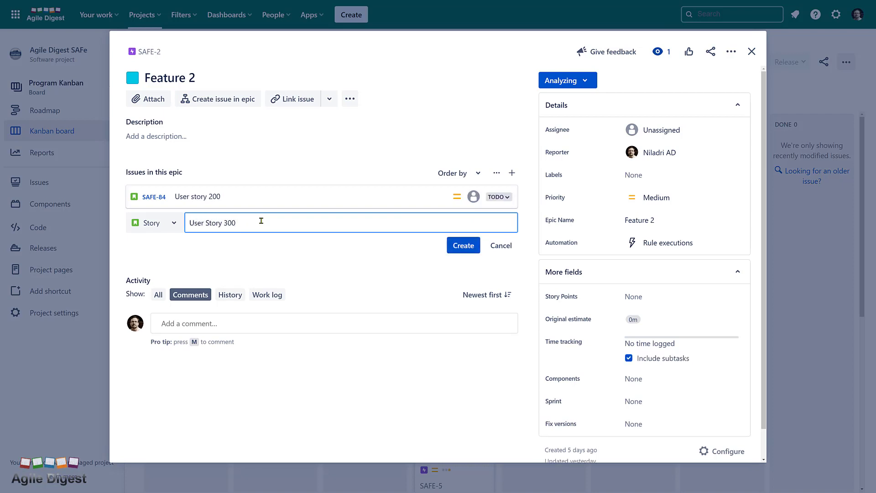
left_click(463, 246)
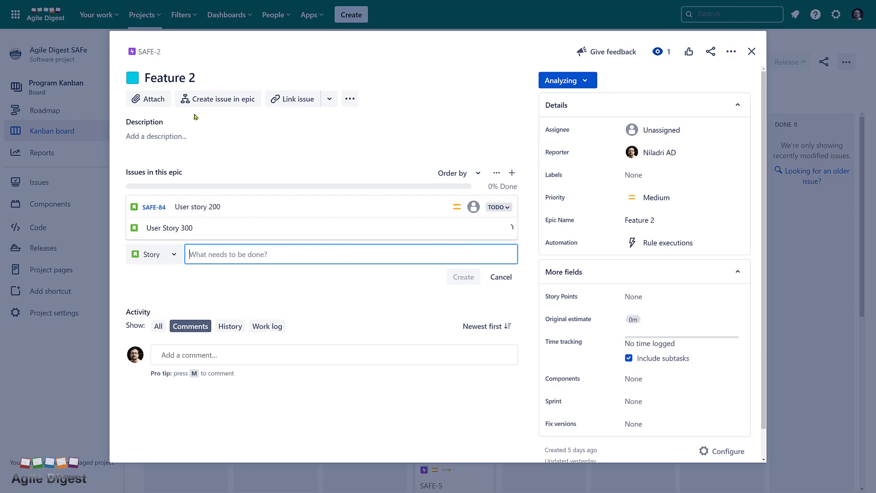
left_click(751, 51)
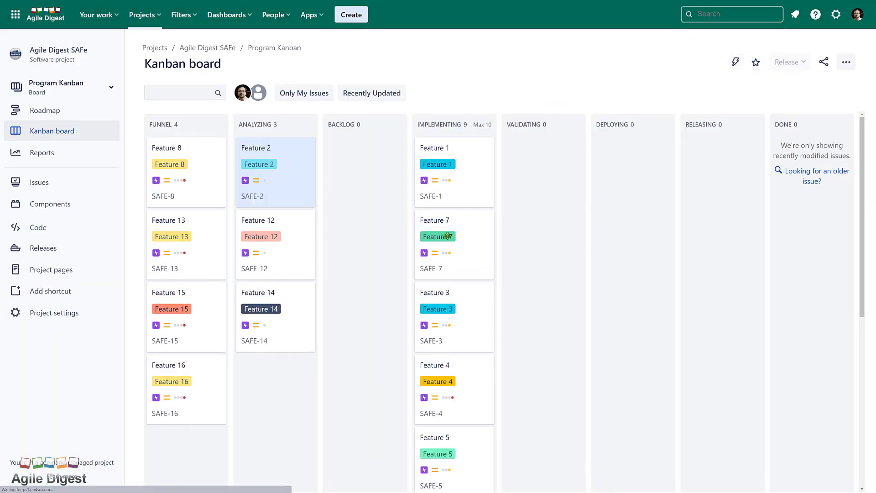
Move Feature 2 from Analyzing into Implementing, passing through Backlog
left_click_drag(293, 180, 386, 176)
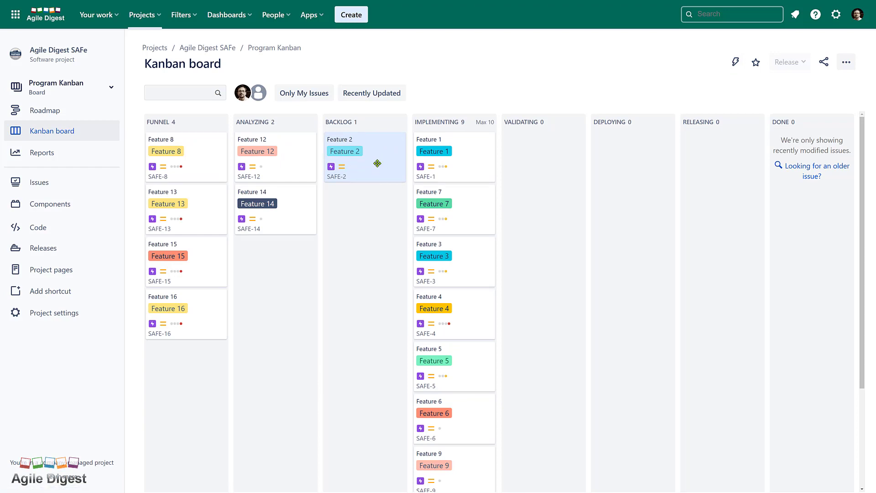
left_click_drag(377, 163, 468, 257)
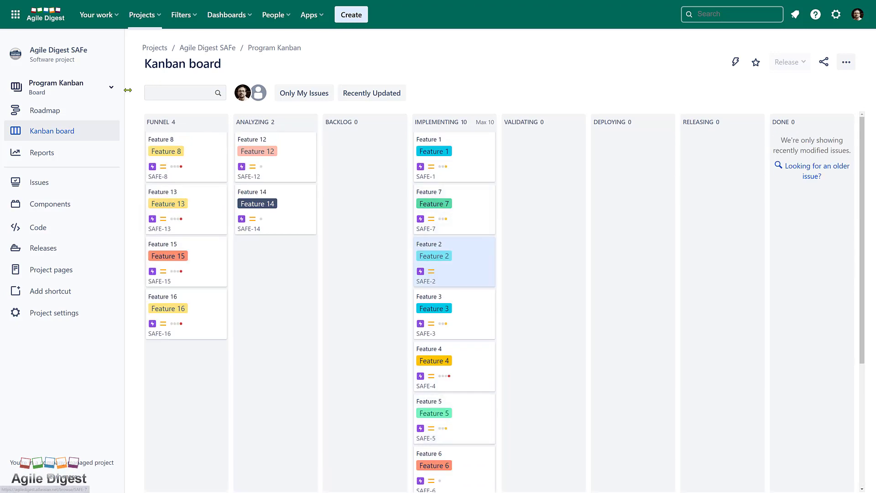
left_click(91, 97)
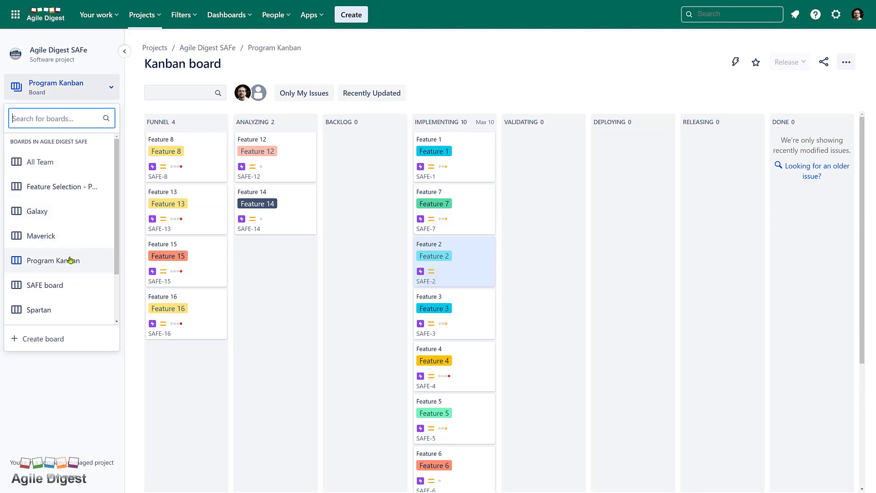
left_click(50, 187)
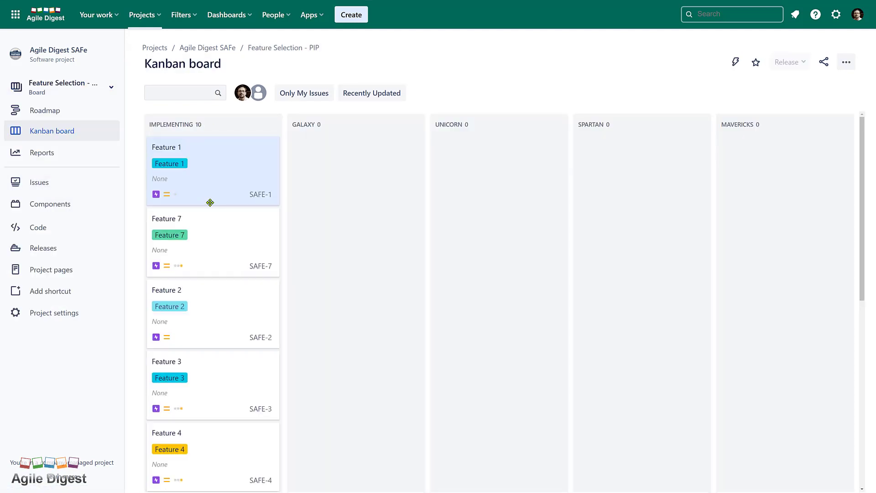
Check Feature 2's details on the Feature Selection - PIP board and leave full-screen view
scroll(210, 202, "down", 8)
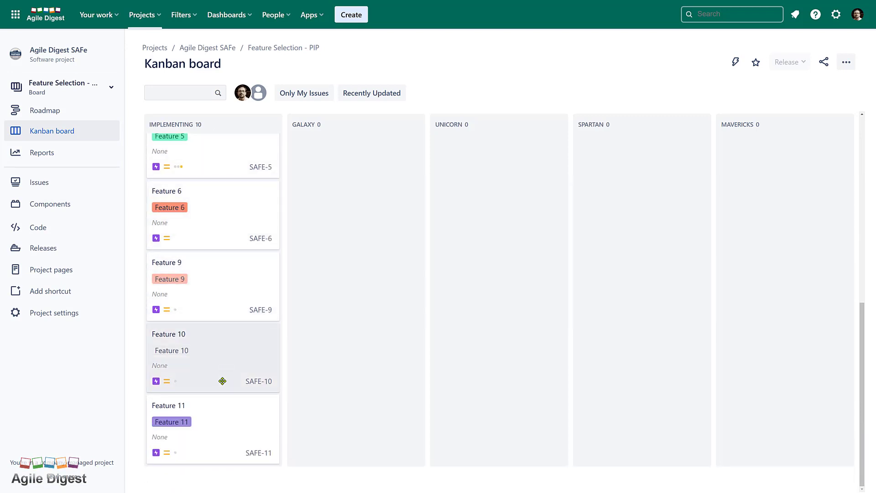
scroll(213, 397, "up", 4)
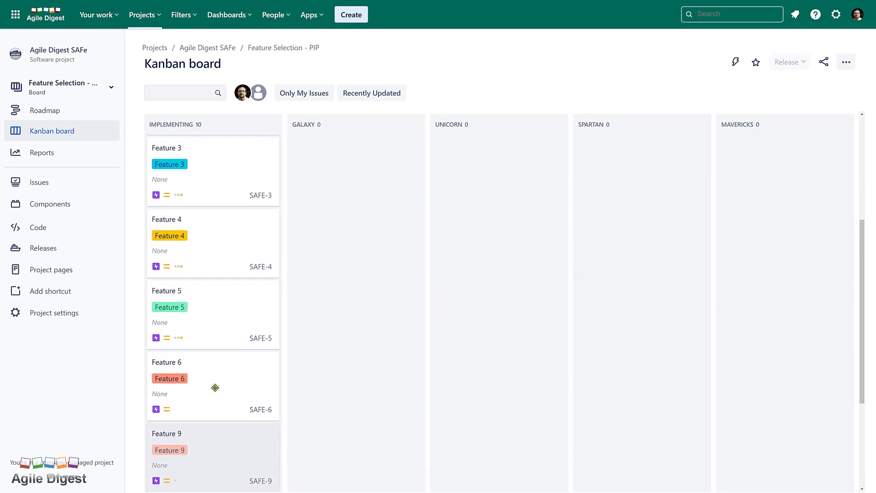
scroll(214, 388, "up", 2)
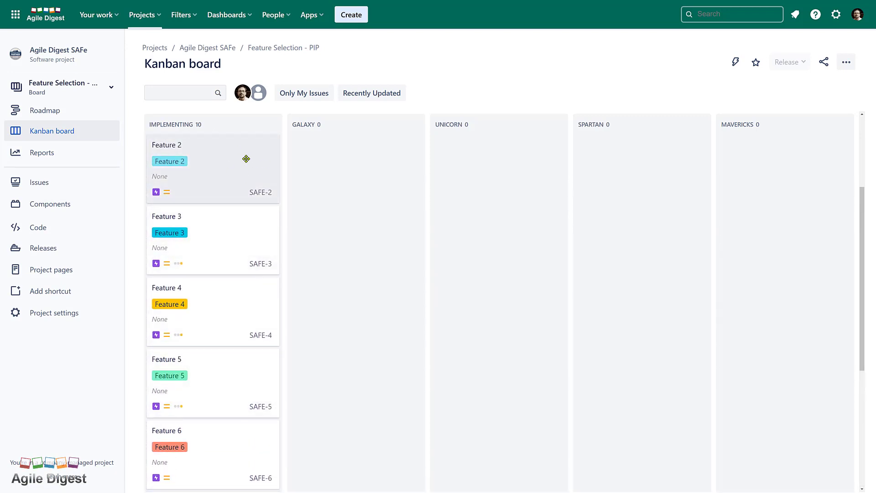
left_click(234, 168)
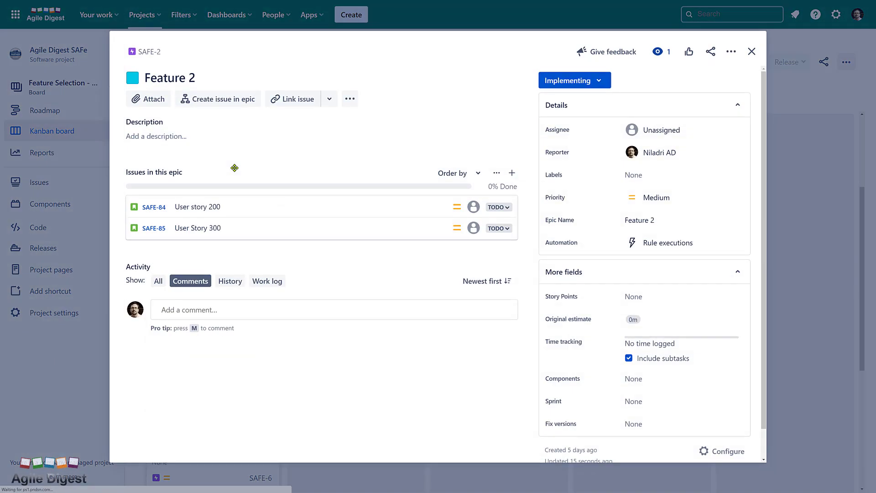
left_click(751, 51)
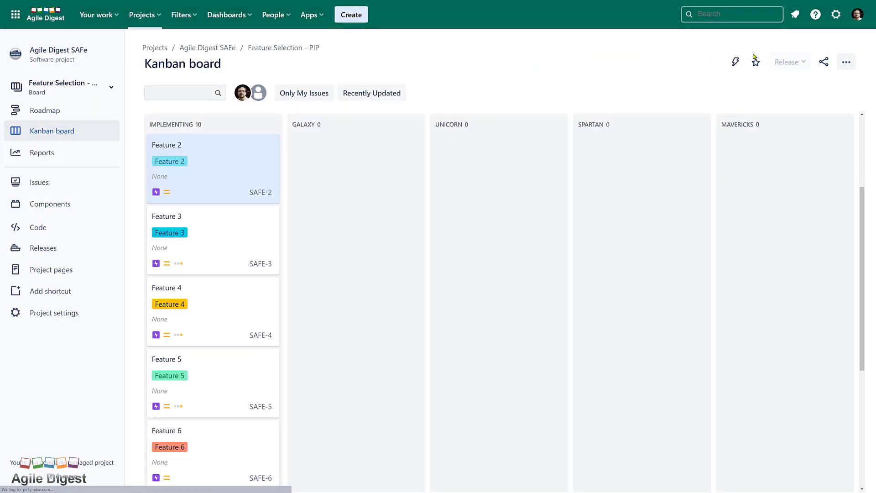
scroll(394, 254, "up", 3)
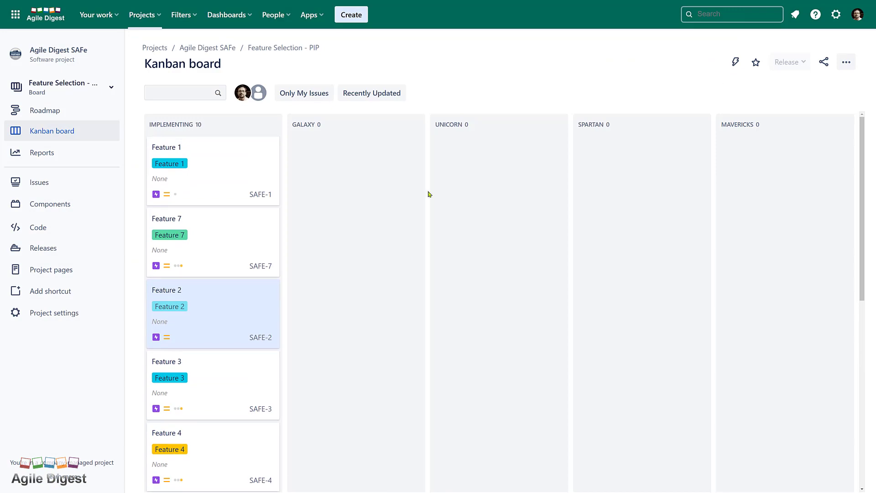
left_click(438, 23)
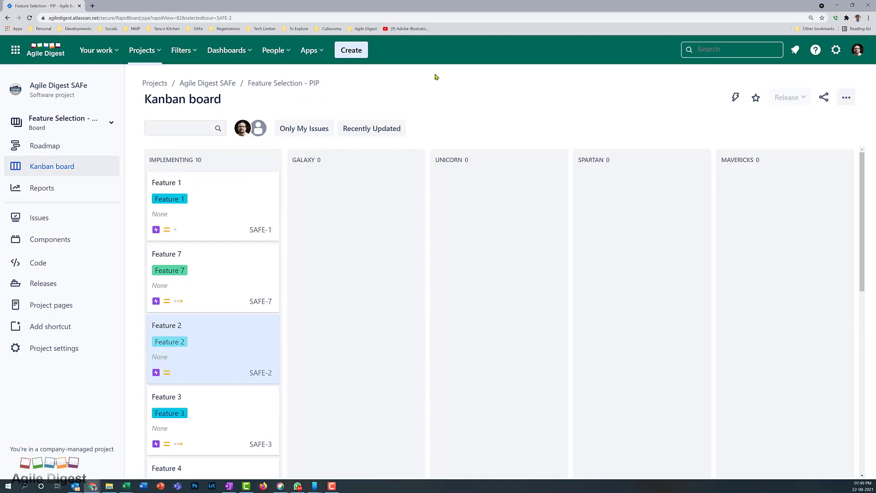
Drag Feature 1 from Implementing into the Galaxy column and reload the Galaxy backlog
left_click(851, 5)
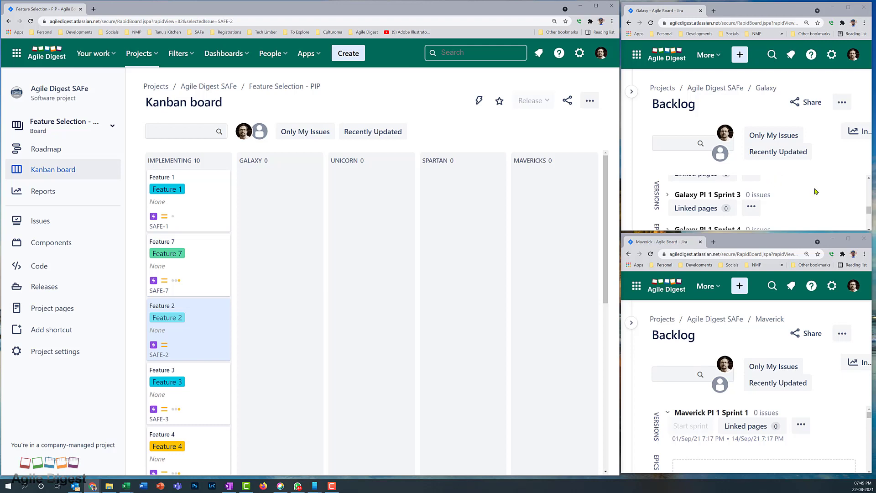
left_click_drag(869, 210, 869, 222)
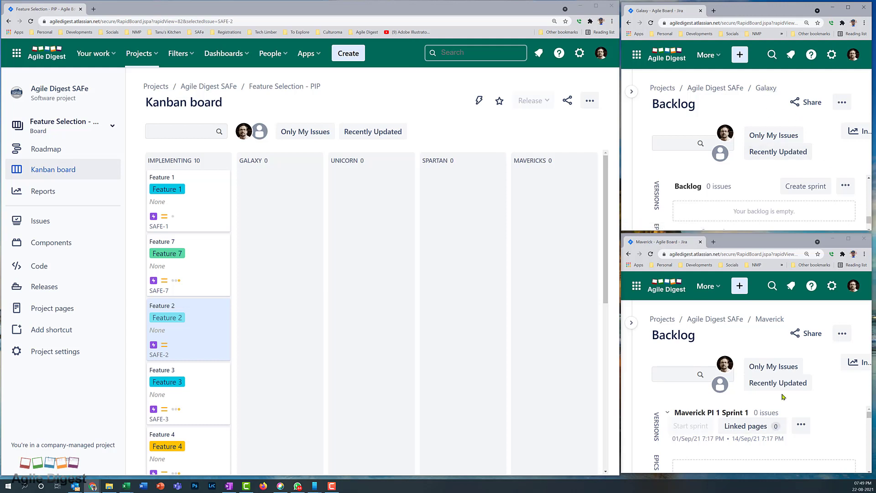
left_click_drag(871, 416, 869, 470)
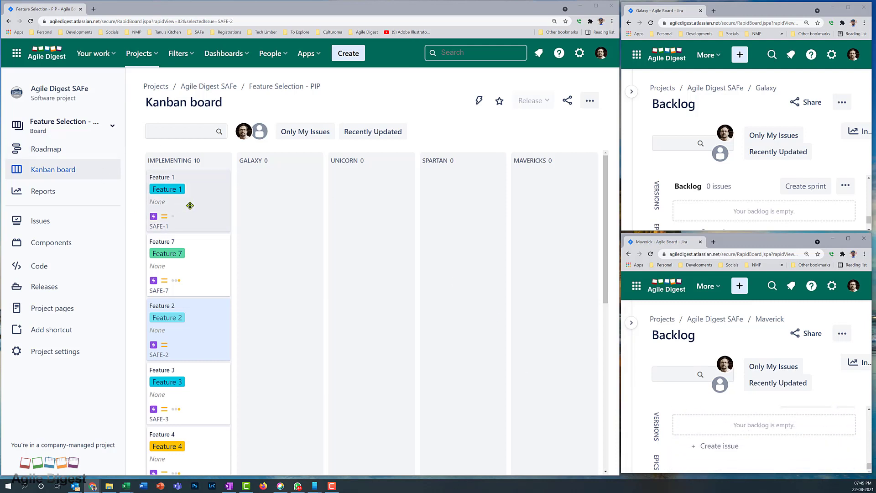
left_click_drag(190, 204, 278, 207)
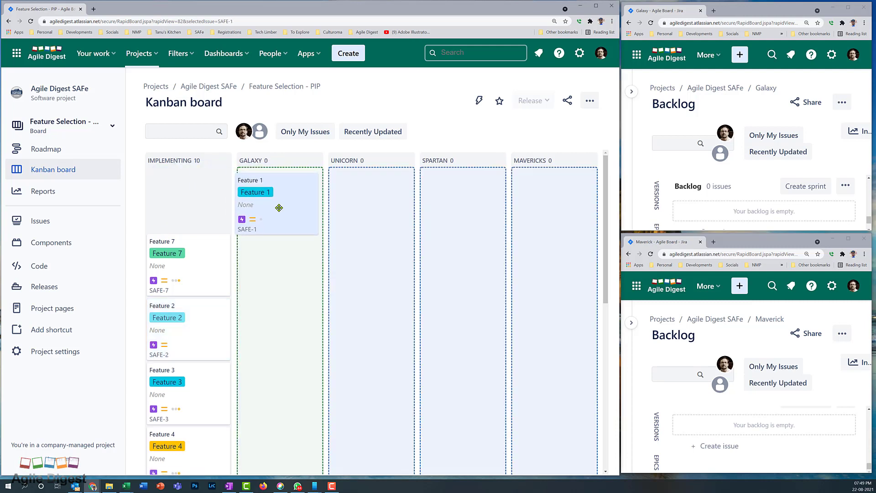
left_click_drag(279, 208, 279, 208)
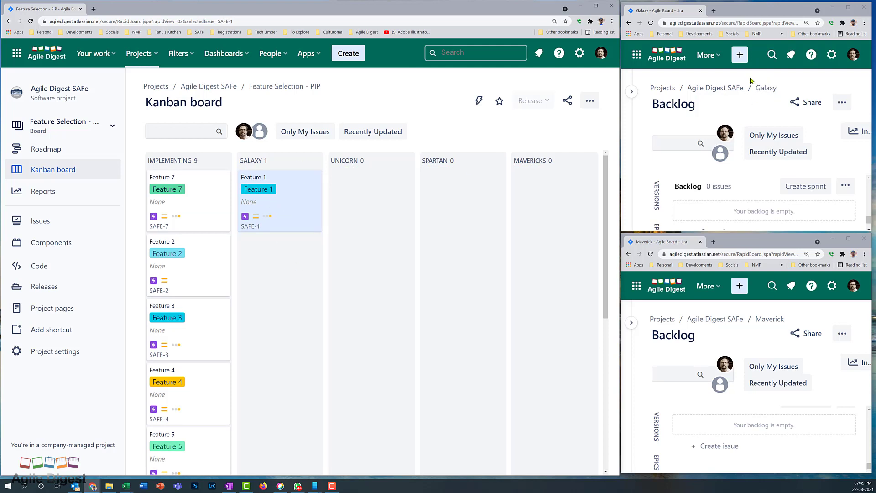
left_click(650, 22)
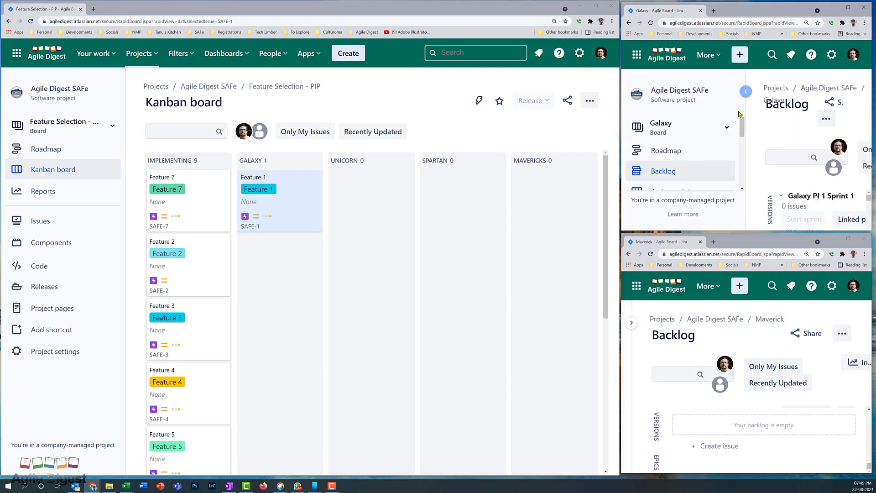
Expand Feature 1 in the Galaxy backlog's Epics panel to see 9 issues, estimate 37
left_click(848, 7)
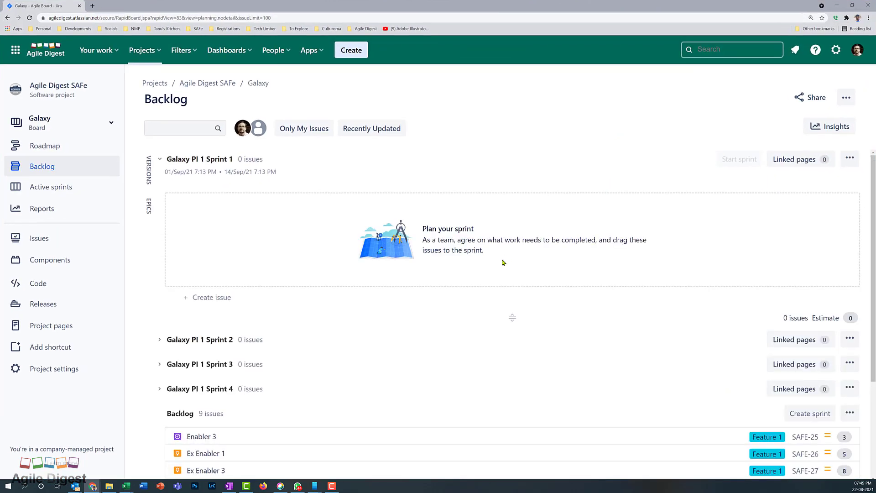
scroll(452, 290, "down", 5)
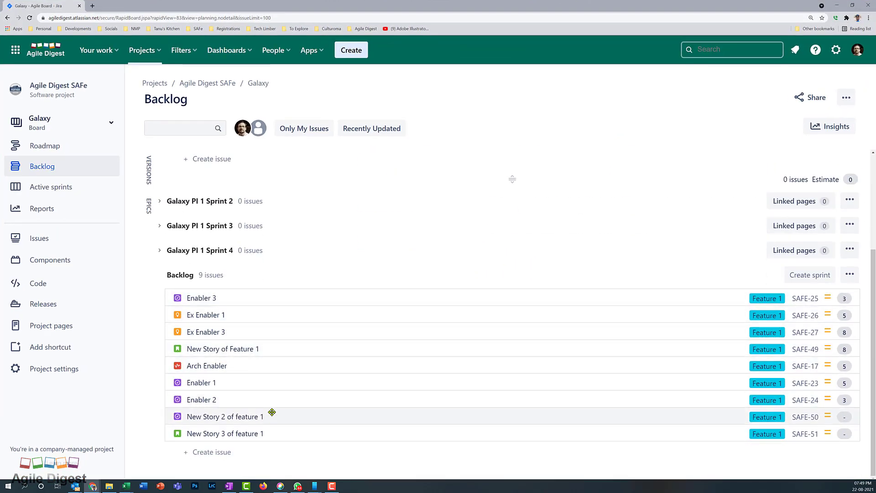
left_click(149, 206)
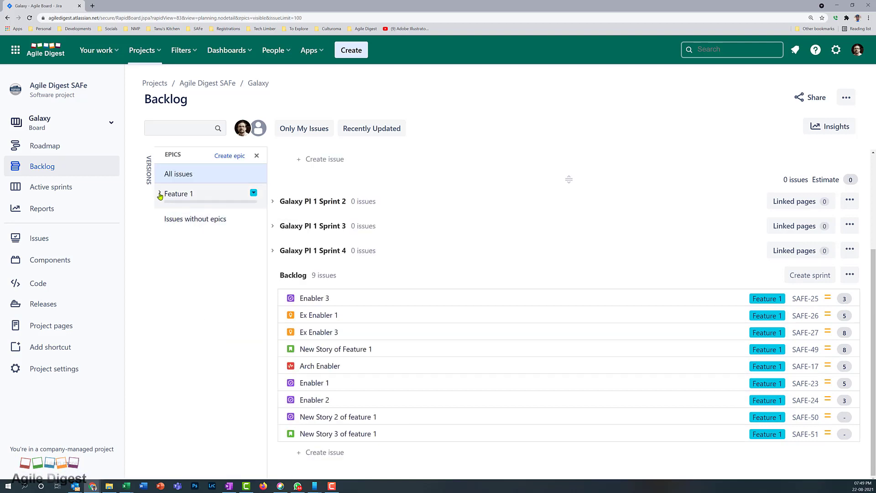
left_click(160, 195)
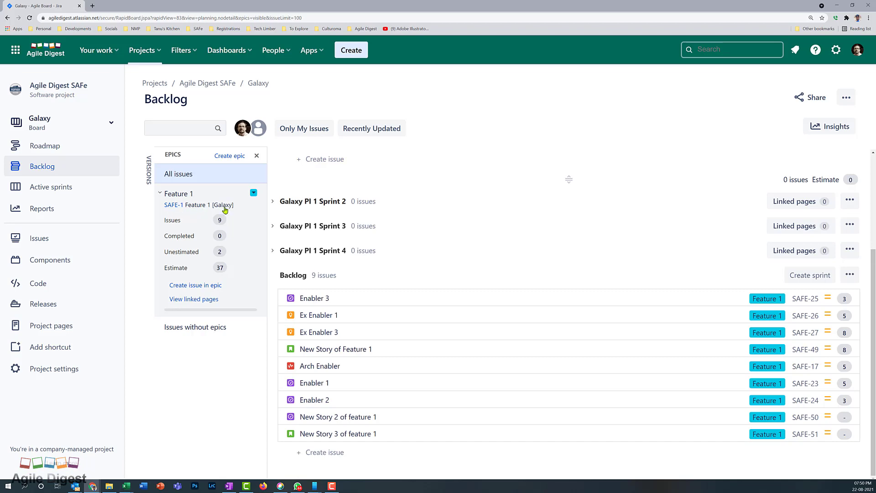
left_click(851, 7)
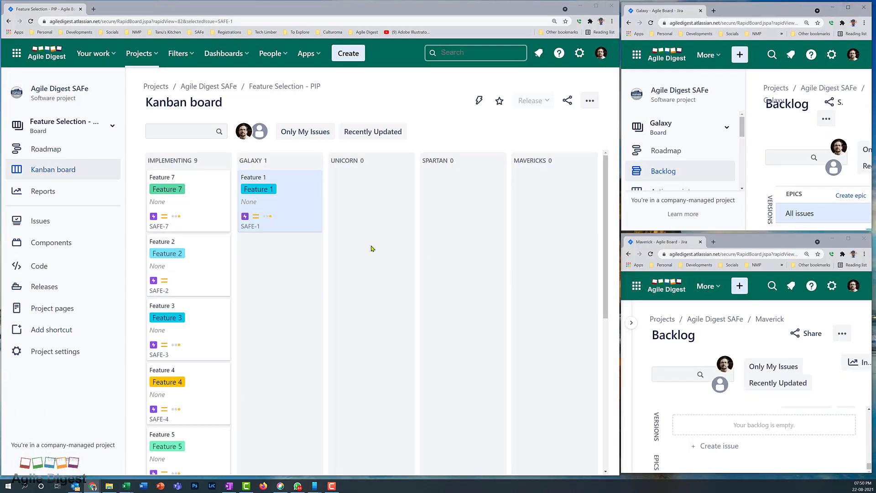
Move Feature 7 into the Galaxy column and check its five stories in the Galaxy backlog
left_click(209, 220)
left_click_drag(197, 211, 286, 235)
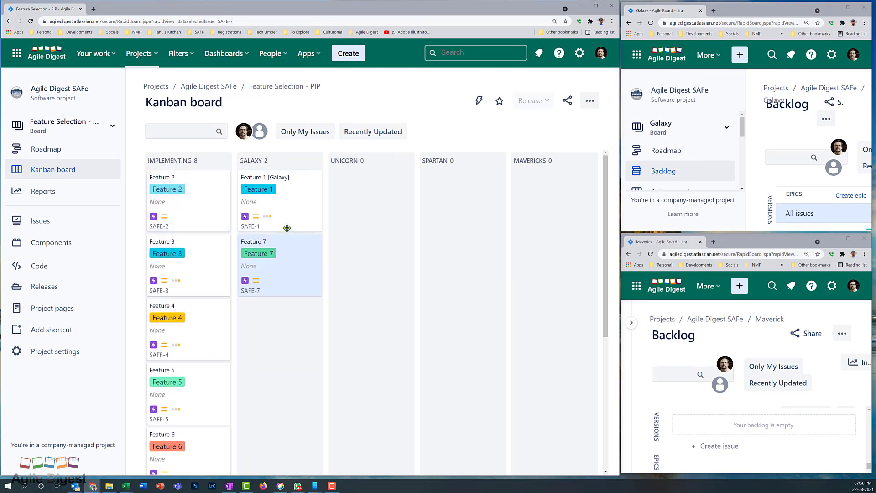
left_click(848, 7)
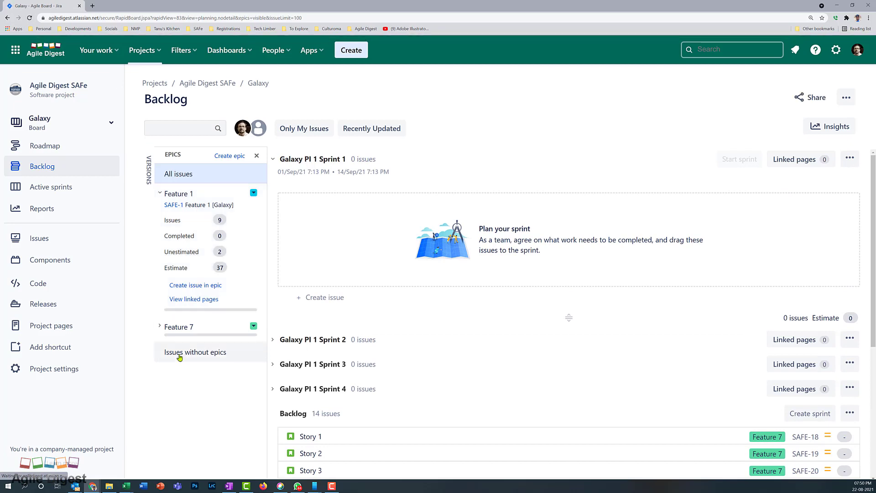
left_click(159, 327)
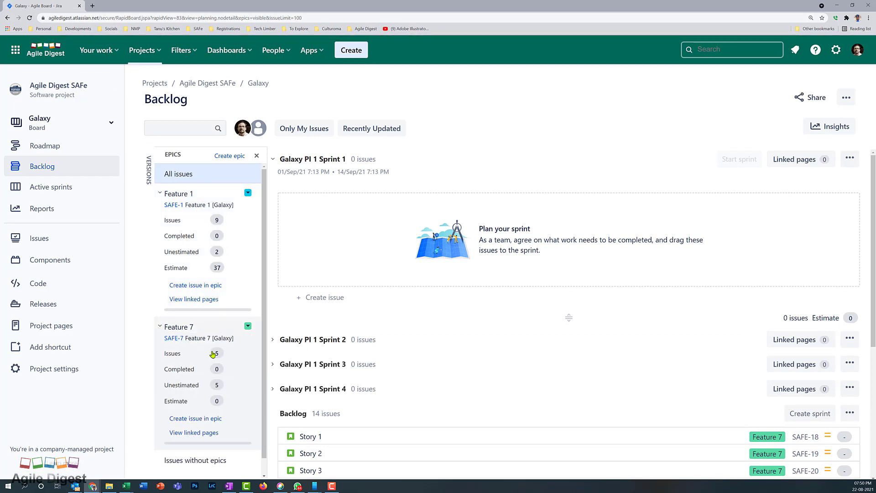
scroll(416, 342, "down", 3)
scroll(484, 334, "down", 2)
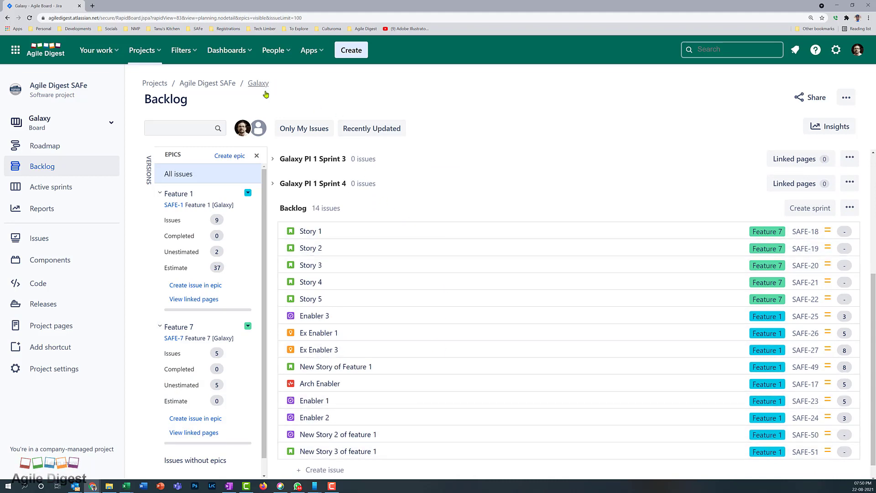
scroll(467, 400, "up", 5)
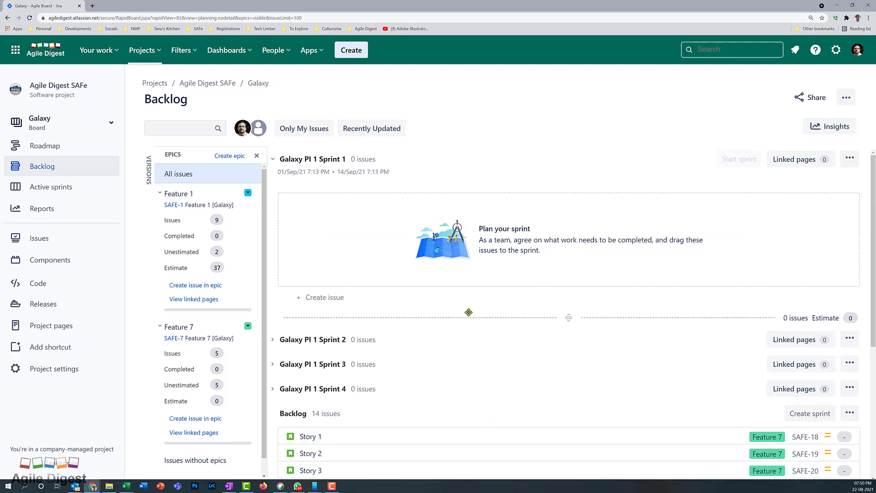
left_click(851, 5)
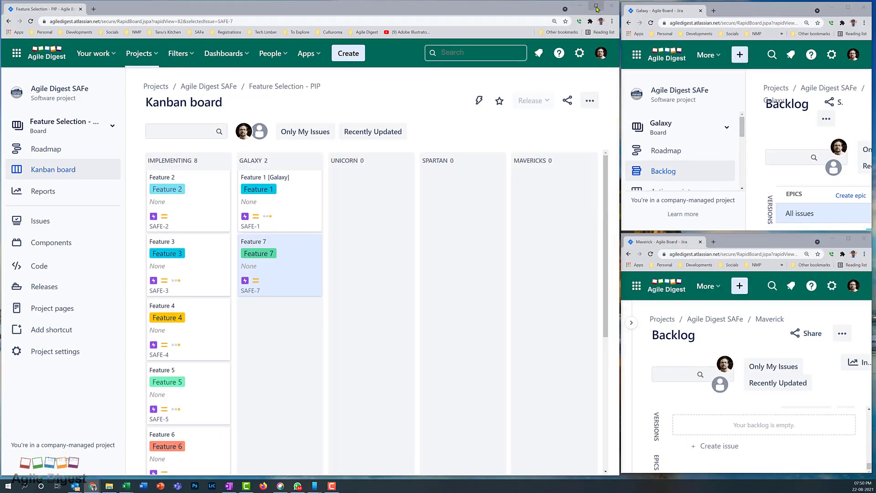
Assign Features 2, 3, 10 to Unicorn, 4, 5 to Spartan, 6, 9 to Mavericks, 11 to Galaxy
left_click(596, 6)
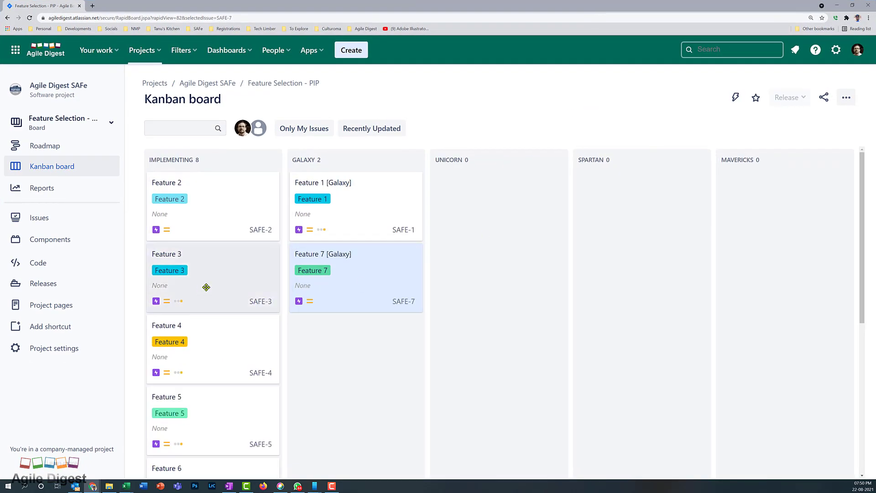
left_click_drag(206, 287, 491, 218)
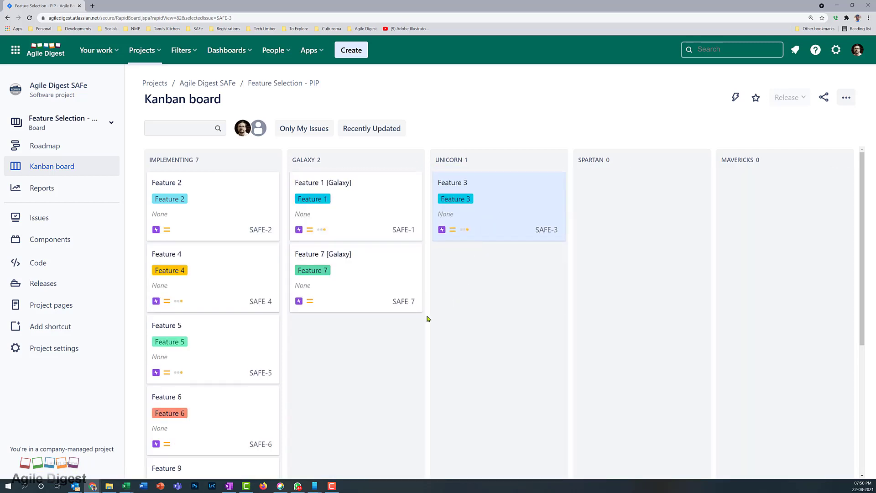
left_click_drag(203, 190, 481, 272)
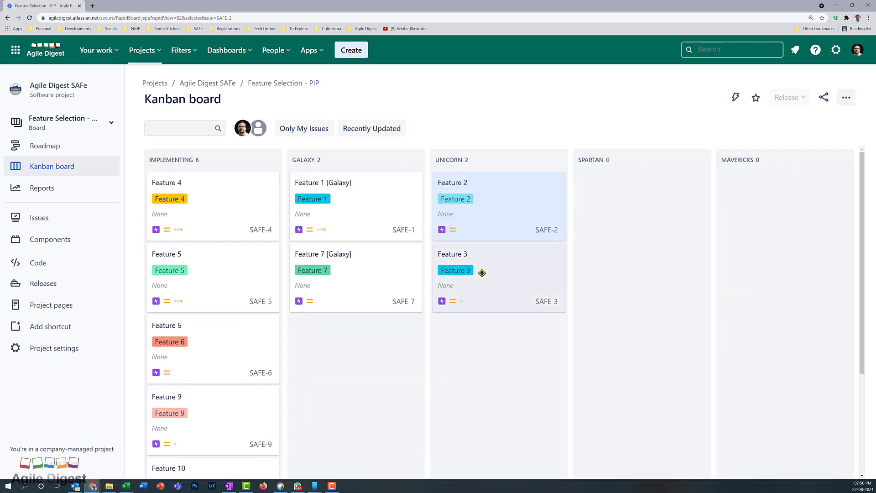
left_click_drag(207, 223, 639, 220)
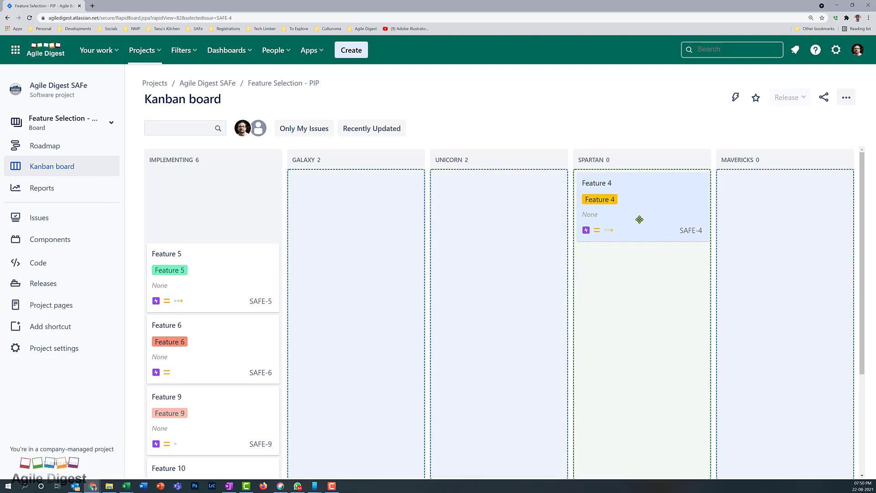
left_click_drag(225, 198, 653, 265)
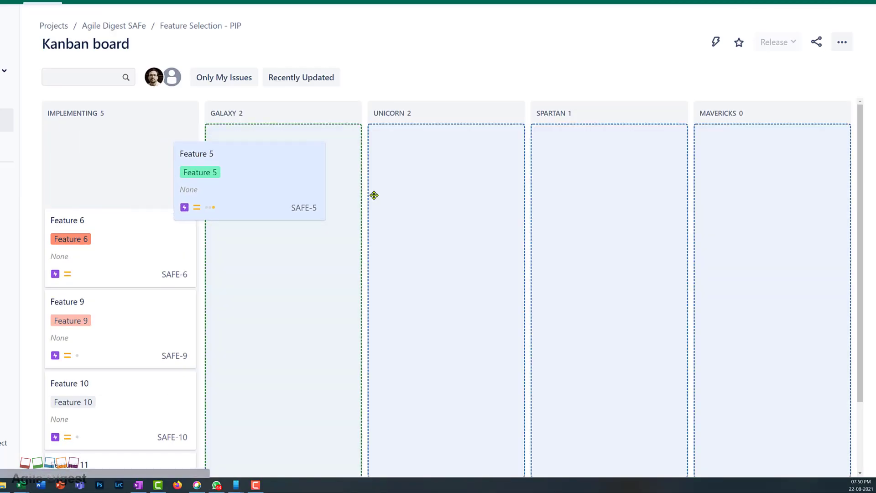
left_click_drag(622, 234, 628, 236)
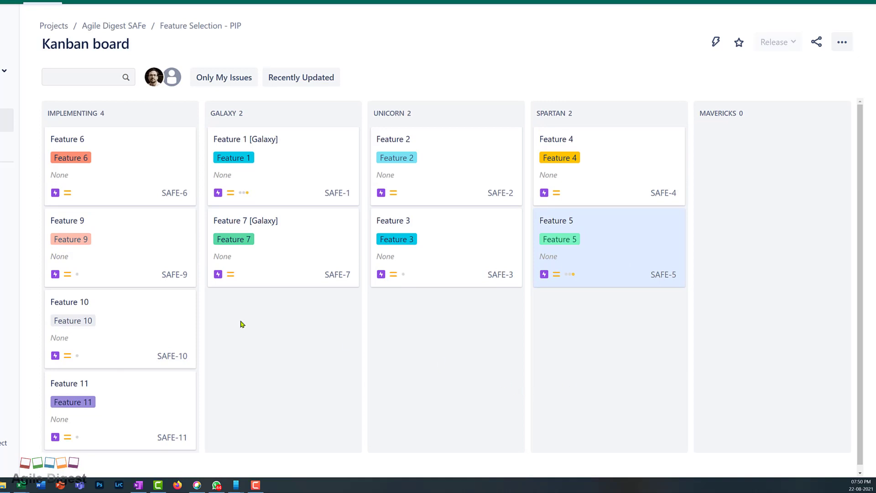
left_click_drag(135, 162, 789, 163)
left_click_drag(138, 170, 798, 235)
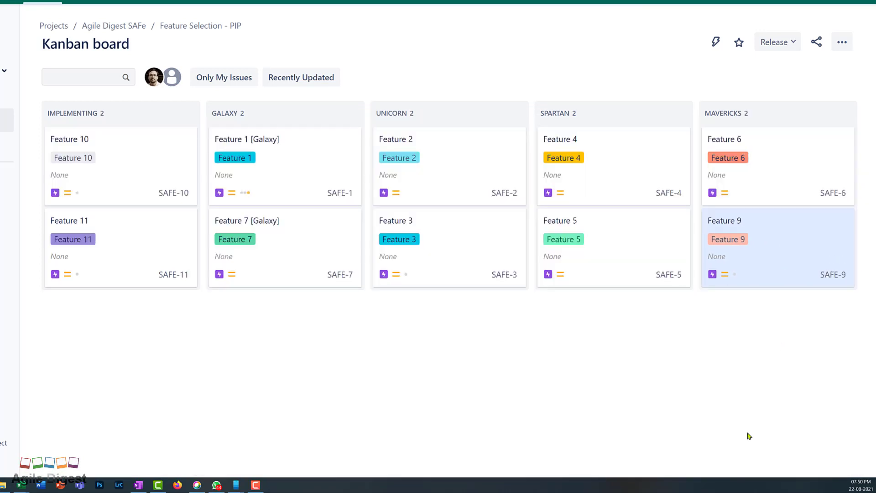
left_click_drag(132, 166, 461, 193)
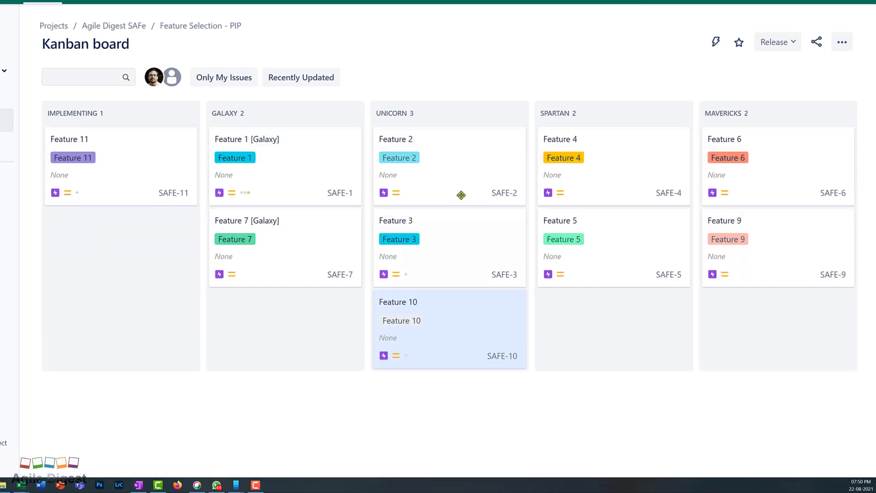
left_click_drag(187, 198, 301, 304)
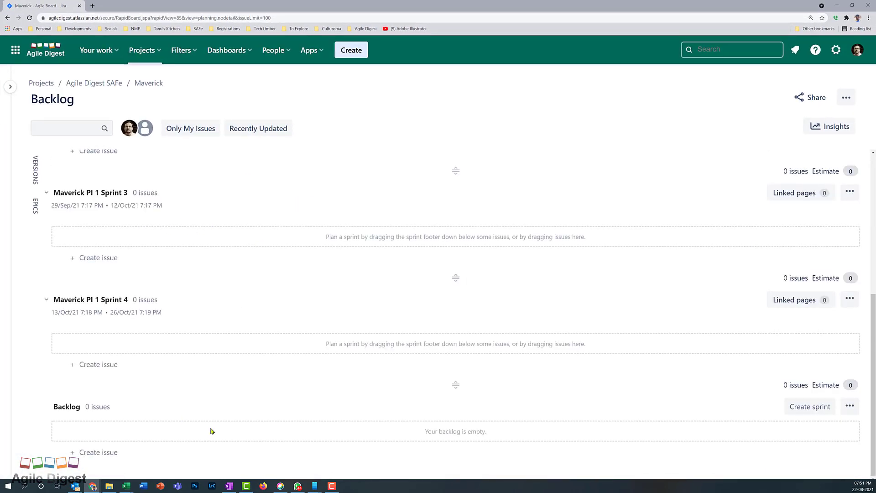
Reload the Maverick backlog to list its 14 issues, show the epics panel, and duplicate the tab
key("F5")
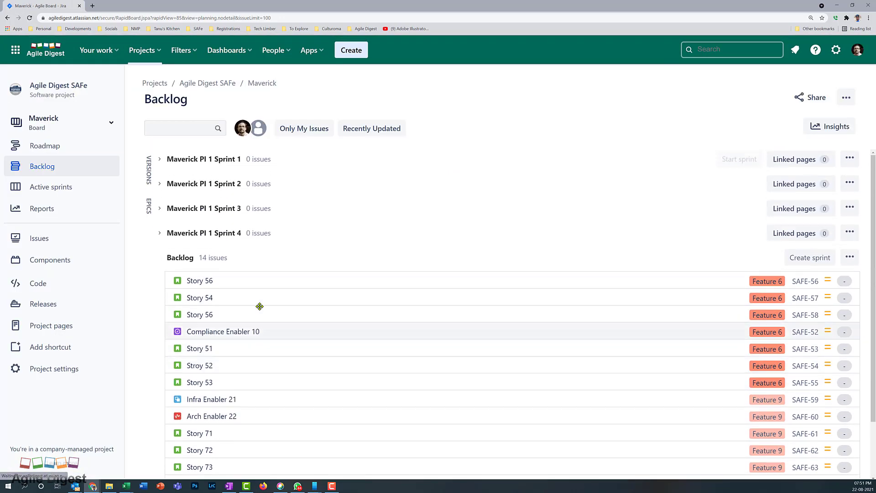
left_click(149, 210)
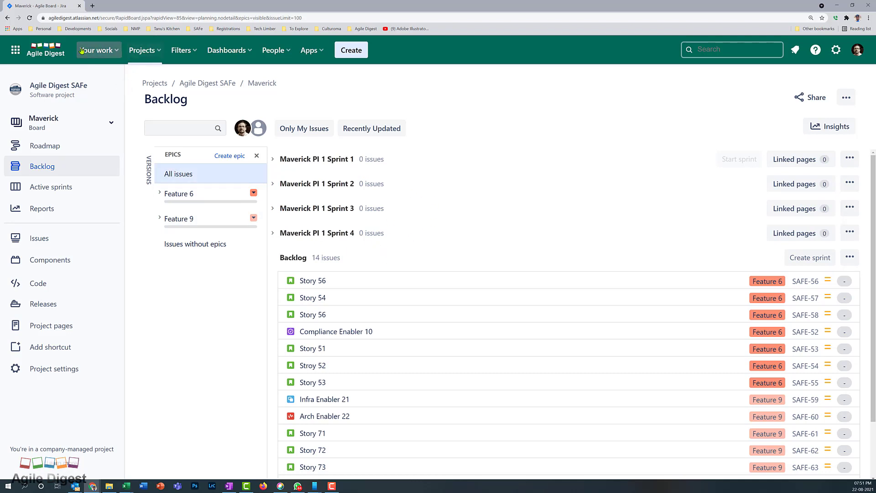
right_click(60, 7)
left_click(91, 57)
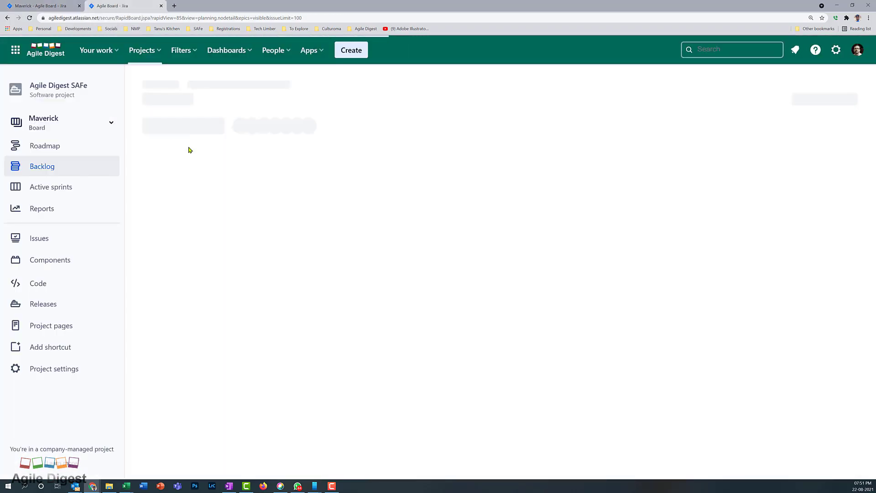
left_click(78, 125)
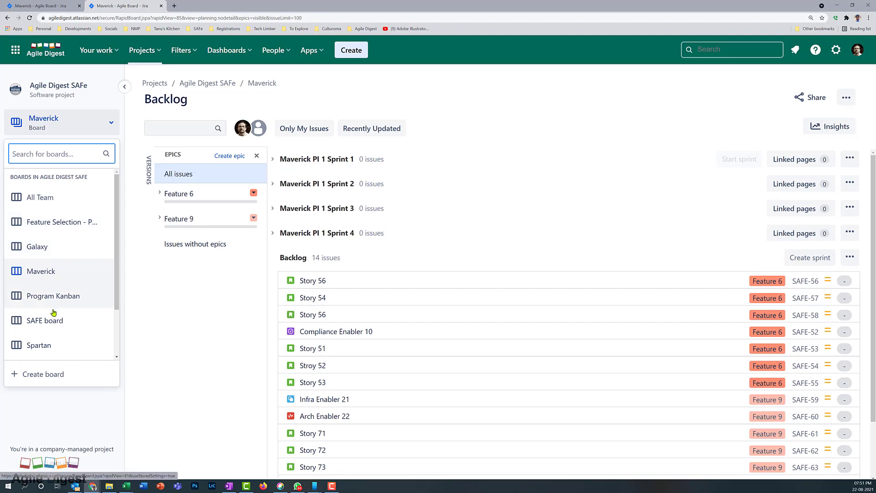
Switch to the Spartan backlog and review its 12 Feature 4 and Feature 5 stories
left_click(48, 345)
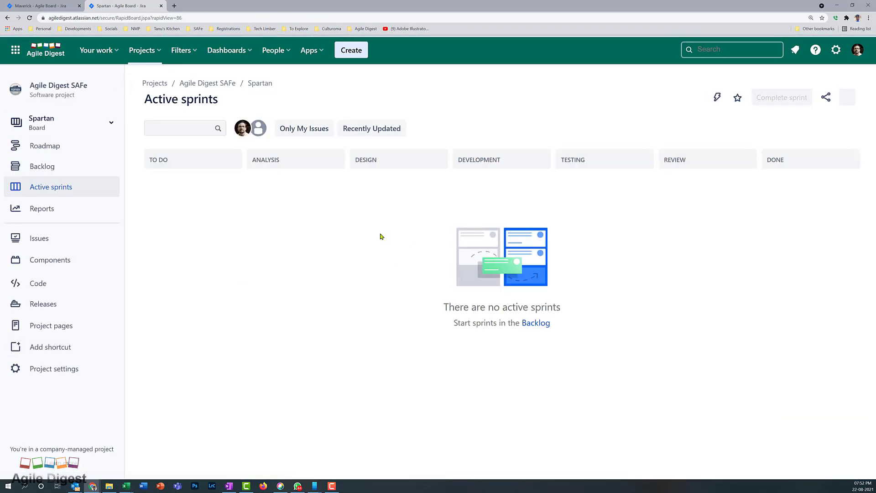
left_click(36, 169)
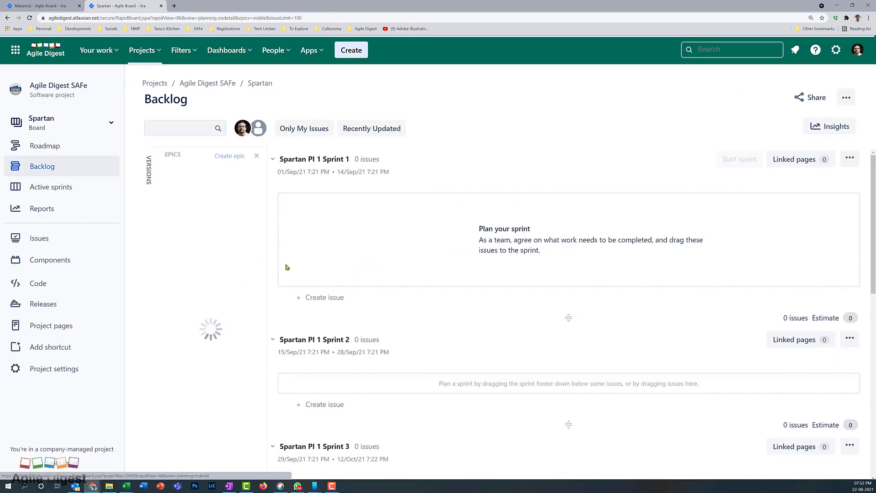
scroll(361, 289, "down", 10)
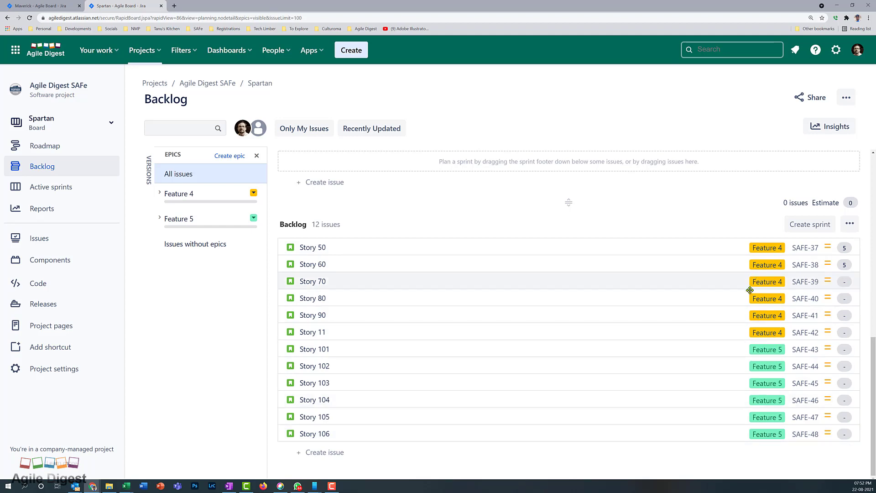
scroll(506, 347, "up", 10)
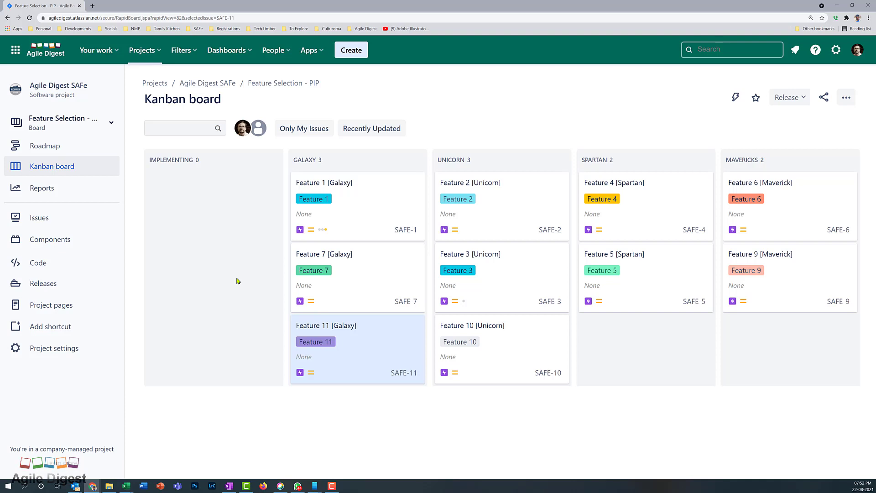
Merge the Feature Selection tab into the other window and cycle through the Maverick, Spartan and Galaxy tabs
left_click_drag(63, 10, 24, 4)
key("alt")
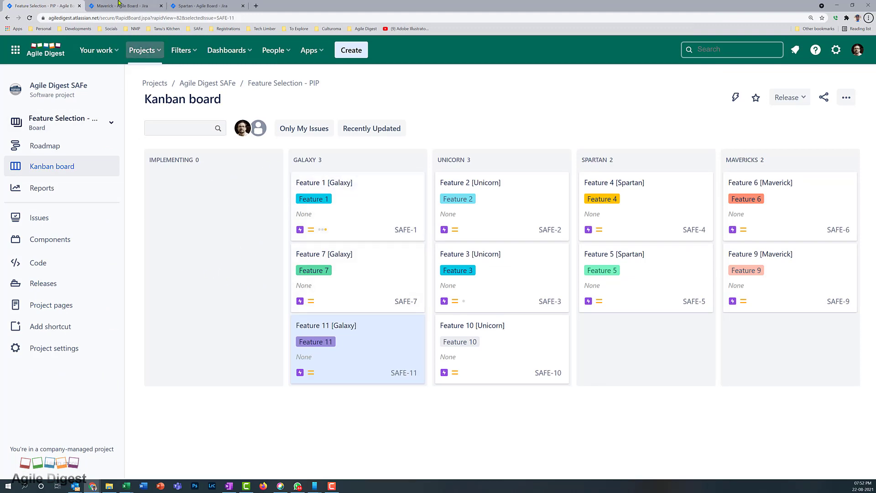
left_click(118, 6)
left_click(207, 6)
left_click(123, 5)
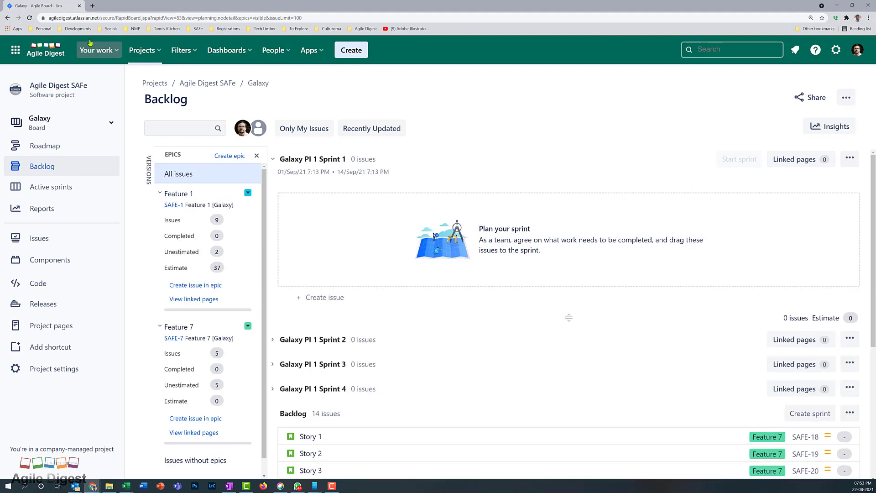
left_click(123, 6)
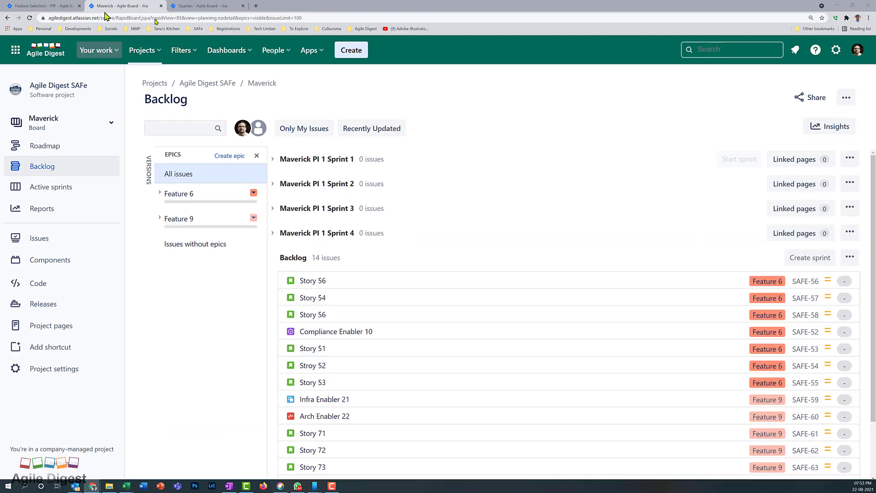
left_click(270, 4)
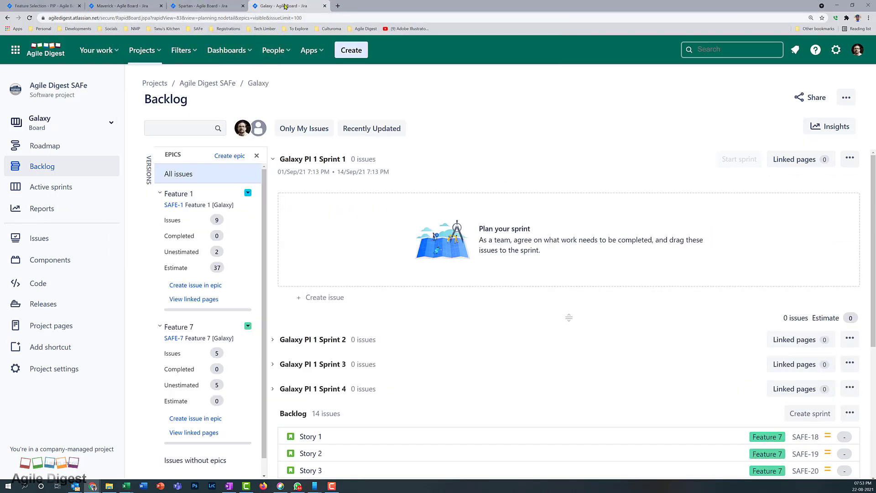
Duplicate the Galaxy board tab and browse the list of boards
right_click(285, 6)
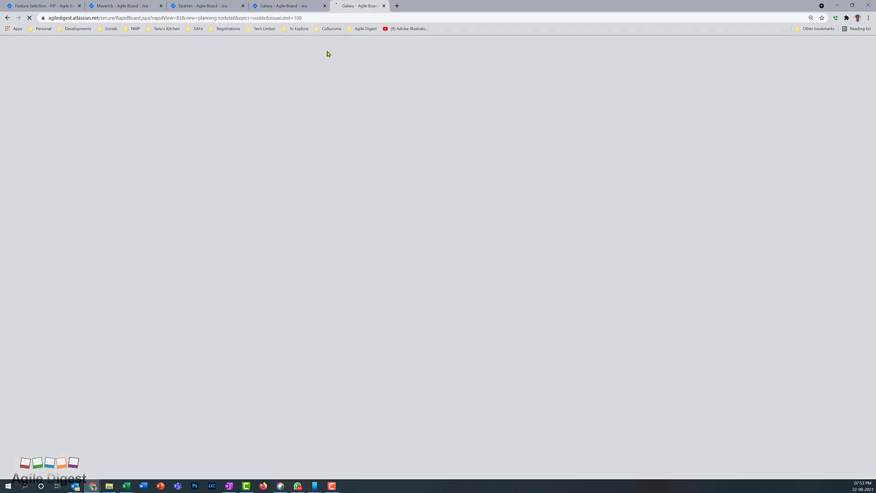
left_click(327, 51)
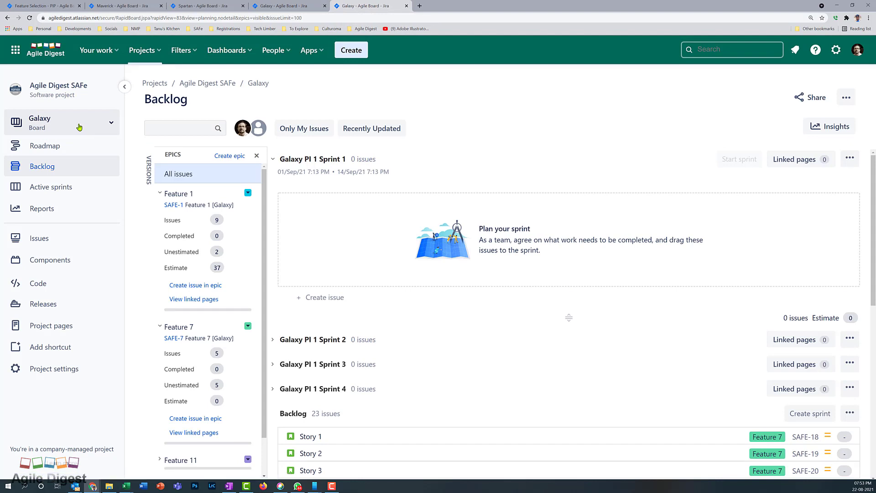
left_click(79, 127)
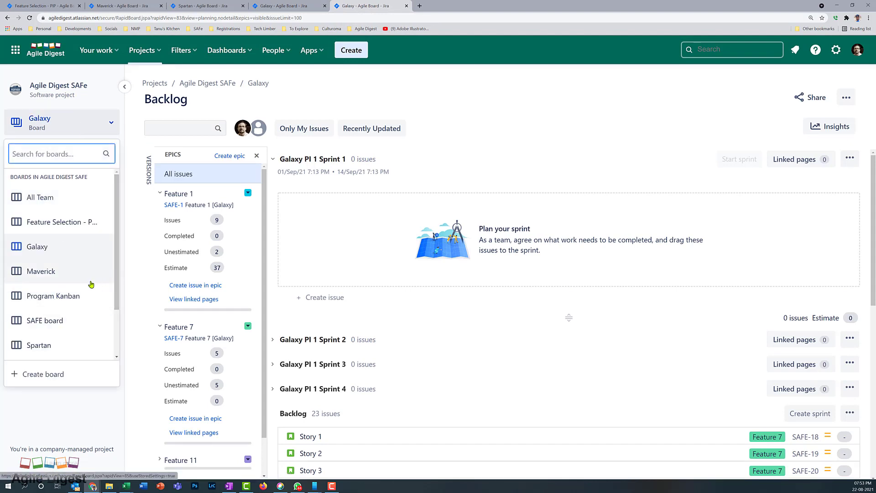
scroll(90, 285, "down", 2)
Switch to the Unicorn backlog and review its empty PI 1 Sprints 1–3 and 20 issues
left_click(50, 308)
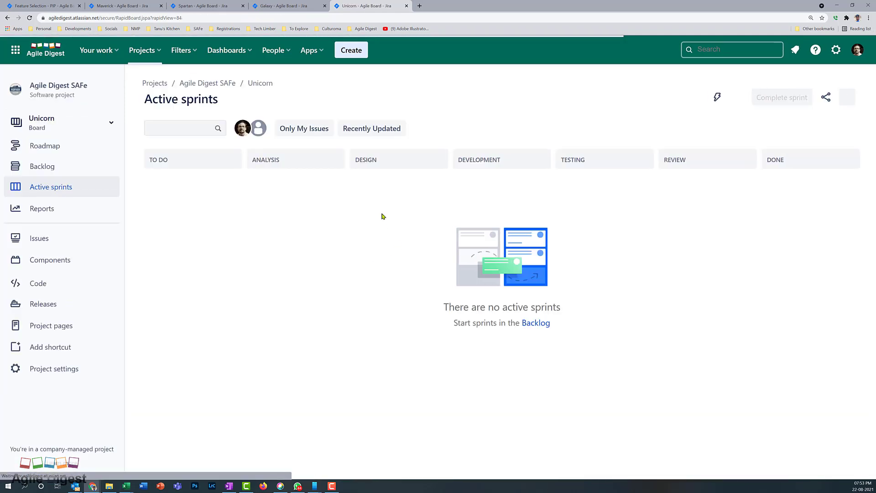
left_click(48, 172)
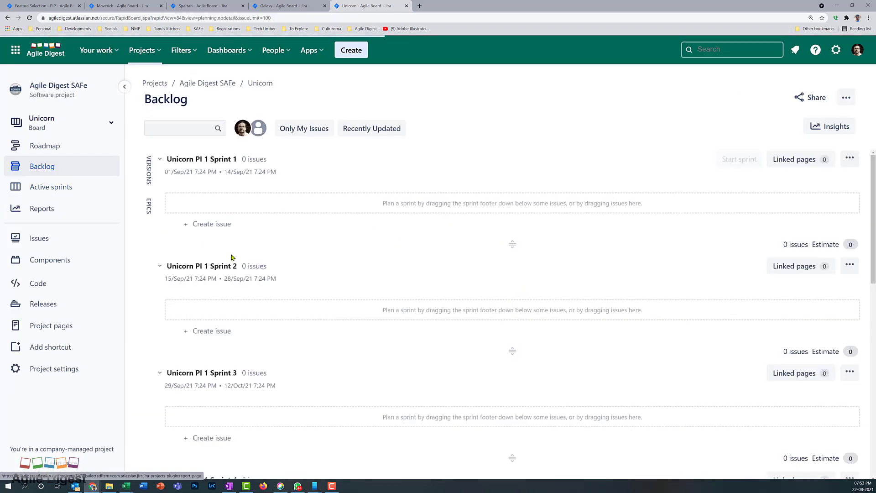
scroll(260, 274, "down", 4)
scroll(273, 333, "down", 8)
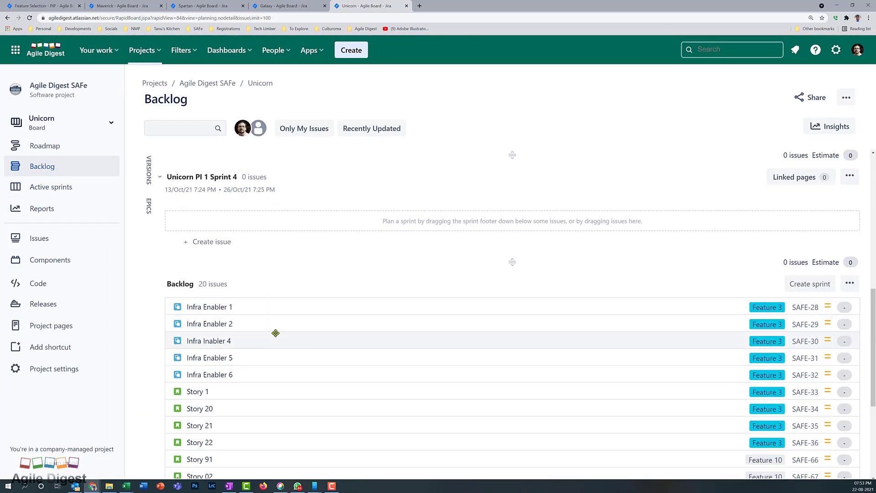
scroll(272, 335, "up", 12)
scroll(271, 328, "up", 2)
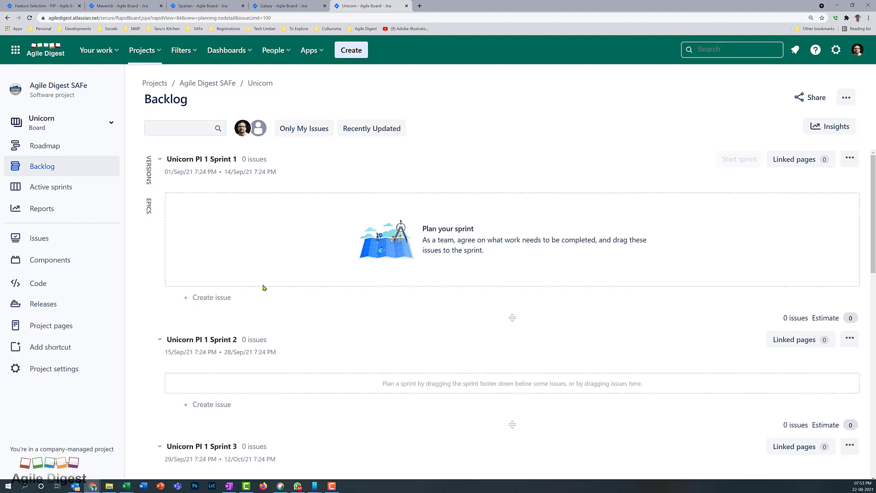
Return to the Maverick backlog, expand PI 1 Sprint 1, and open Story 56's details
left_click(116, 7)
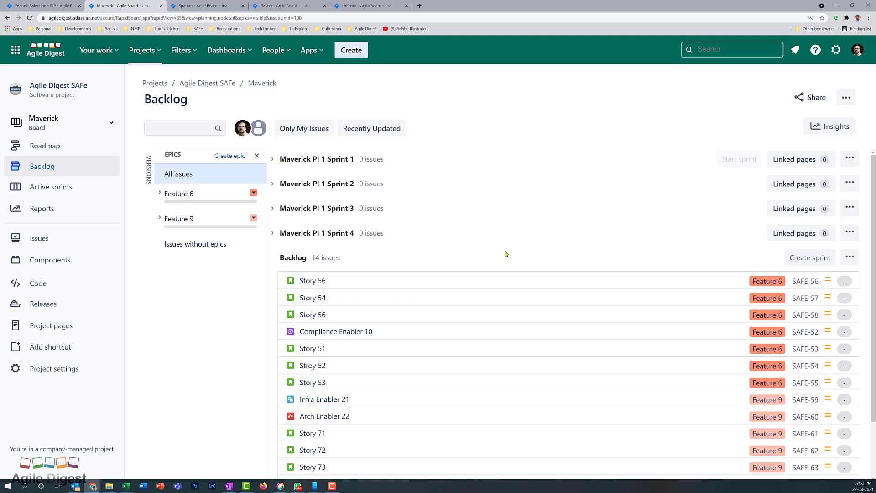
left_click(273, 159)
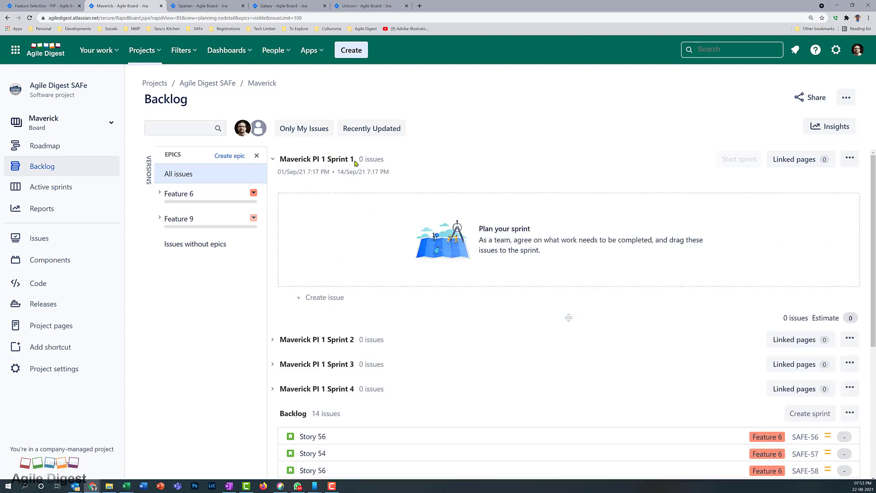
scroll(374, 254, "down", 2)
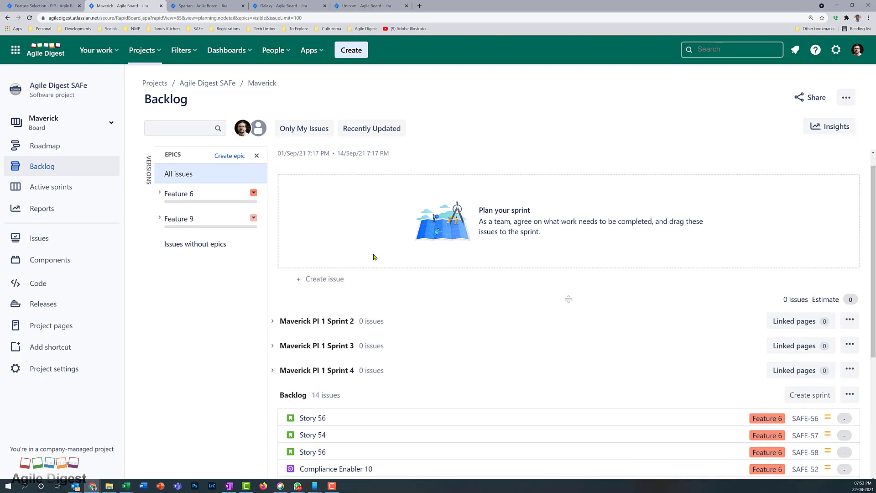
scroll(374, 255, "up", 2)
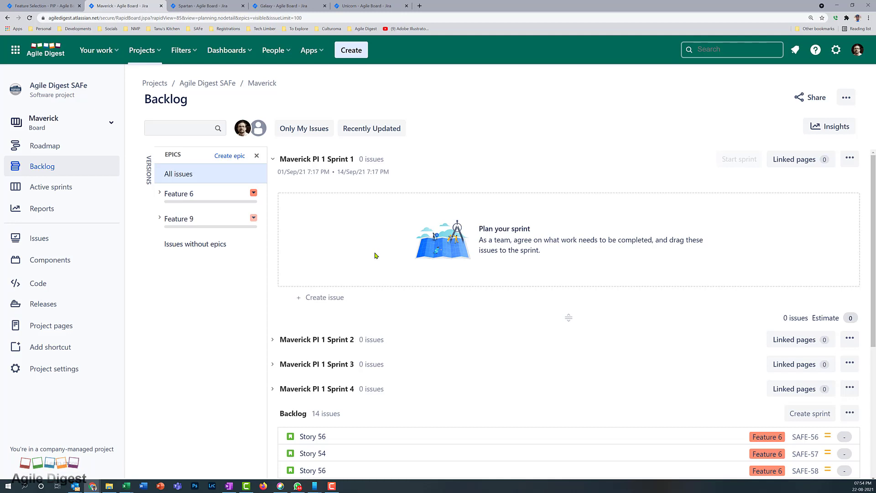
scroll(374, 255, "down", 1)
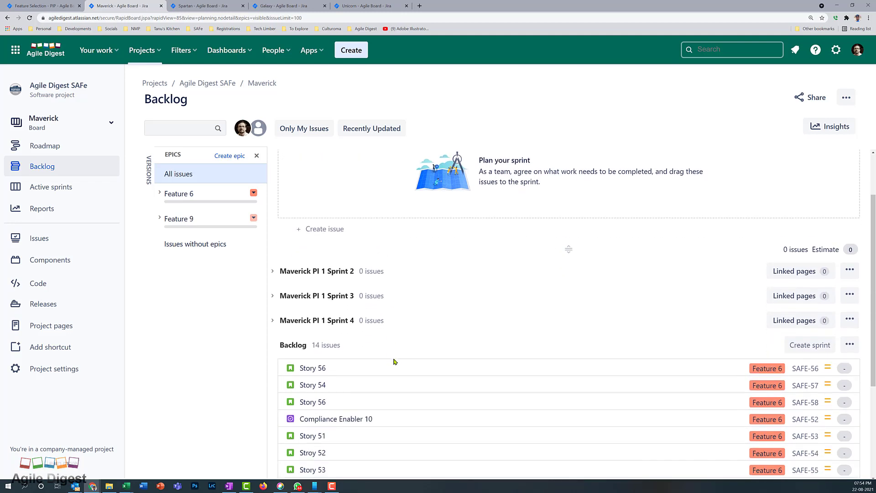
left_click(350, 369)
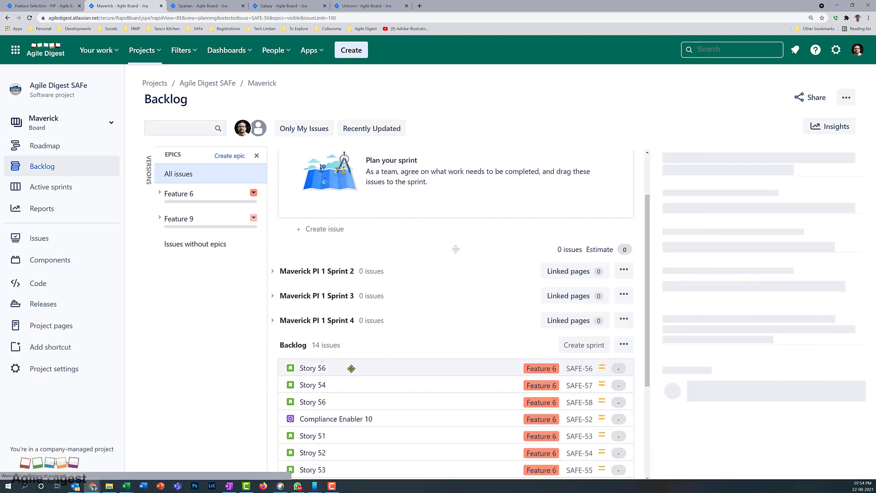
Estimate Story 56 and Story 54 at 5 story points each
scroll(748, 357, "down", 2)
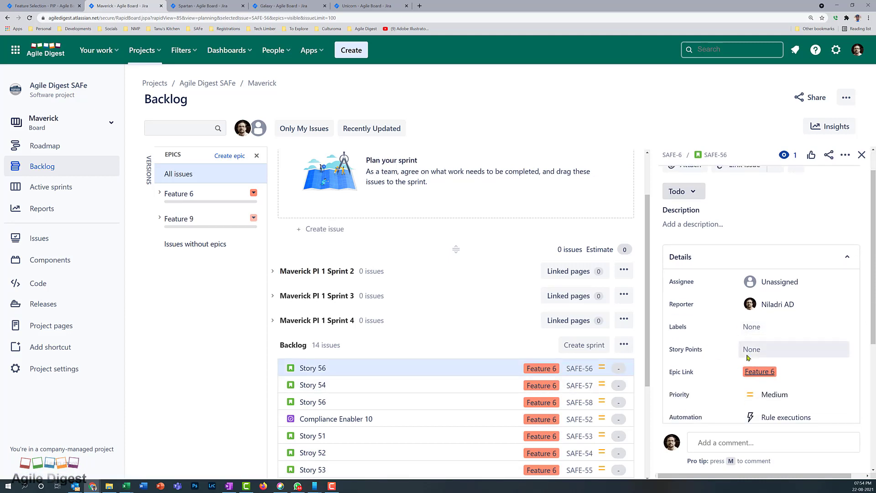
left_click(751, 350)
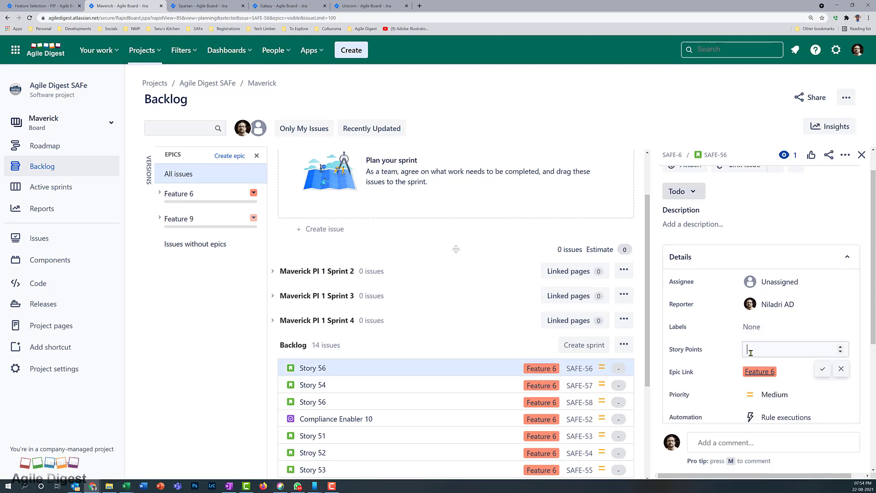
type("5")
left_click(826, 373)
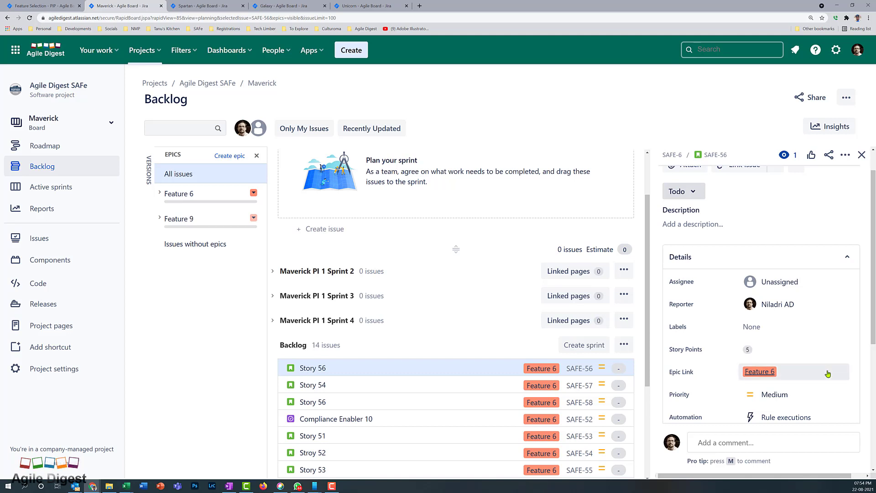
left_click(384, 385)
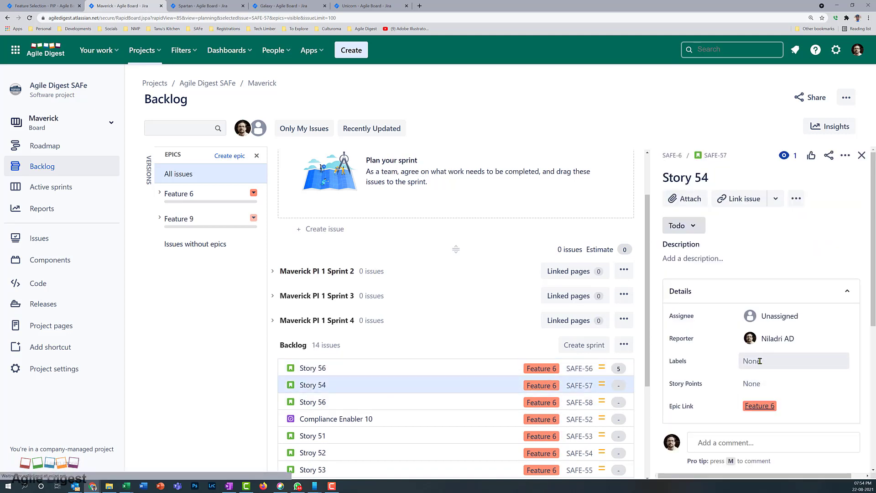
left_click(753, 383)
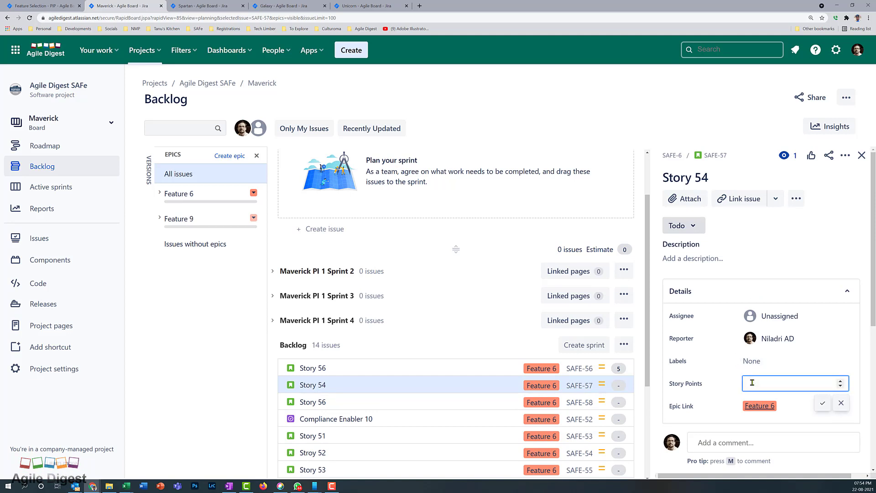
type("5")
key("Return")
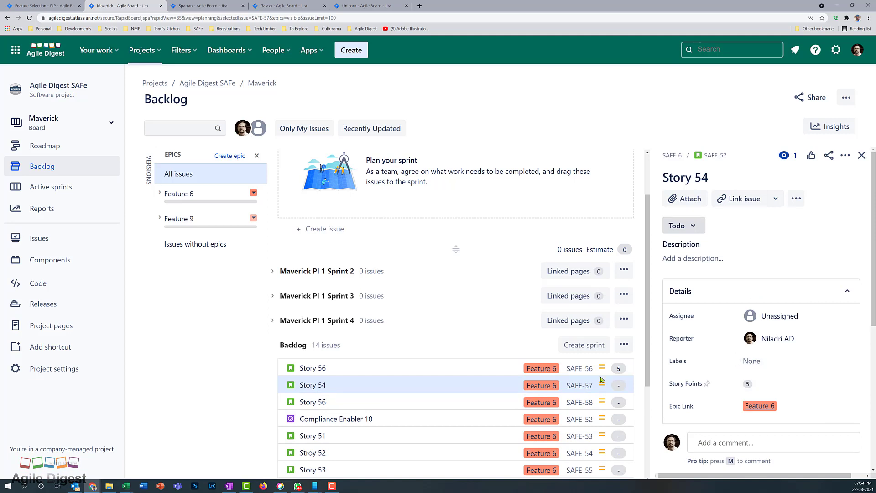
Estimate SAFE-58 at 8, Compliance Enabler 10 at 8, and Story 51 at 3 points
left_click(365, 402)
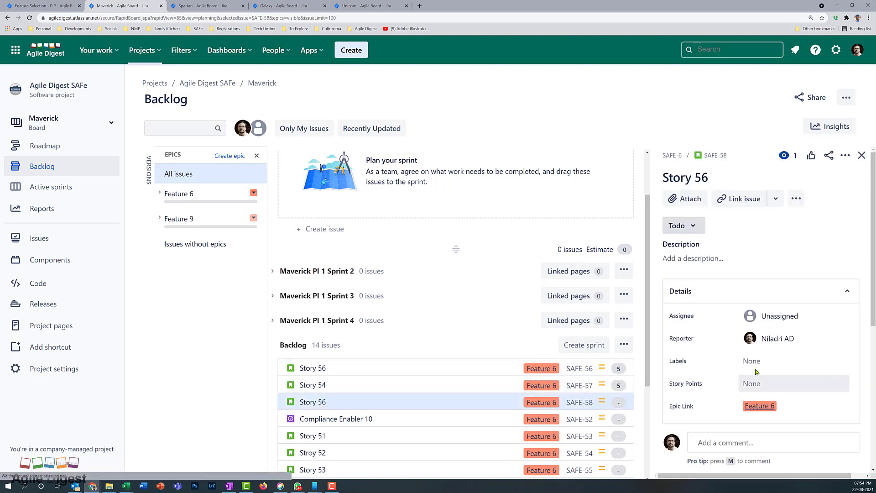
left_click(752, 383)
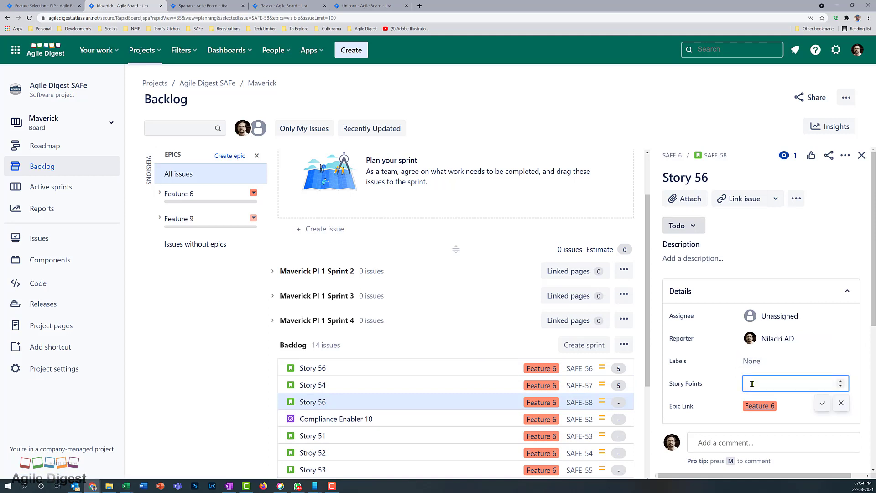
type("8")
left_click(822, 404)
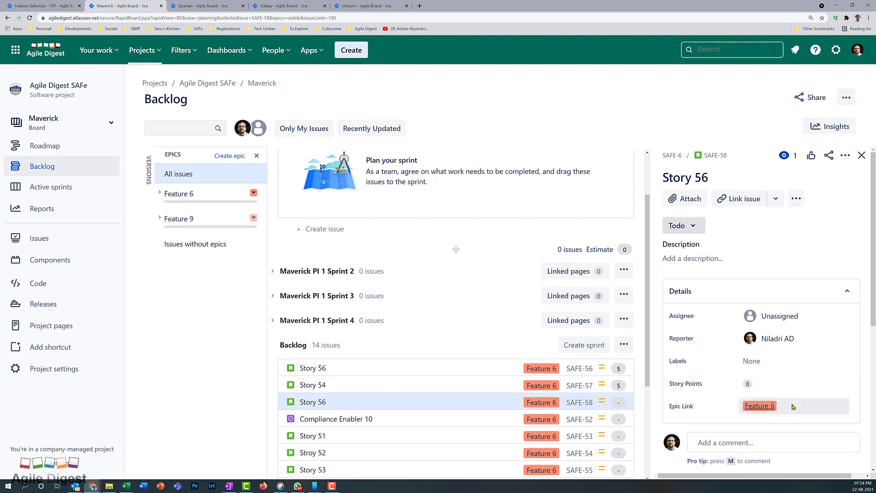
left_click(401, 419)
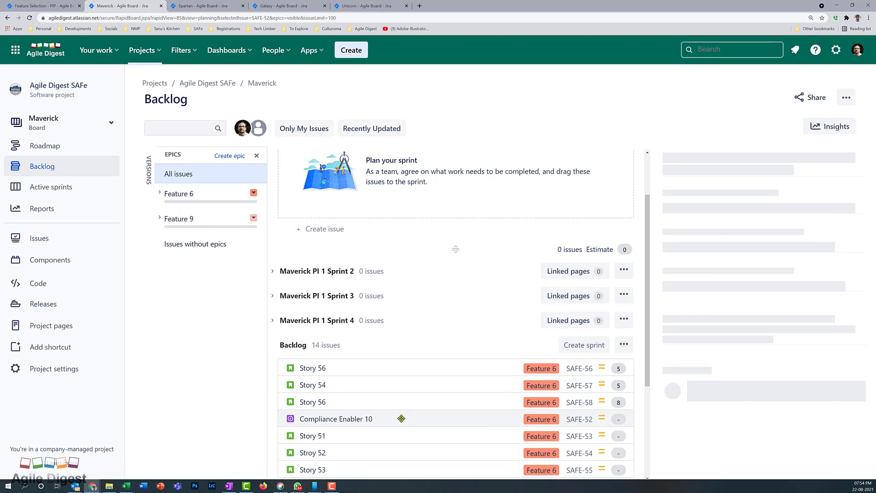
left_click(749, 385)
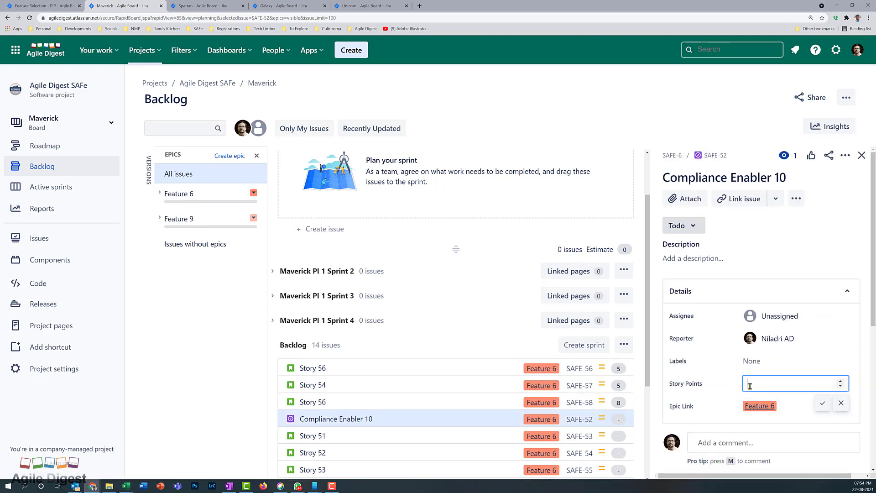
left_click(822, 403)
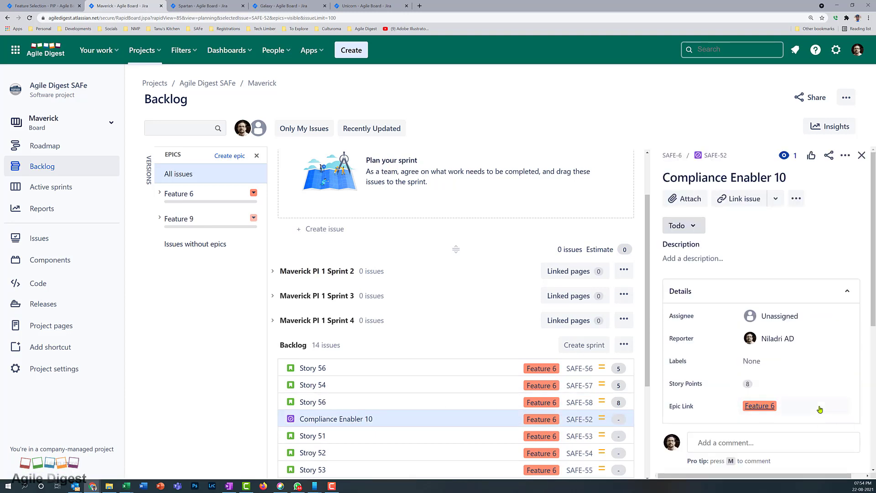
left_click(412, 434)
scroll(412, 433, "down", 3)
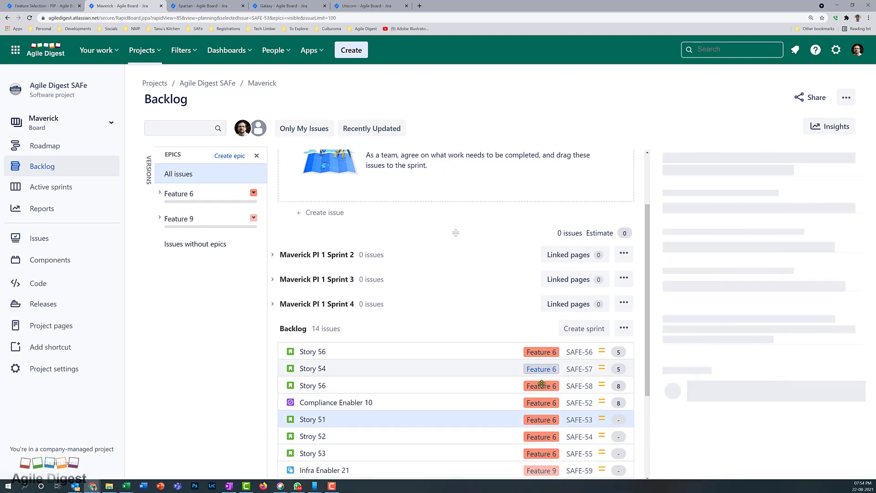
left_click(747, 383)
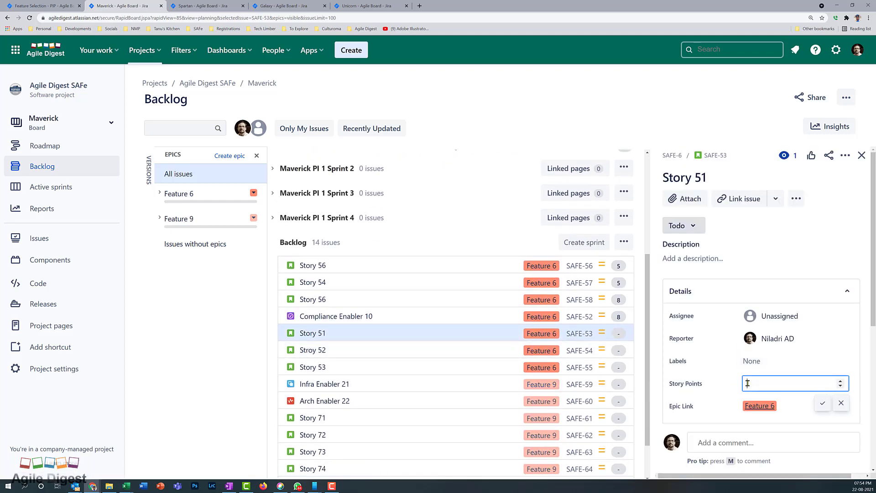
left_click(822, 403)
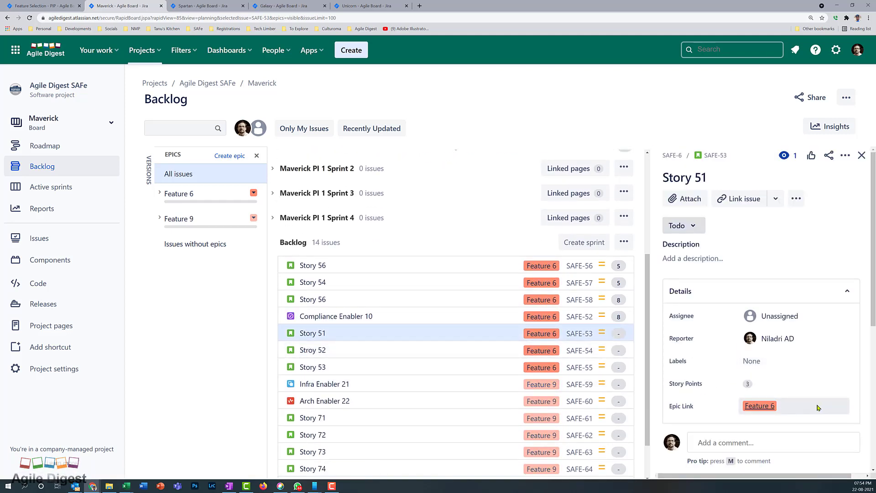
Estimate Stroy 52 and Story 53 at 8 story points each
left_click(410, 355)
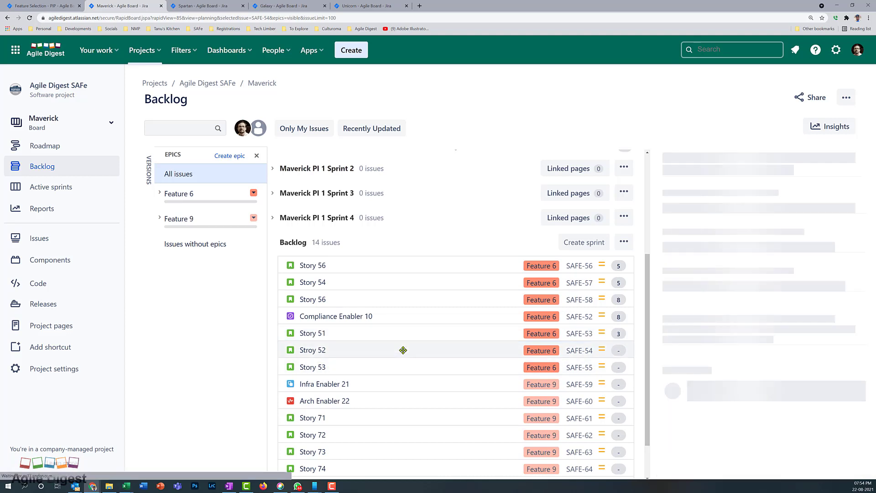
left_click(748, 384)
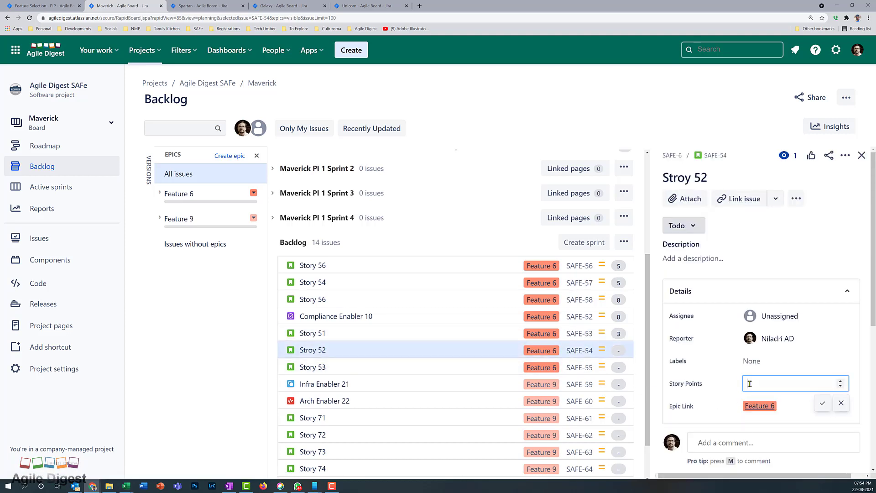
type("8")
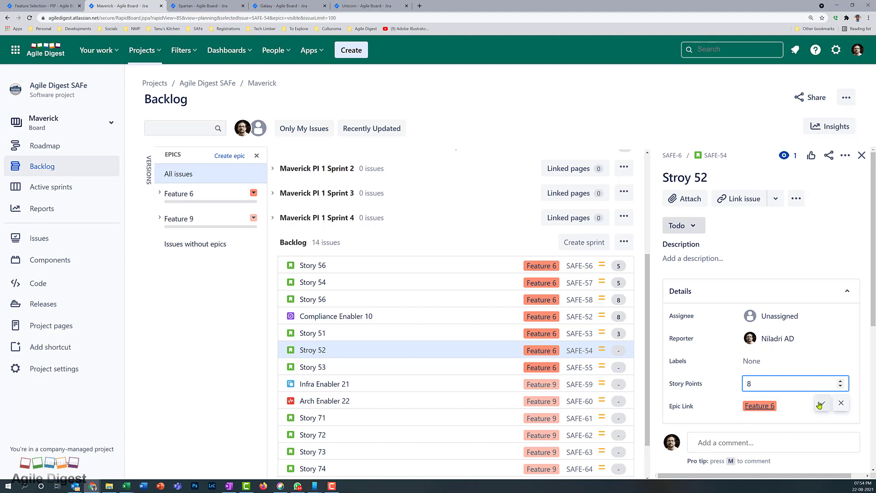
left_click(822, 402)
left_click(416, 366)
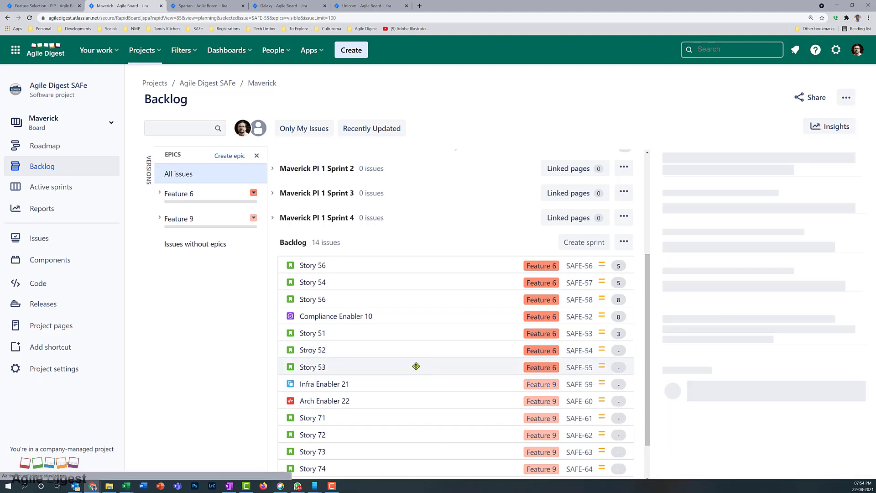
left_click(750, 383)
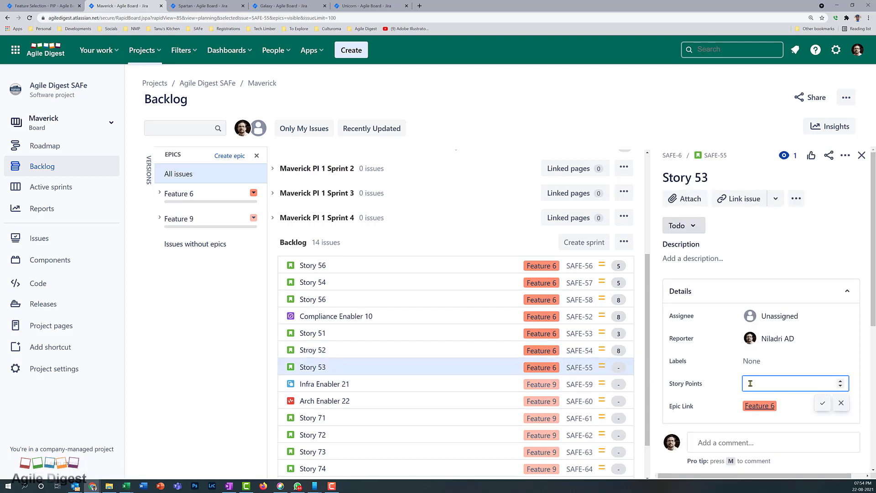
type("8")
key("Return")
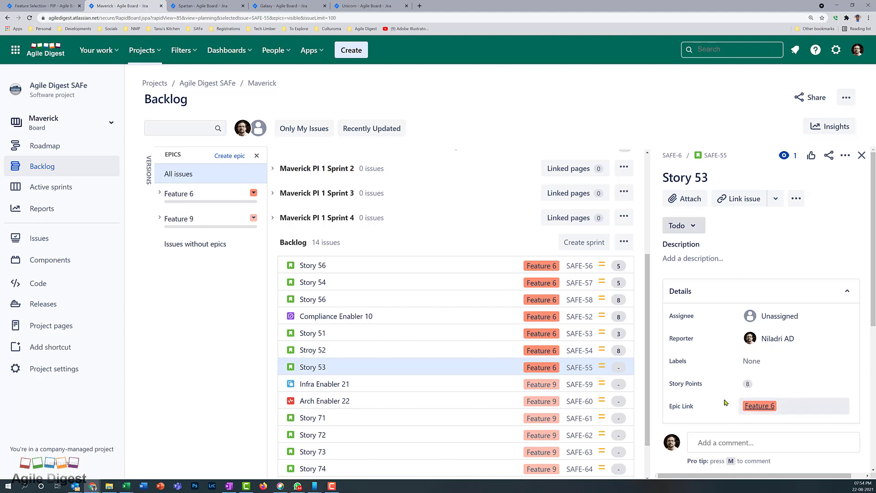
left_click(456, 382)
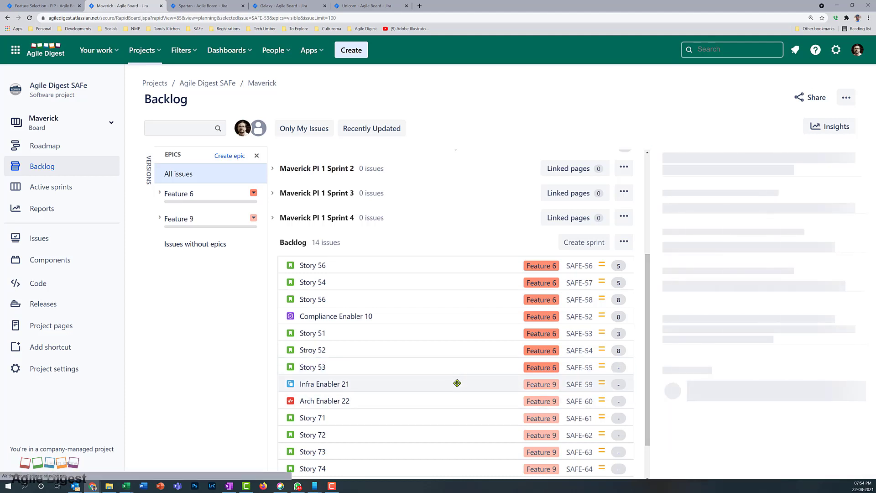
Estimate Infra Enabler 21 and Arch Enabler 22 at 5 points, and Story 71 at 13
left_click(748, 384)
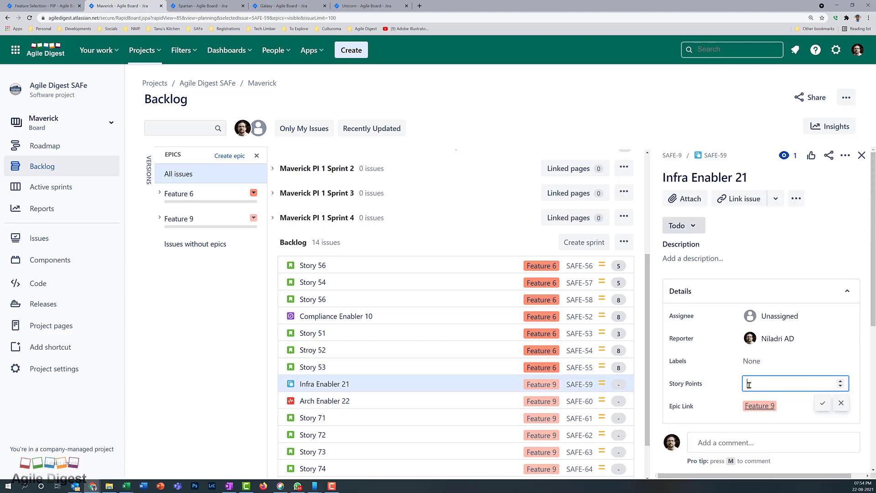
left_click(822, 402)
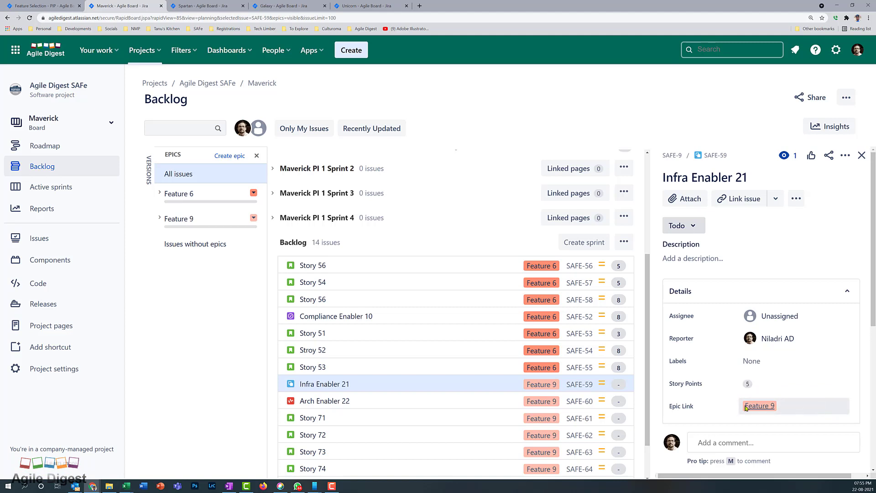
left_click(463, 400)
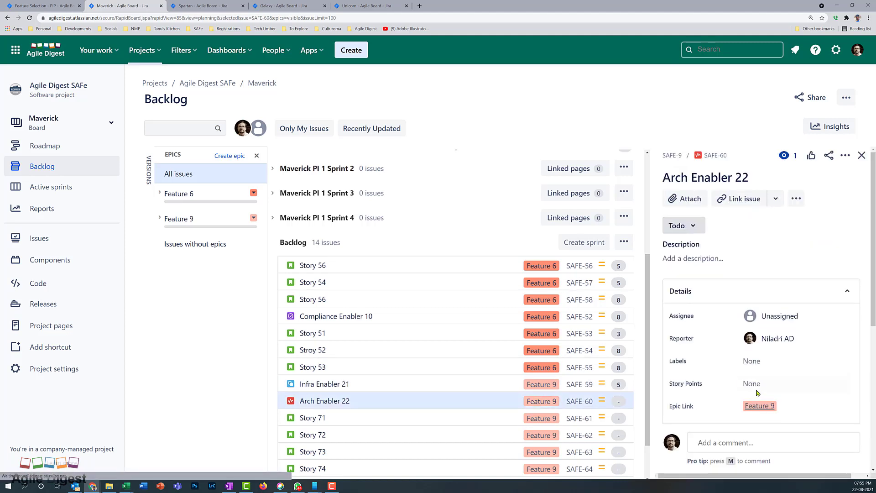
left_click(754, 387)
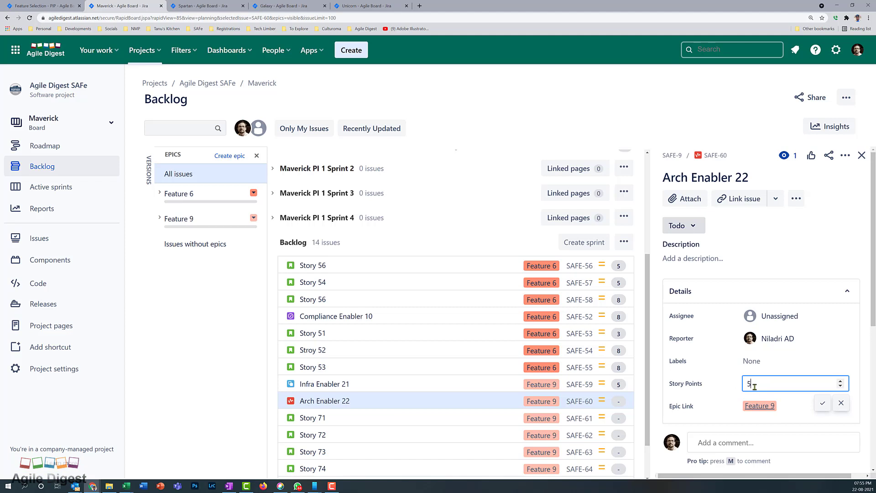
left_click(821, 404)
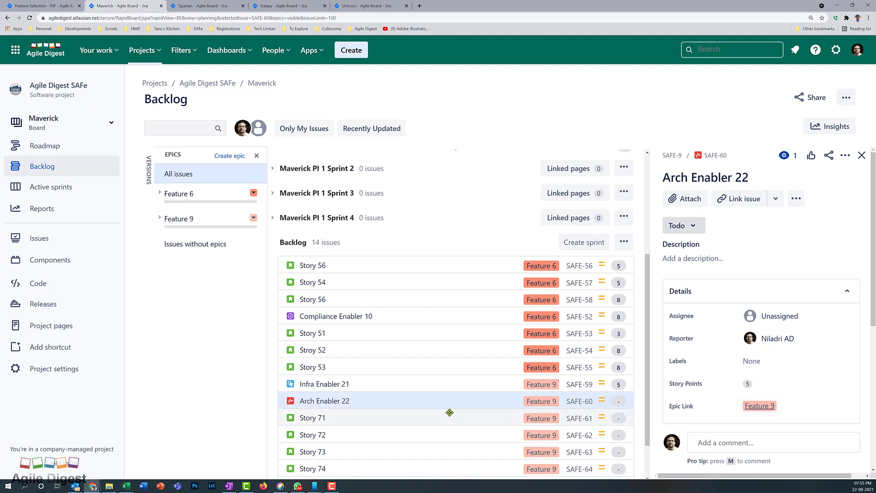
left_click(411, 420)
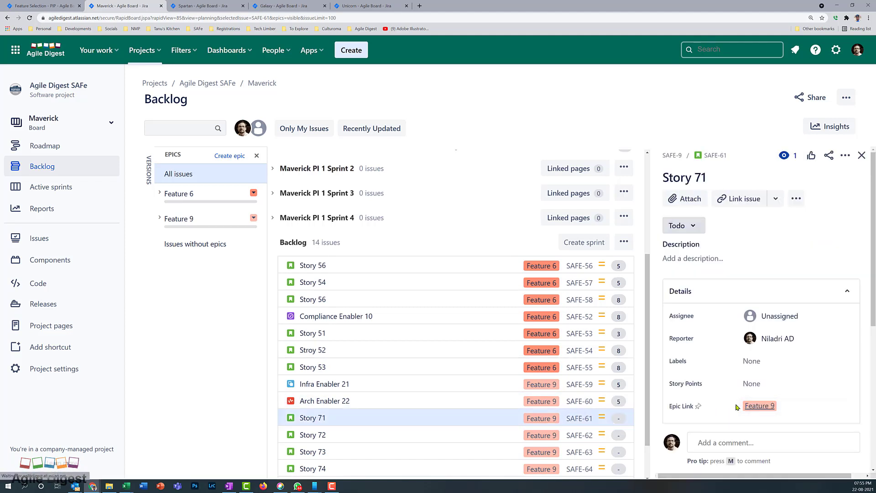
left_click(756, 385)
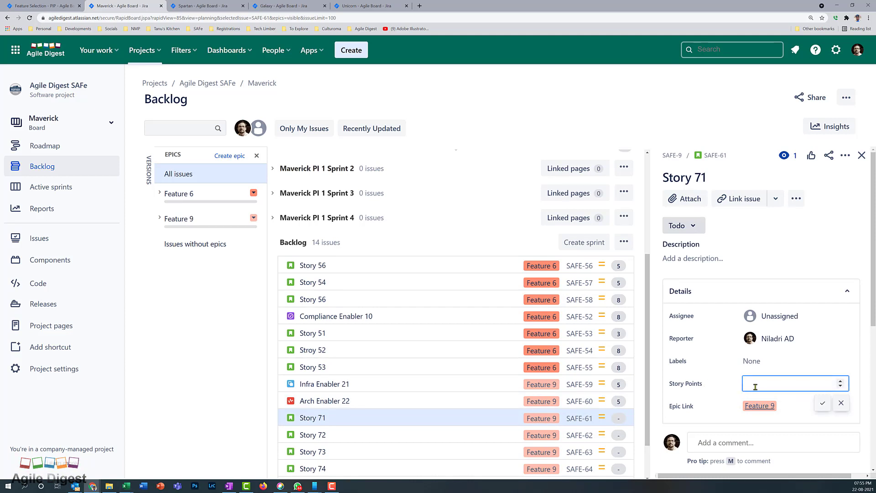
key("Return")
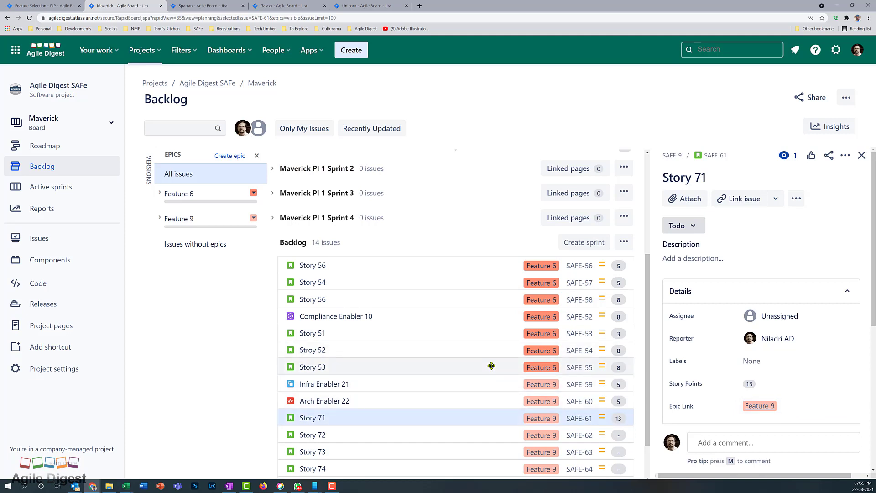
Estimate Story 72 at 5 points and Story 73 at 13 points
scroll(491, 366, "down", 2)
left_click(445, 396)
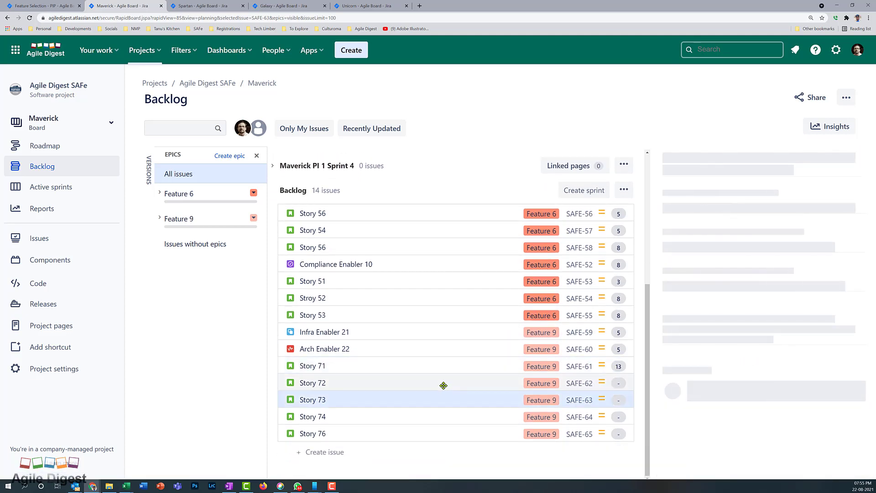
left_click(443, 385)
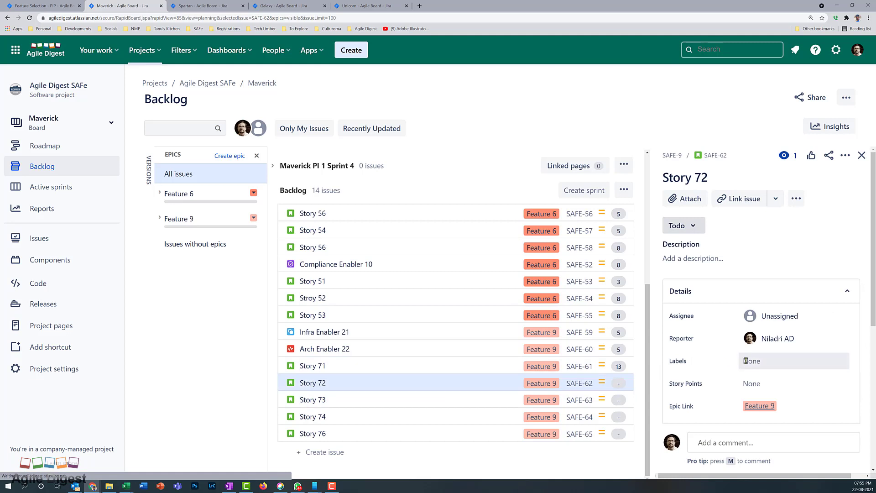
left_click(751, 383)
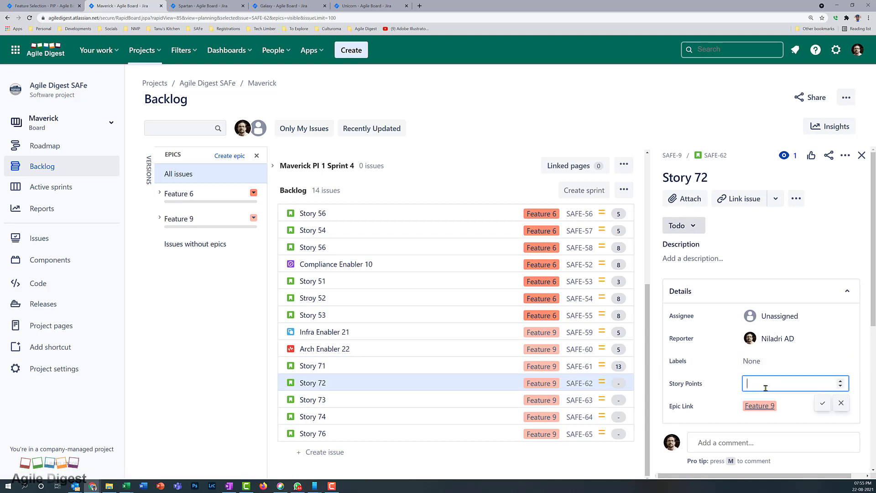
left_click(821, 404)
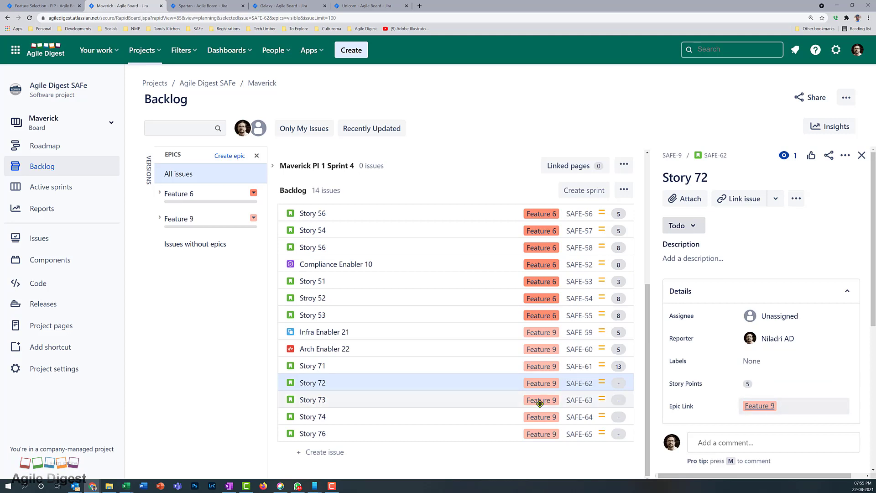
left_click(492, 404)
left_click(751, 385)
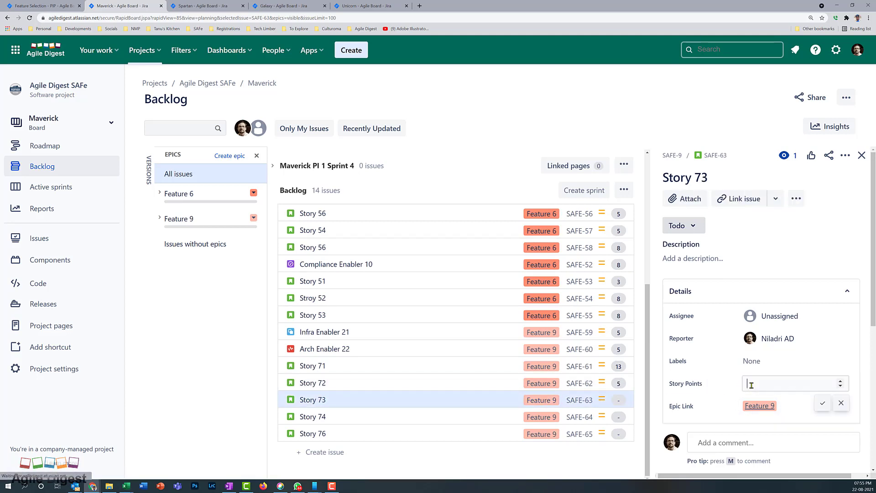
type("13")
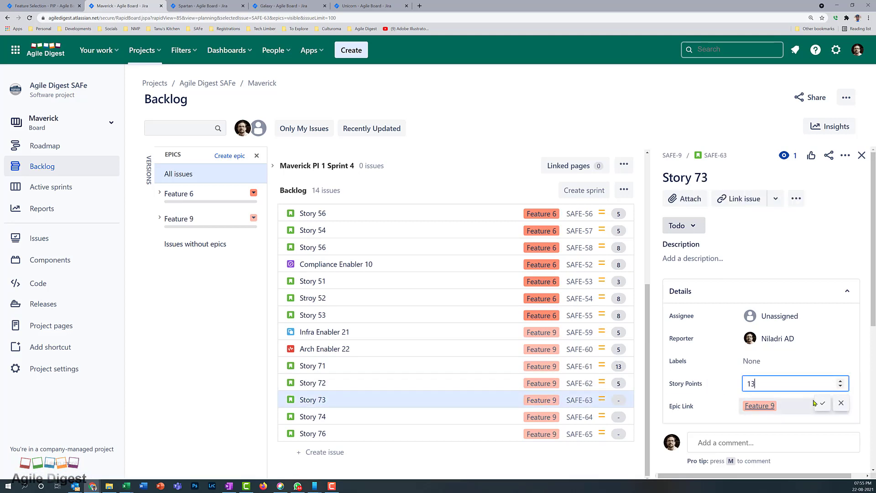
left_click(822, 403)
Estimate Story 74 and Story 76 at 8 story points each
left_click(400, 416)
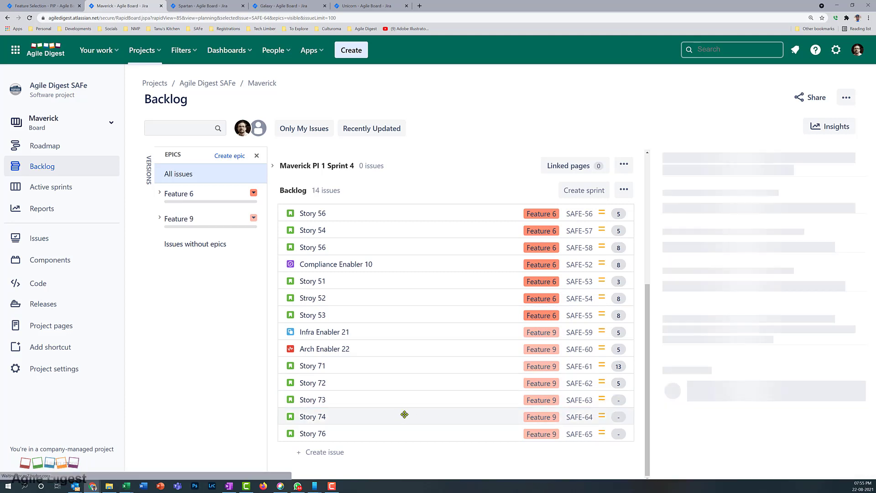
left_click(746, 385)
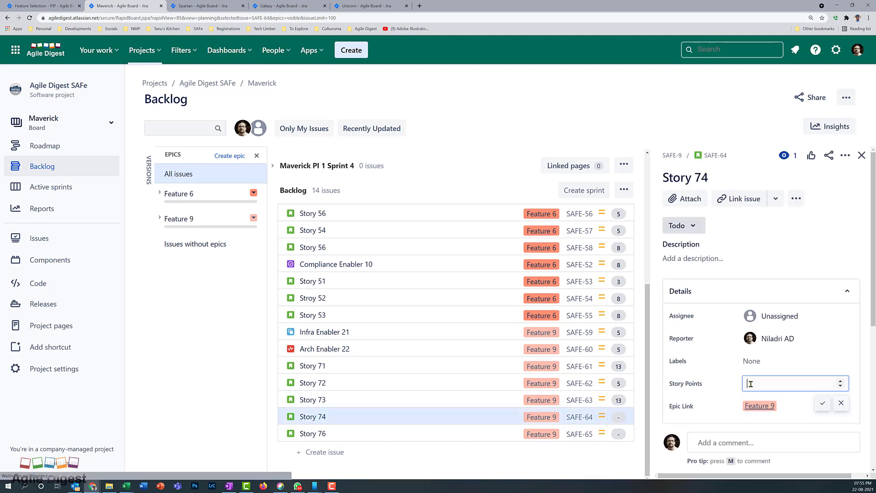
type("8")
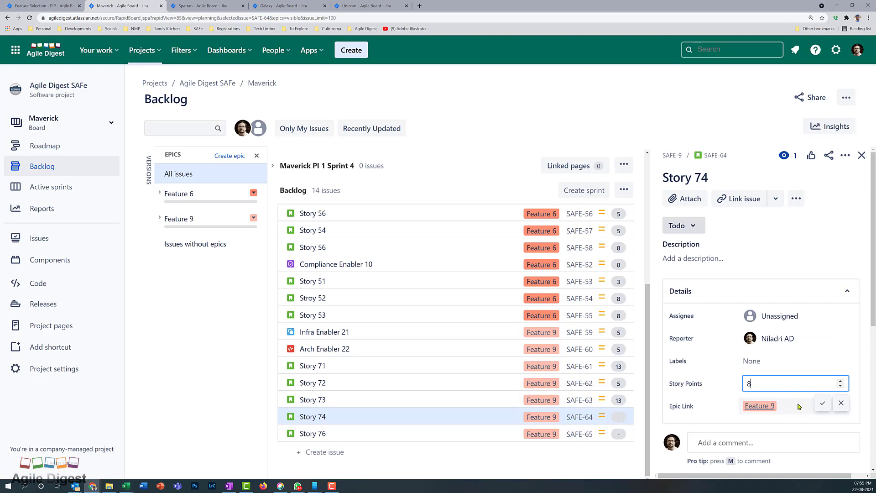
left_click(822, 402)
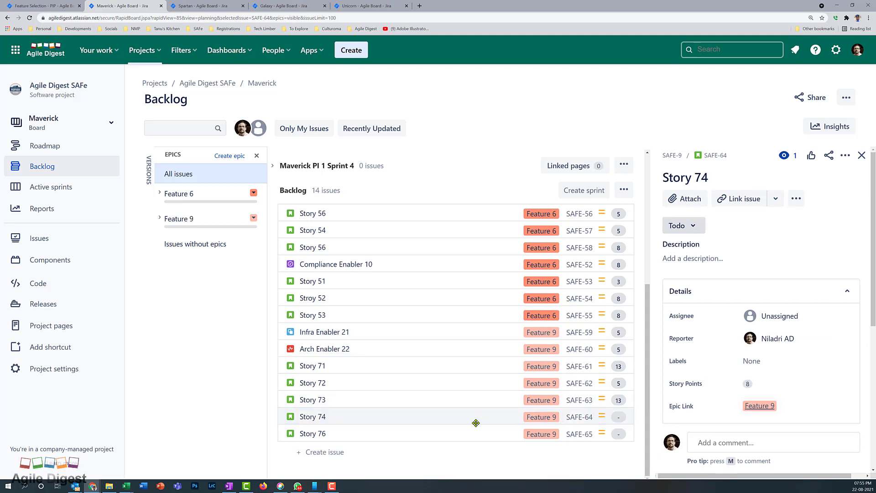
left_click(459, 435)
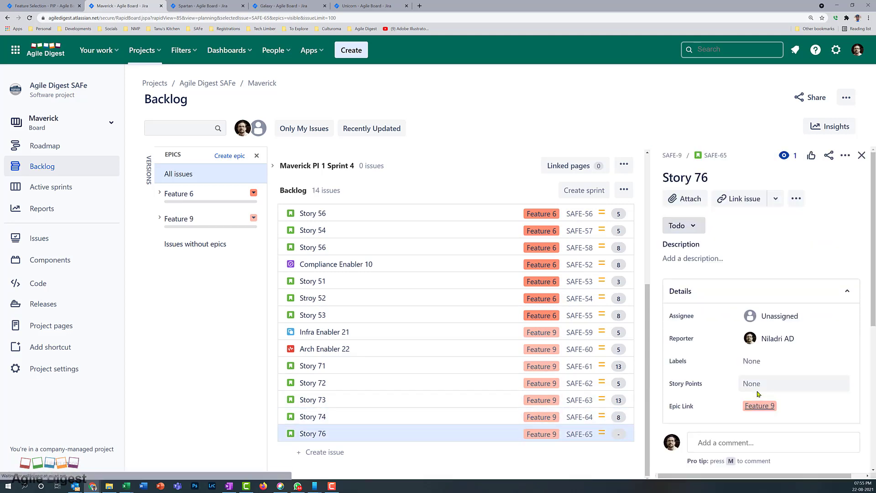
left_click(754, 387)
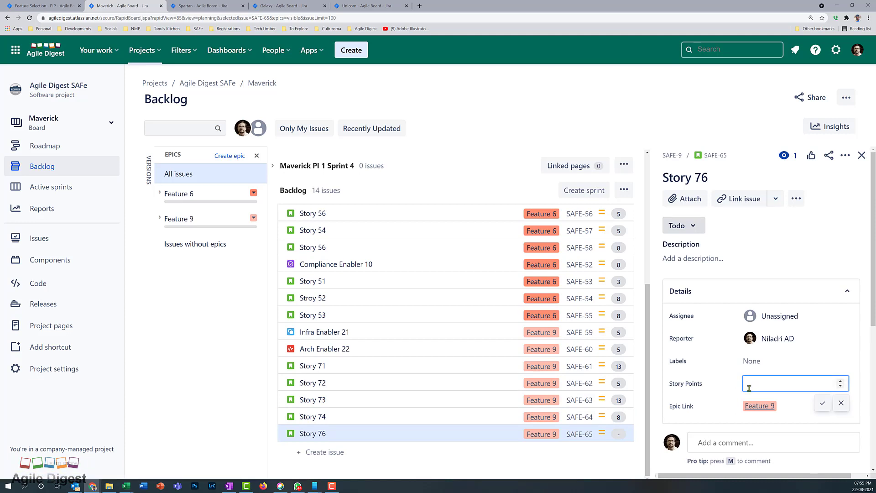
type("8")
left_click(828, 403)
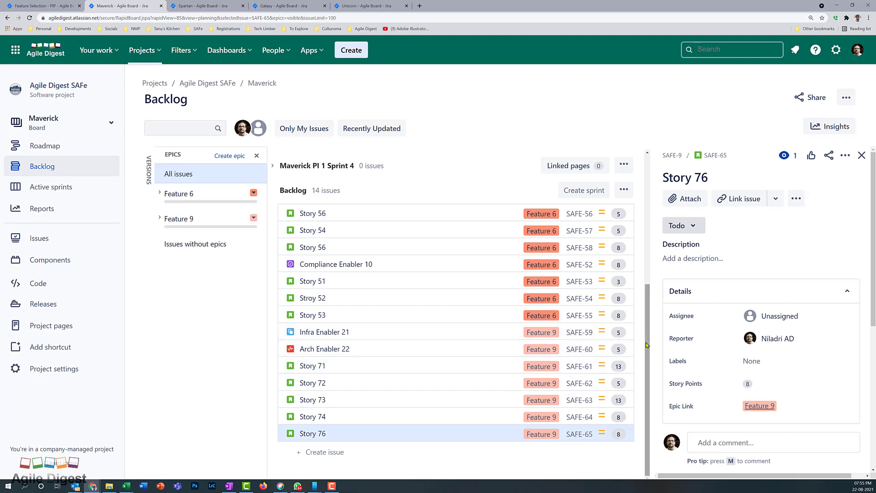
Extend Maverick PI 1 Sprint 1 down to Story 51 to include five Feature 6 items
left_click_drag(645, 342, 648, 210)
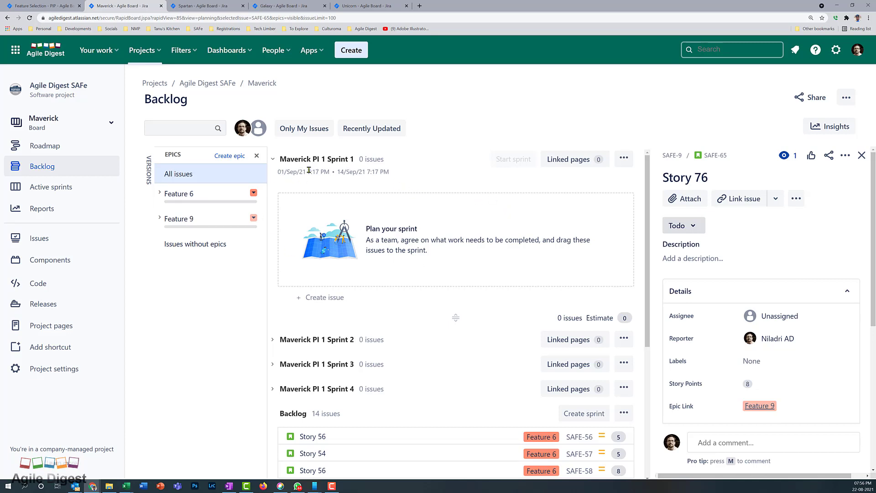
left_click(273, 340)
left_click(273, 341)
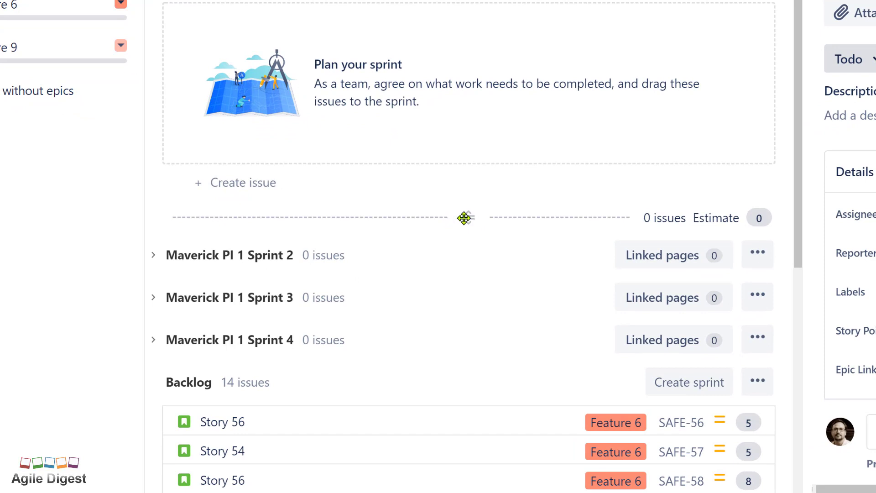
left_click_drag(472, 216, 476, 475)
scroll(574, 165, "down", 8)
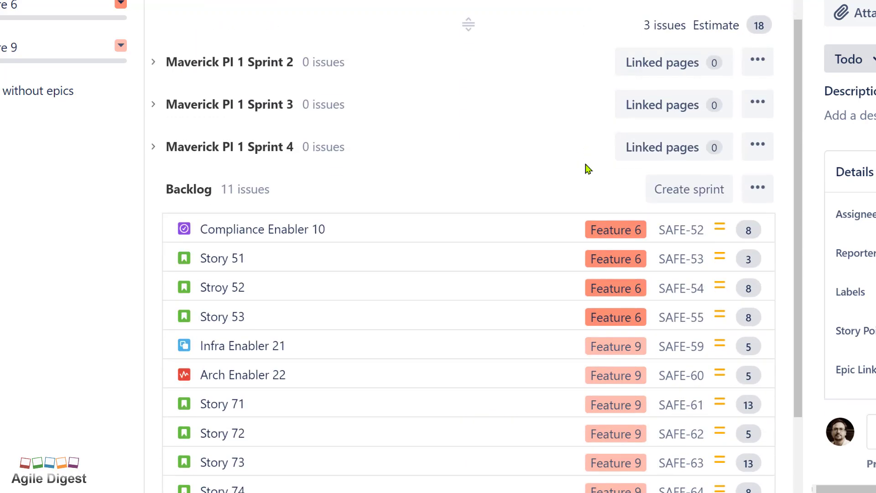
scroll(582, 145, "up", 5)
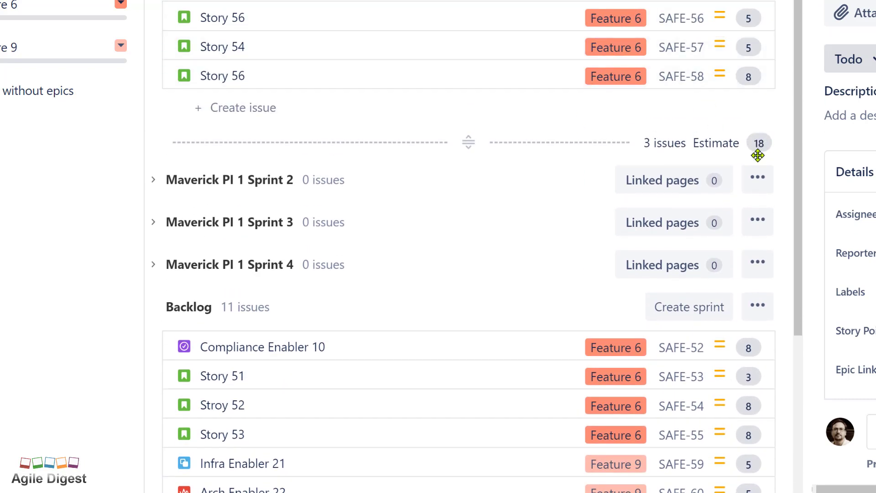
scroll(471, 192, "down", 3)
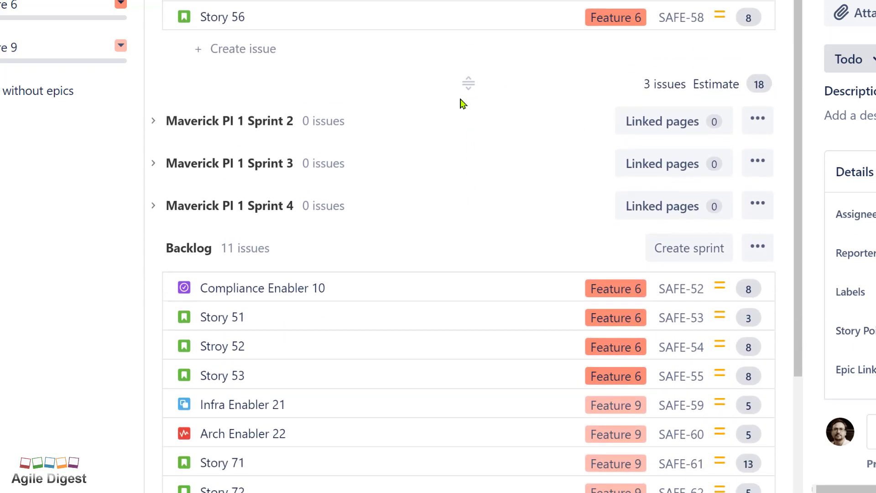
Extend Sprint 2 below Arch Enabler 22 to hold four issues totalling 26 points
left_click_drag(467, 84, 466, 319)
scroll(476, 239, "up", 1)
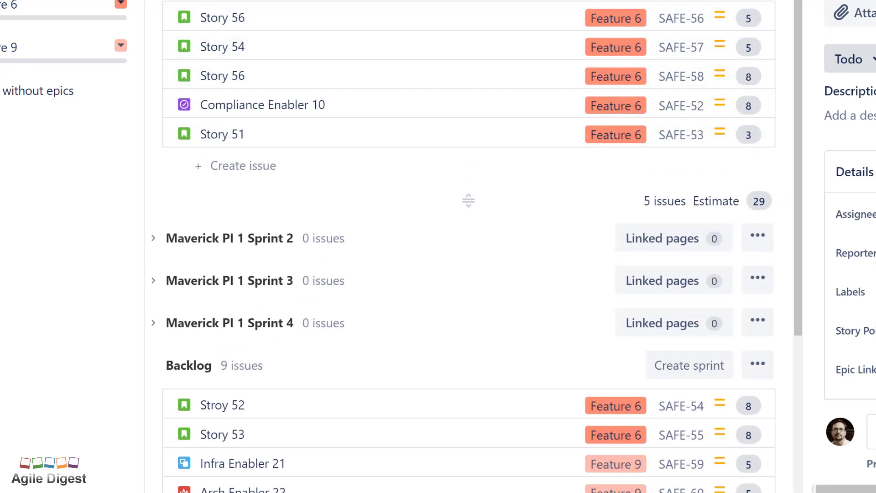
scroll(468, 200, "down", 5)
scroll(230, 73, "up", 3)
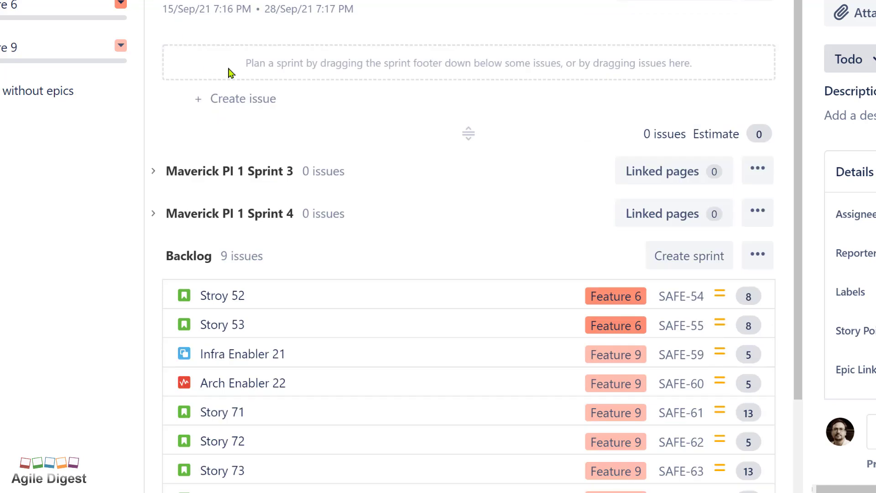
left_click_drag(468, 133, 456, 376)
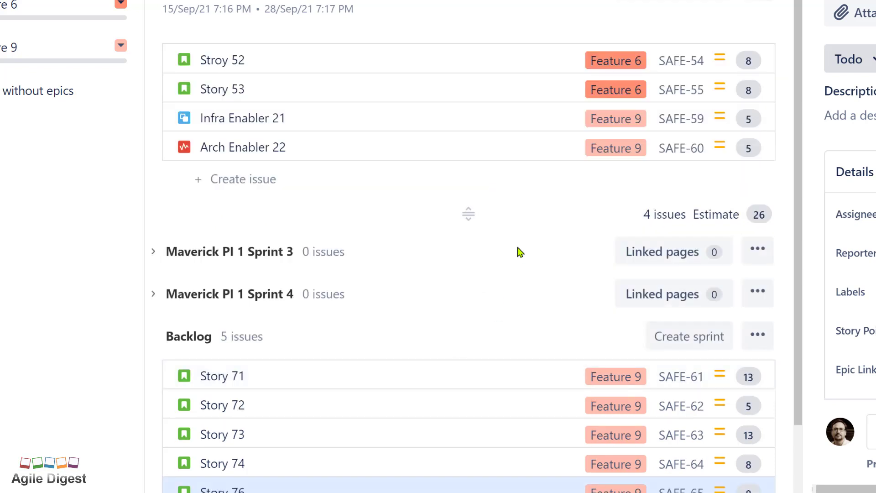
scroll(465, 233, "down", 2)
scroll(268, 90, "up", 2)
scroll(157, 1, "down", 5)
Expand Sprint 3 and extend it over all remaining backlog stories
left_click(154, 32)
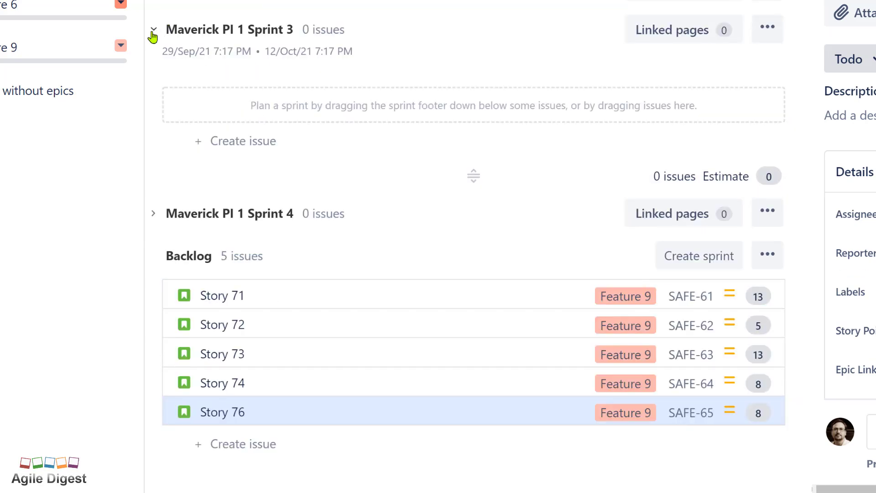
left_click_drag(473, 176, 473, 335)
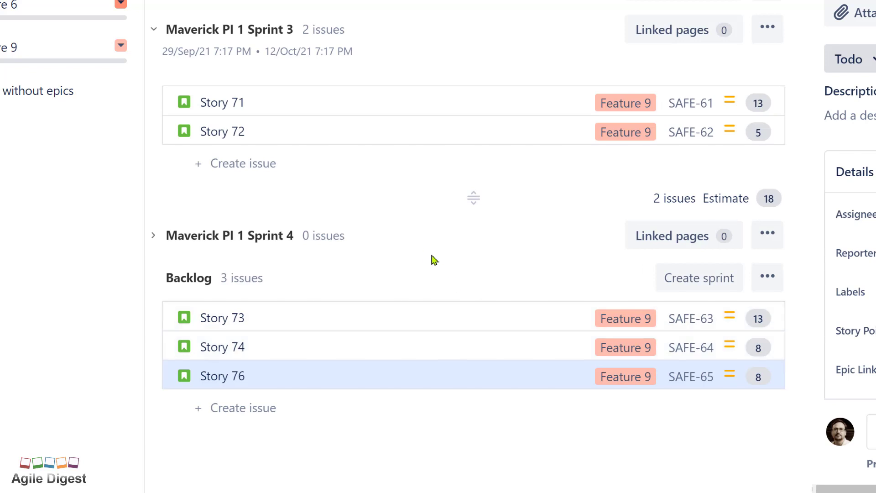
left_click_drag(478, 192, 481, 374)
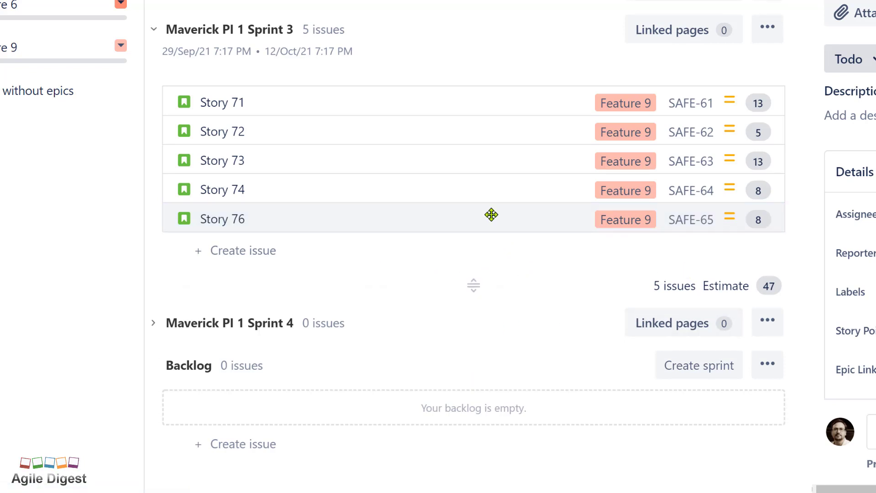
Move Stories 76, 74 and 72 from Sprint 3 into Sprint 4
left_click_drag(491, 214, 453, 293)
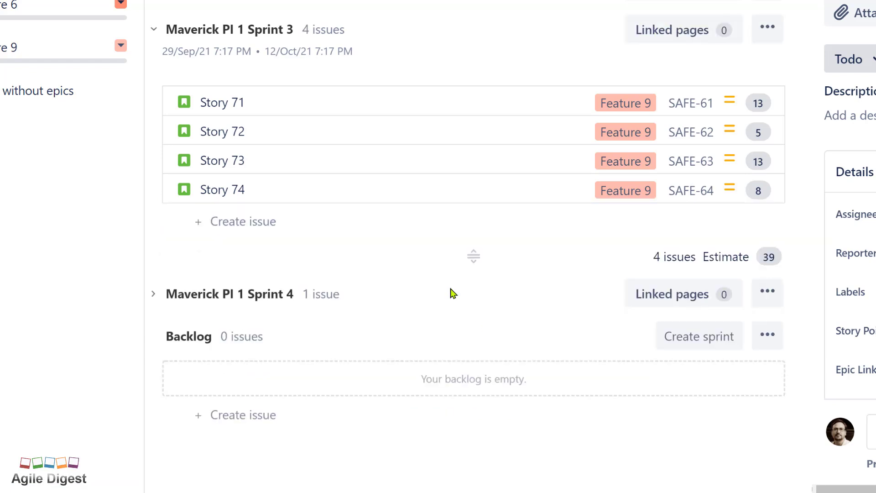
left_click_drag(384, 185, 387, 269)
right_click(387, 269)
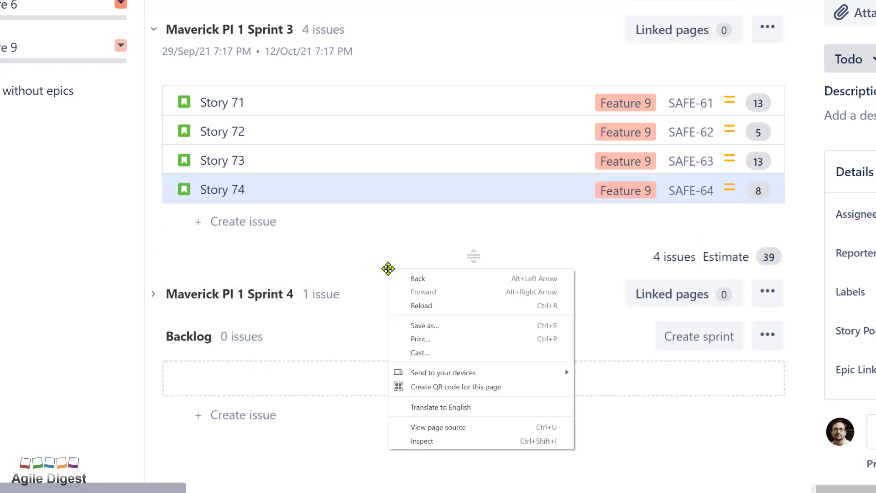
left_click_drag(416, 191, 417, 192)
left_click_drag(417, 298, 416, 307)
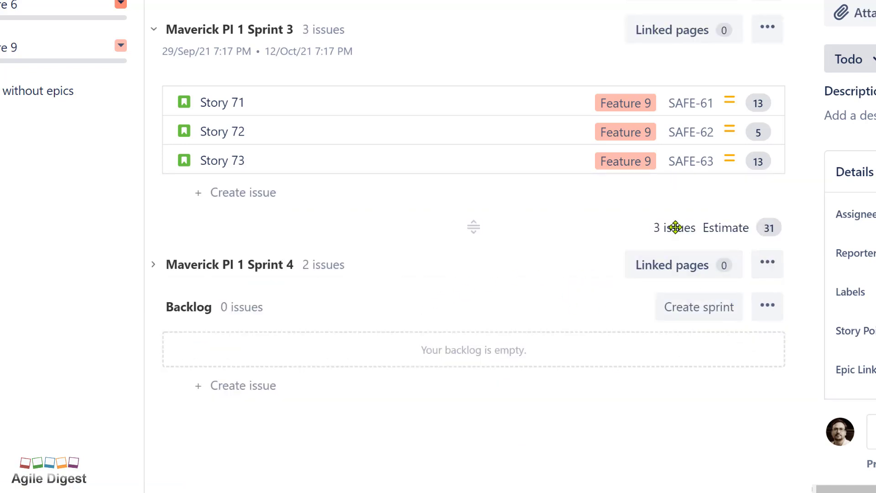
left_click_drag(473, 144, 456, 279)
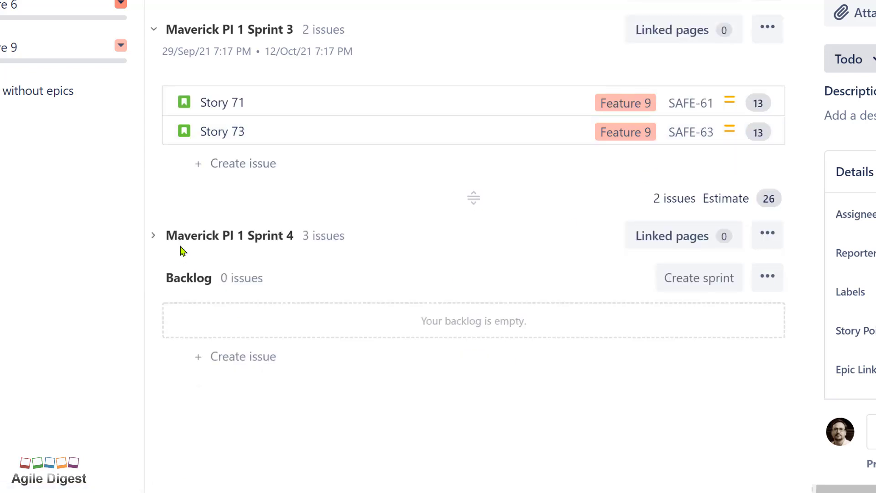
Review Sprint 4's stories, including Story 72's details, then collapse Sprint 4
left_click(155, 237)
scroll(593, 374, "down", 2)
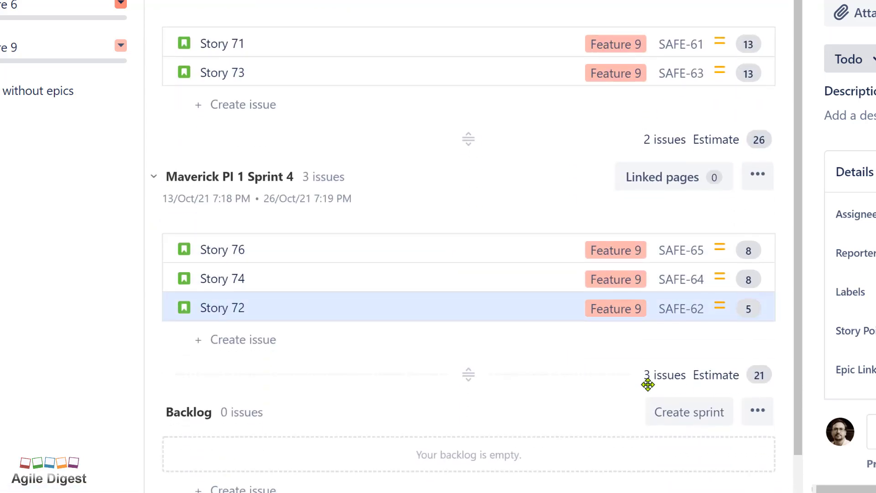
left_click(498, 311)
scroll(497, 308, "up", 2)
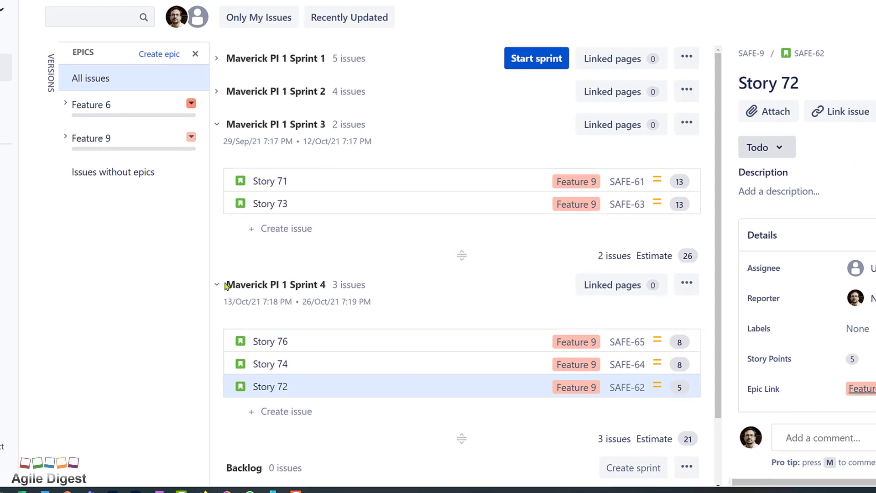
left_click(225, 285)
Collapse the Sprint 3 section and bring up the Maverick board's roadmap
left_click(228, 125)
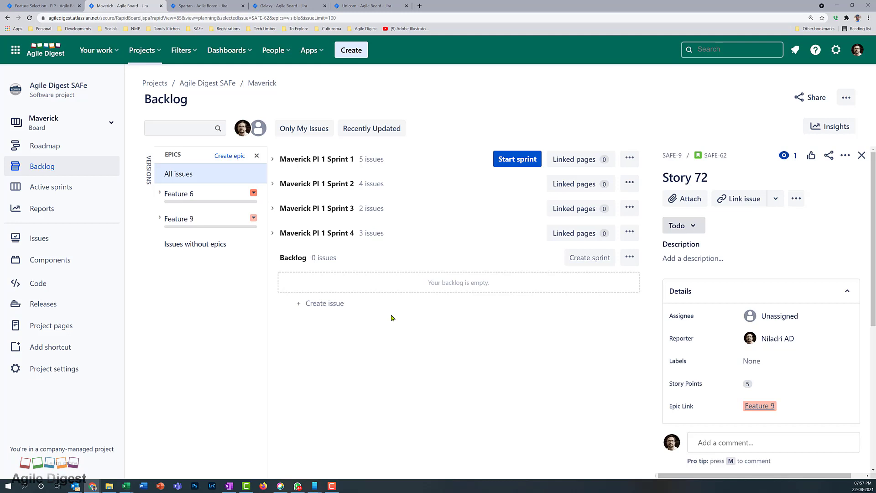
left_click(61, 154)
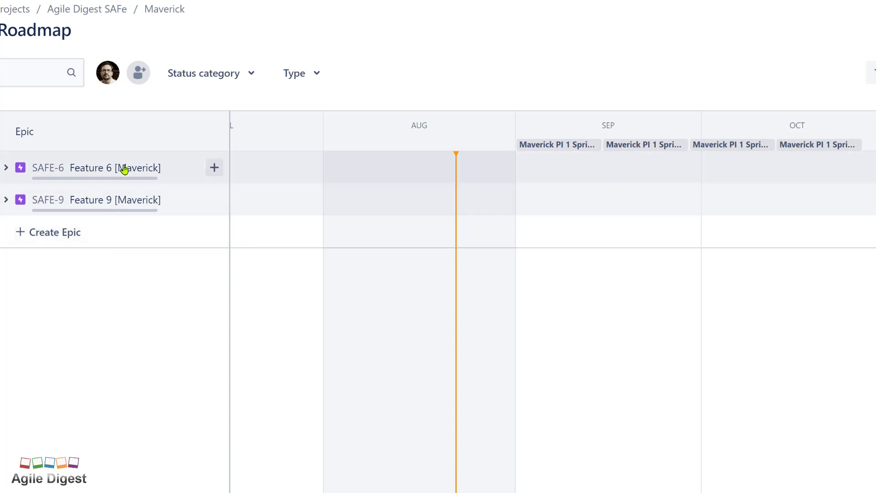
Expand the Feature 6 and 9 epics and schedule Feature 6 for 2021/09/01–2021/09/14
left_click(5, 169)
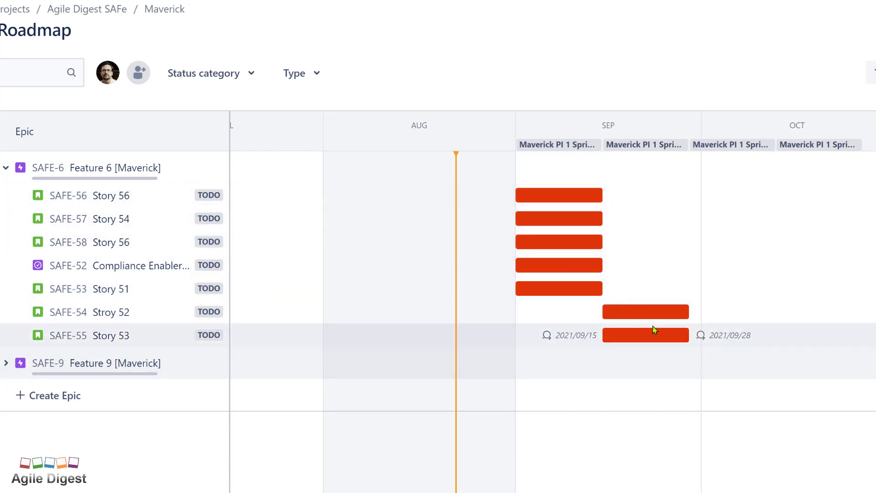
left_click(6, 364)
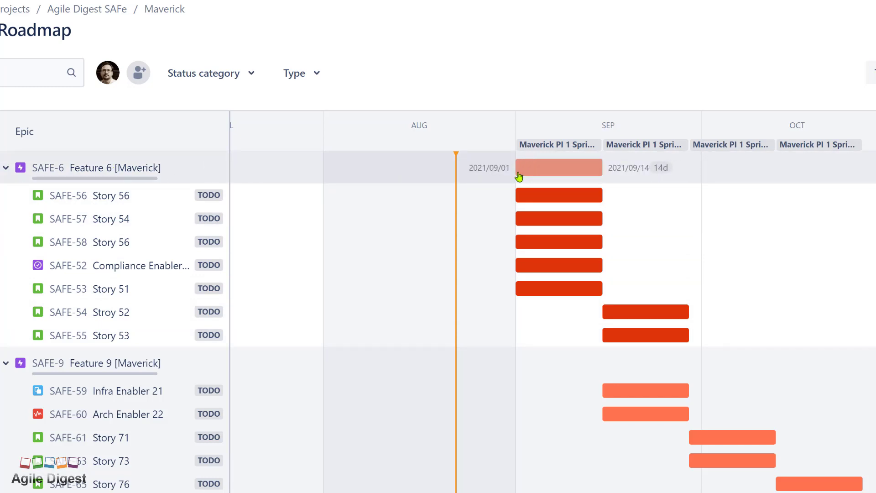
left_click(518, 173)
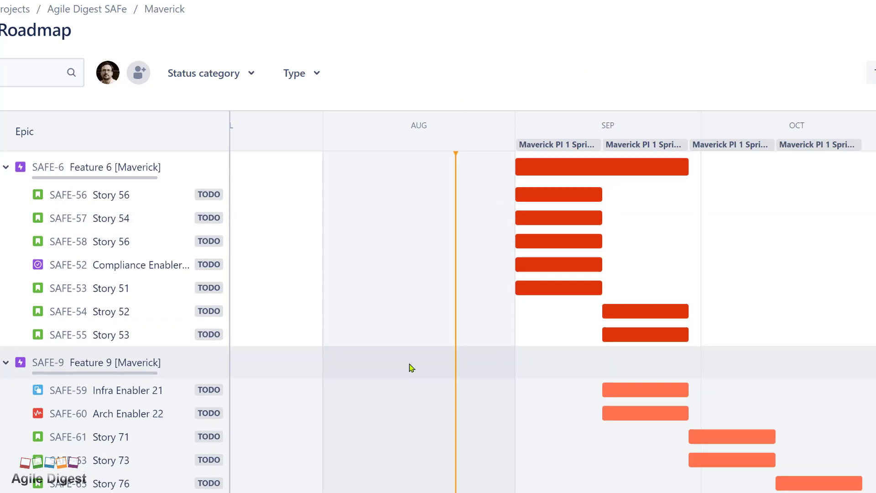
Place a Feature 9 bar on the timeline and extend its end date into October
scroll(412, 368, "down", 1)
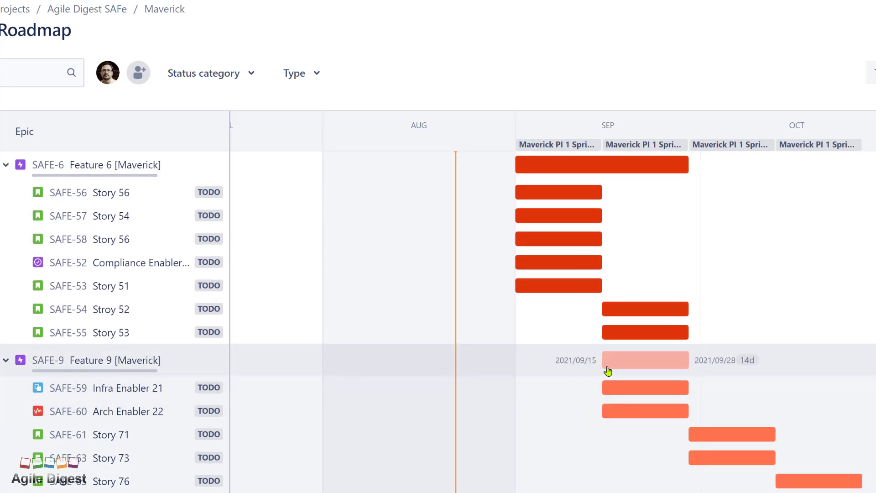
left_click(608, 368)
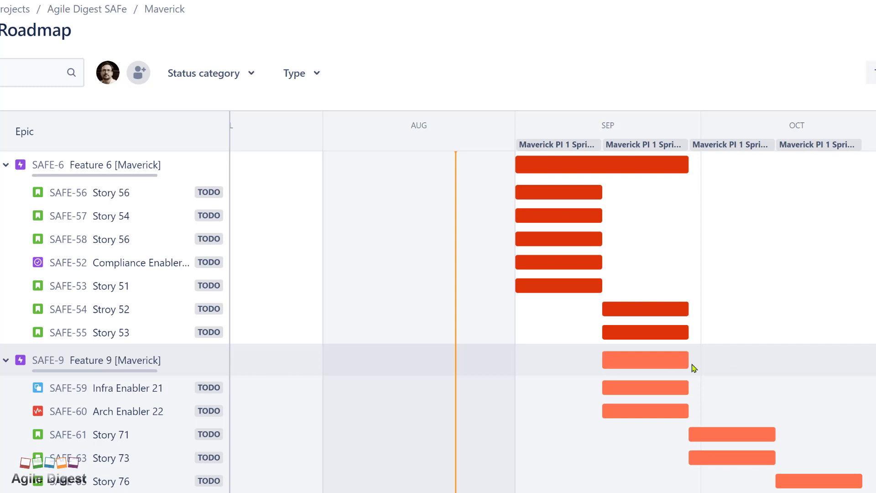
left_click_drag(686, 360, 860, 371)
left_click(523, 52)
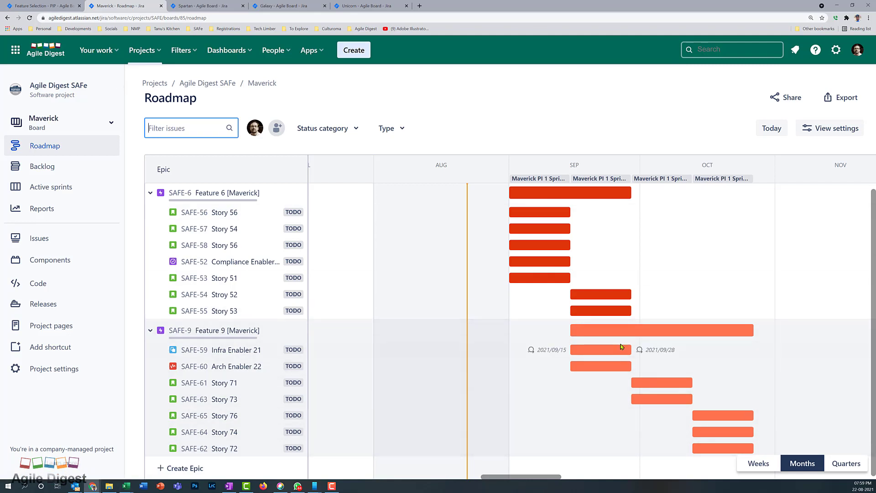
In the Maverick backlog, make Feature 9 yellow and Feature 6 cyan, then return to Roadmap
left_click(51, 168)
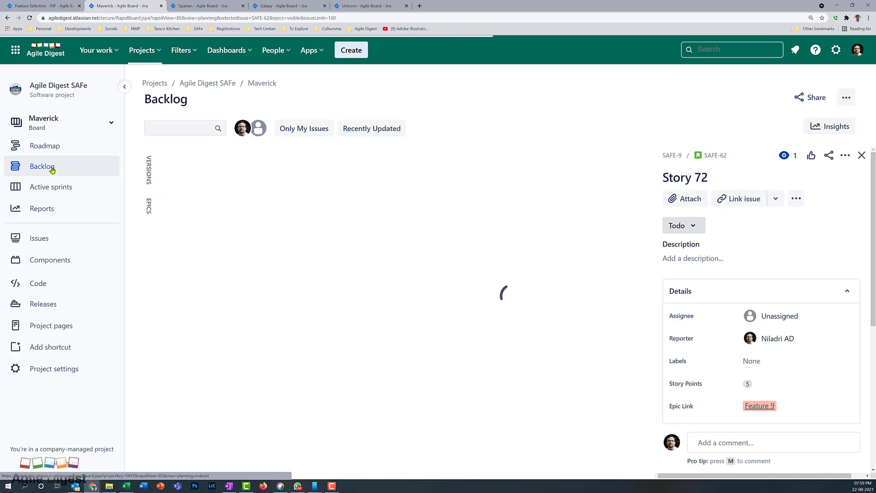
left_click(254, 218)
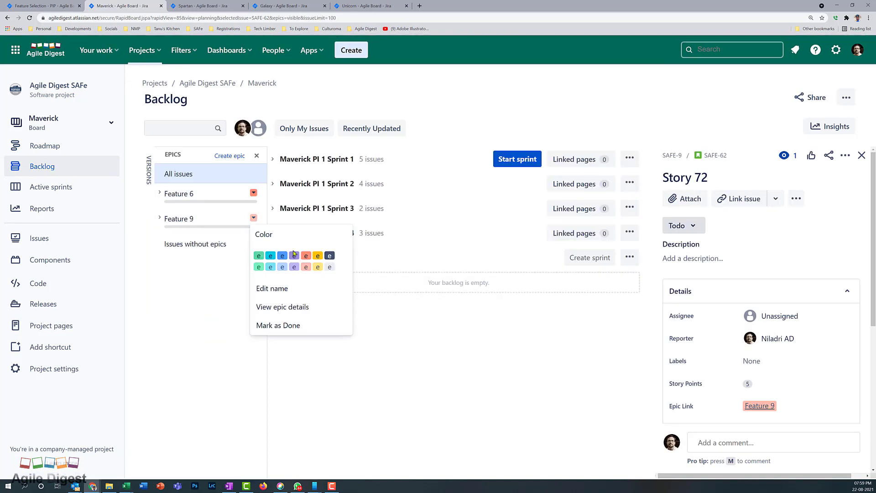
left_click(318, 255)
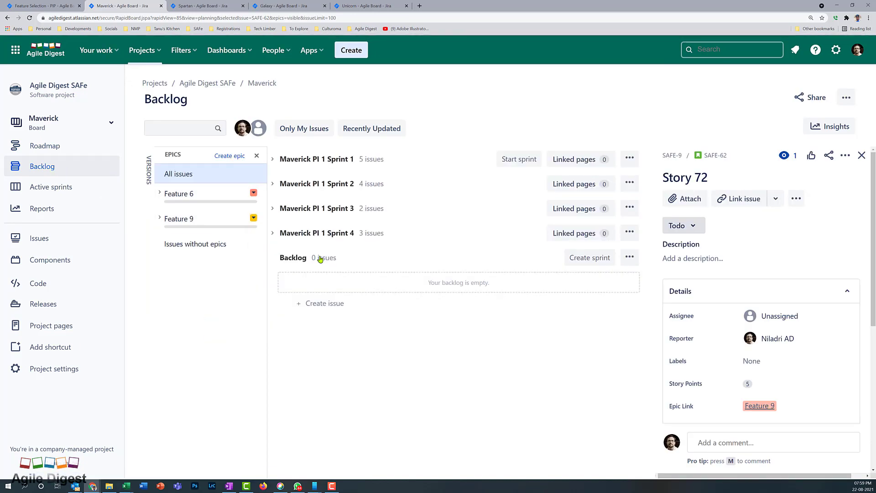
left_click(254, 195)
left_click(270, 231)
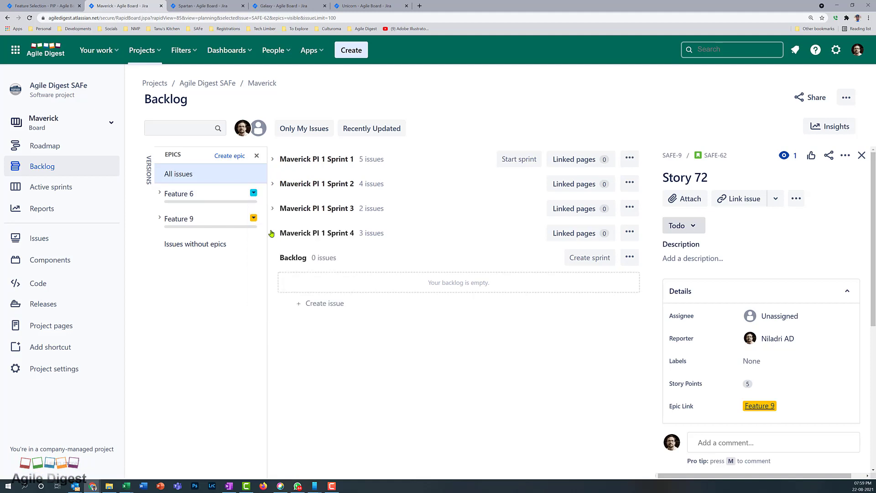
left_click(43, 156)
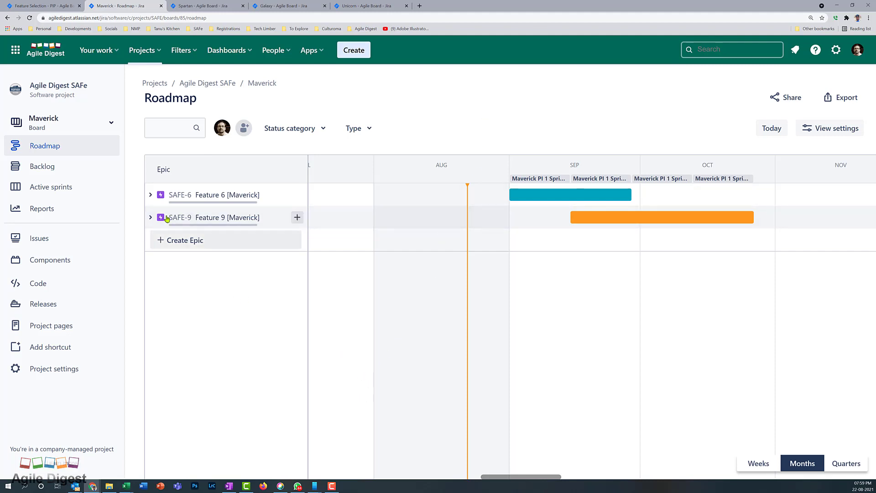
left_click(151, 218)
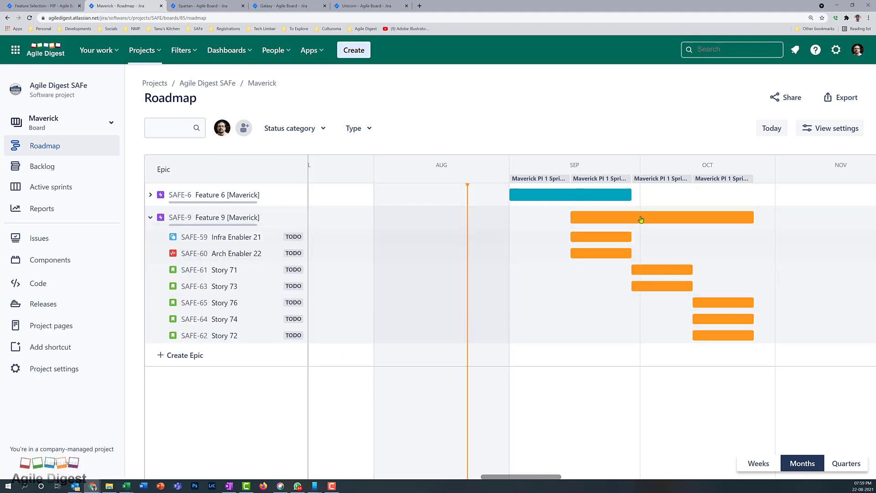
left_click(151, 195)
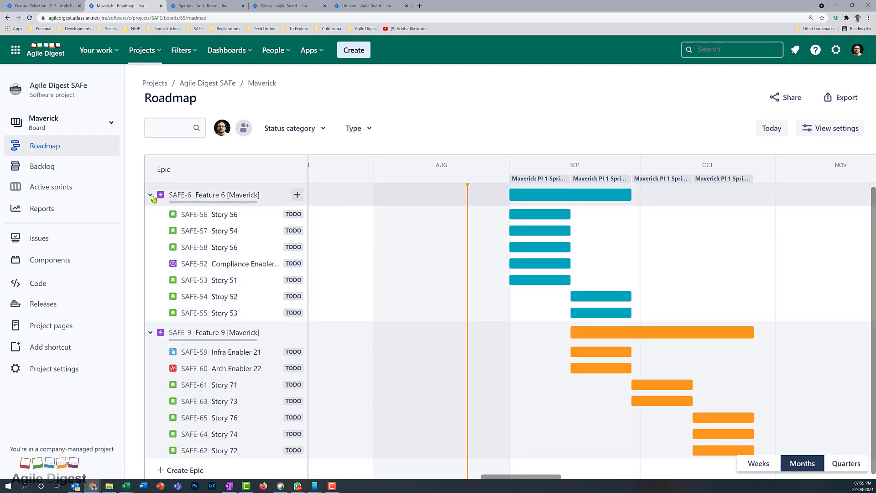
left_click(151, 195)
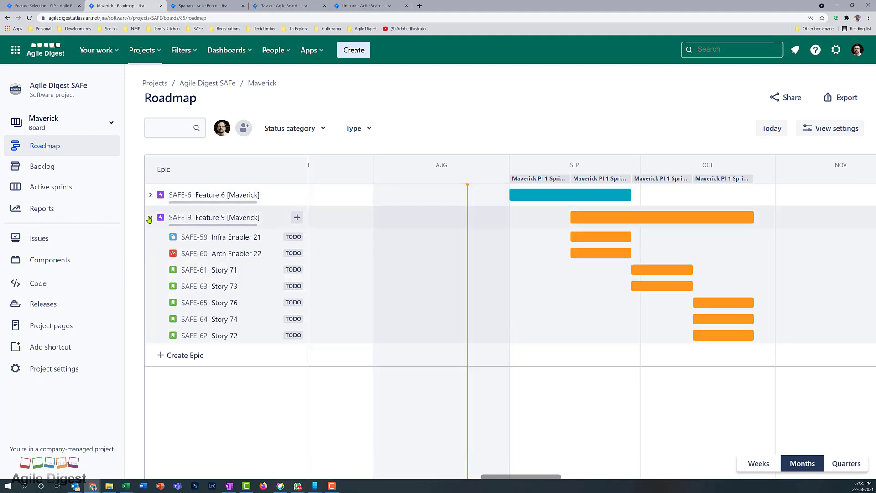
left_click(150, 218)
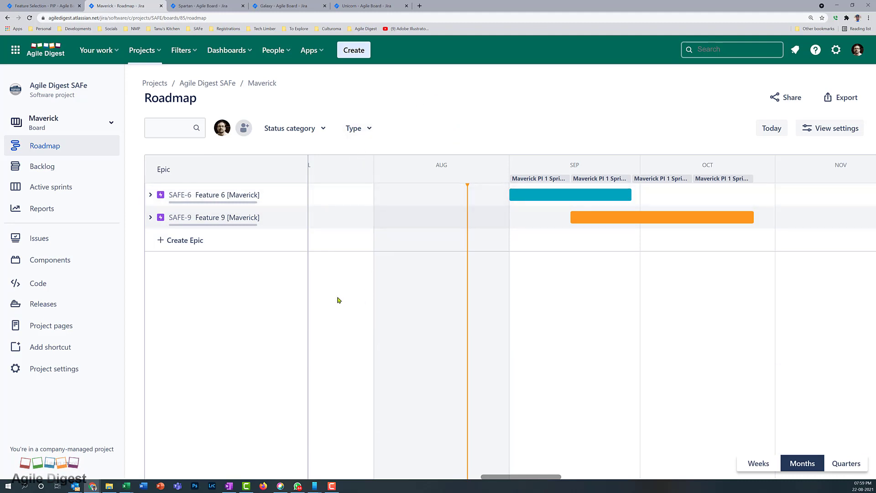
Bulk-set the Spartan backlog's Stories 70 through 106 to 8 story points
left_click(191, 10)
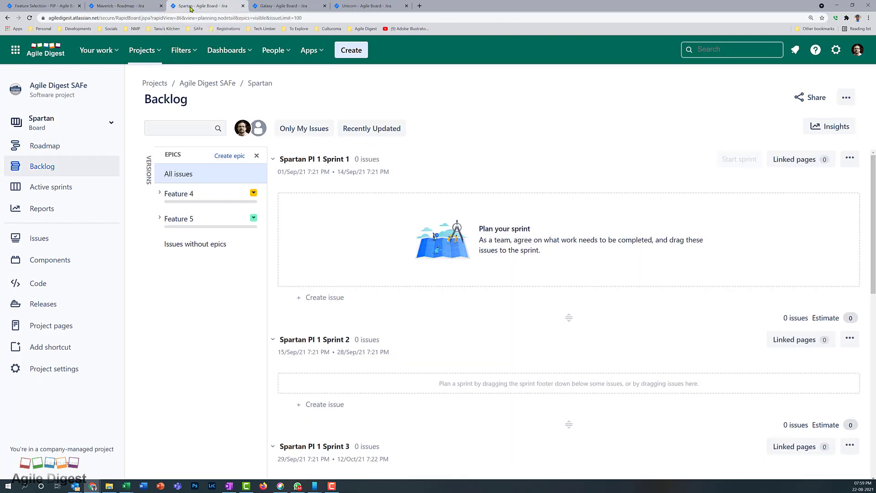
scroll(451, 283, "down", 5)
left_click(455, 280)
left_click(418, 433, "shift")
right_click(417, 434)
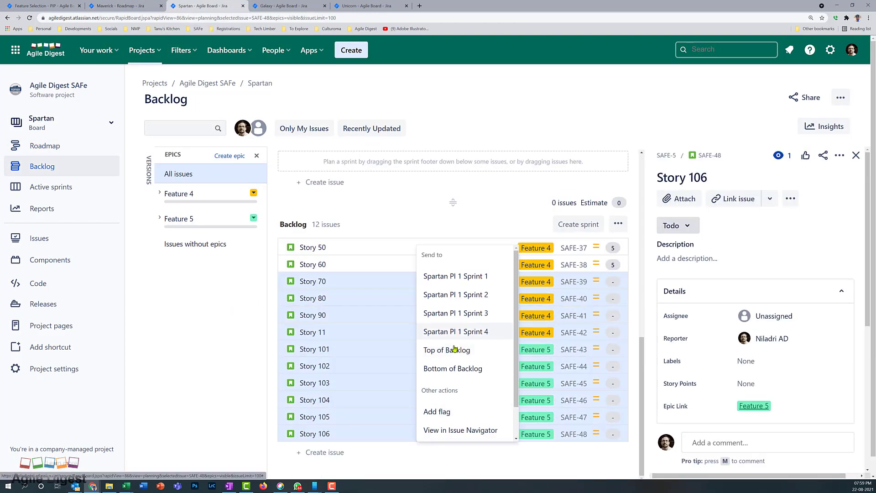
left_click(449, 430)
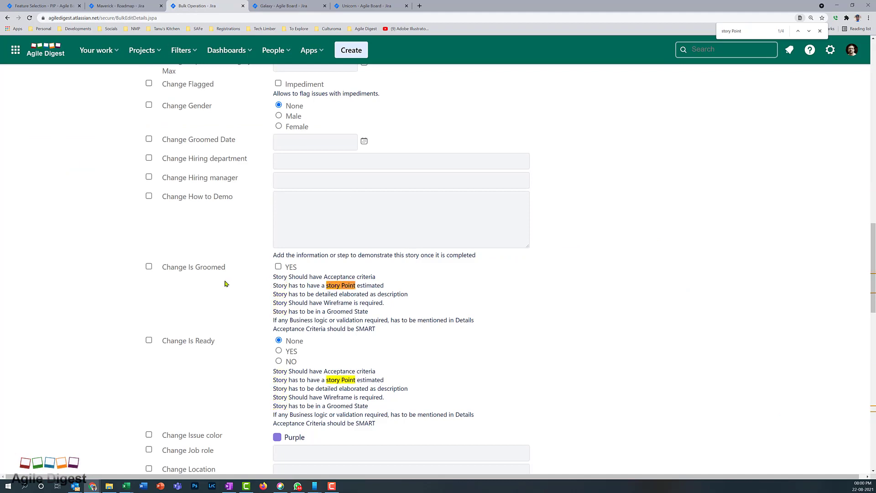
scroll(224, 283, "down", 10)
left_click(319, 315)
type("8")
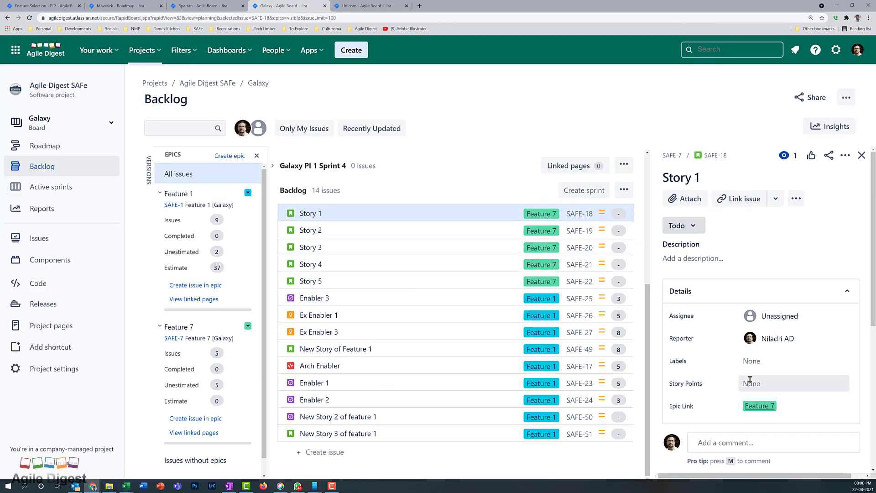
key("j")
Estimate Story 2 and Story 3 at 13 story points each
left_click(753, 384)
type("13")
left_click(502, 247)
left_click(765, 385)
type("13")
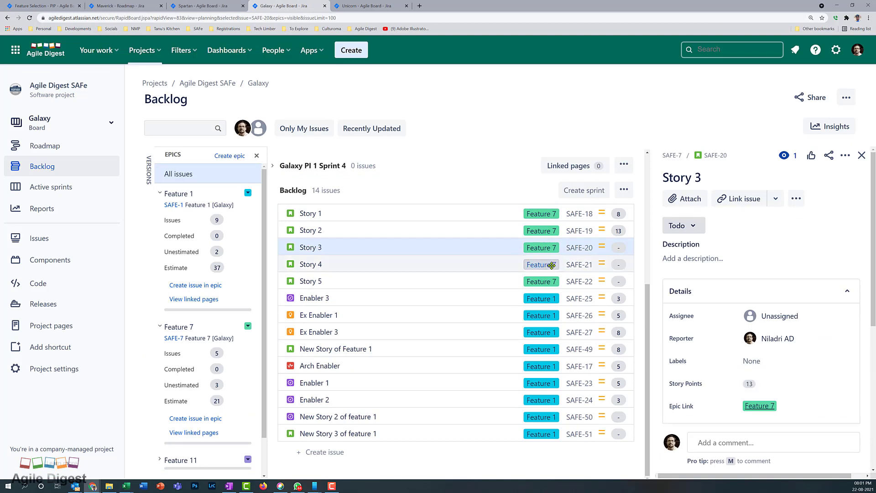
left_click(553, 263)
Estimate Story 5 at 8 points and New Story 2 of feature 1 at 5
left_click(759, 384)
left_click(470, 282)
left_click(757, 385)
type("8")
left_click(608, 399)
left_click(759, 362)
left_click(547, 417)
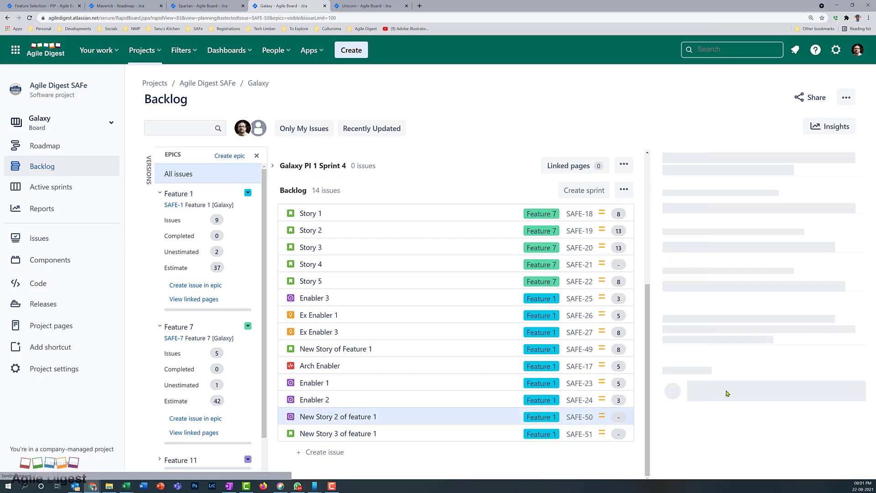
left_click(755, 384)
type("5")
left_click(539, 433)
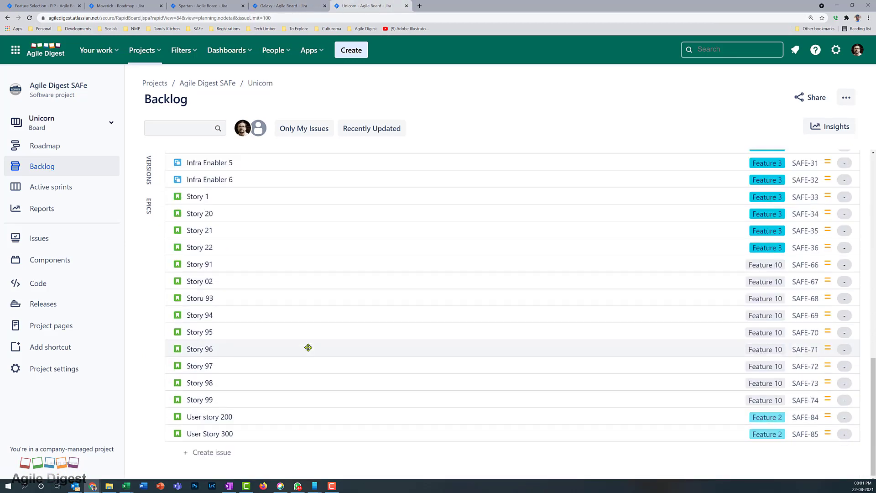
Bulk-edit the Unicorn team's backlog issues to set their story points to 8
left_click(210, 434)
left_click(206, 162, "shift")
right_click(288, 245)
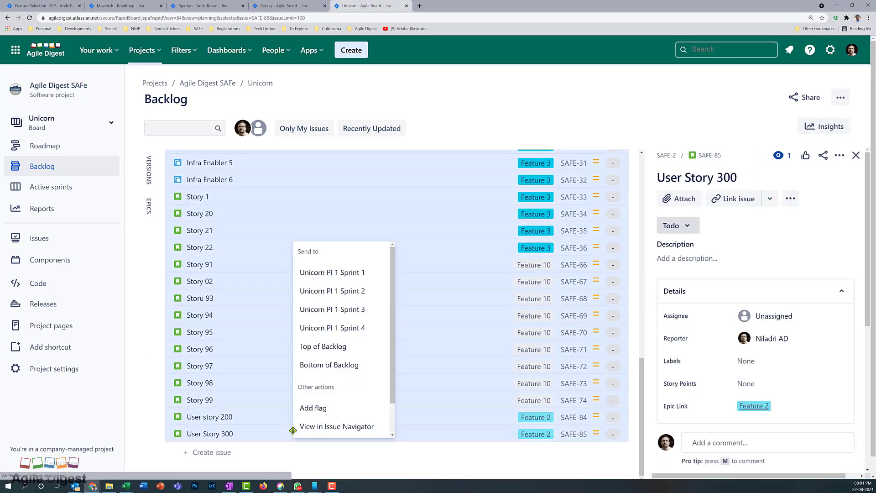
left_click(292, 427)
left_click(149, 141)
left_click(157, 278)
scroll(237, 301, "down", 20)
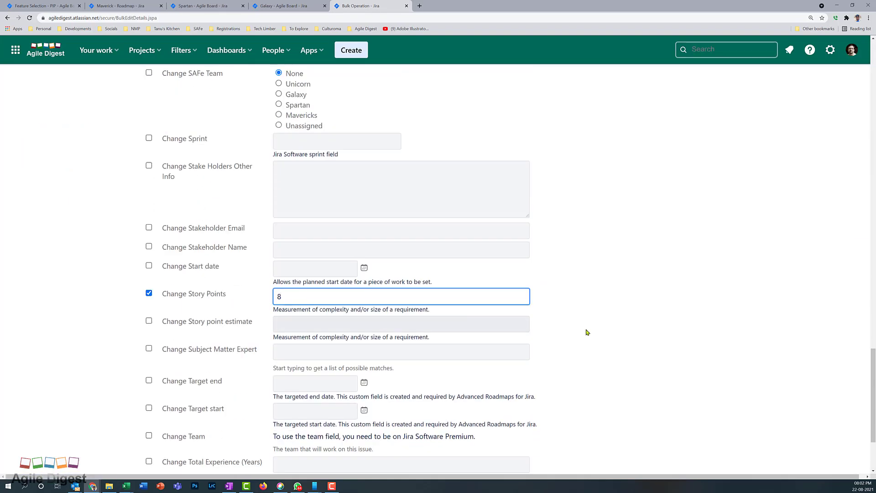
scroll(587, 332, "down", 4)
left_click(158, 411)
left_click(161, 271)
left_click(56, 238)
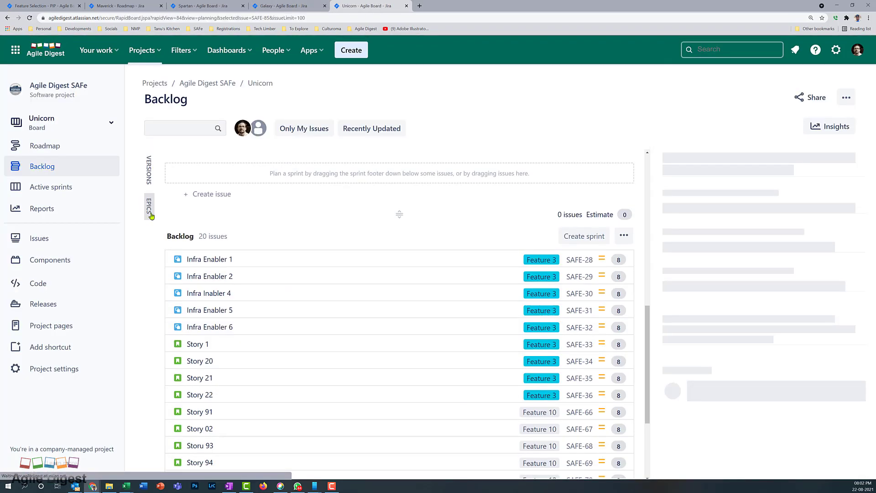
Give two Unicorn epics new colours from the epics list
left_click(152, 216)
left_click(254, 217)
left_click(307, 256)
left_click(254, 243)
left_click(319, 281)
On the Spartan board, colour the Feature 5 epic purple and Feature 4 cyan
left_click(290, 6)
left_click(206, 6)
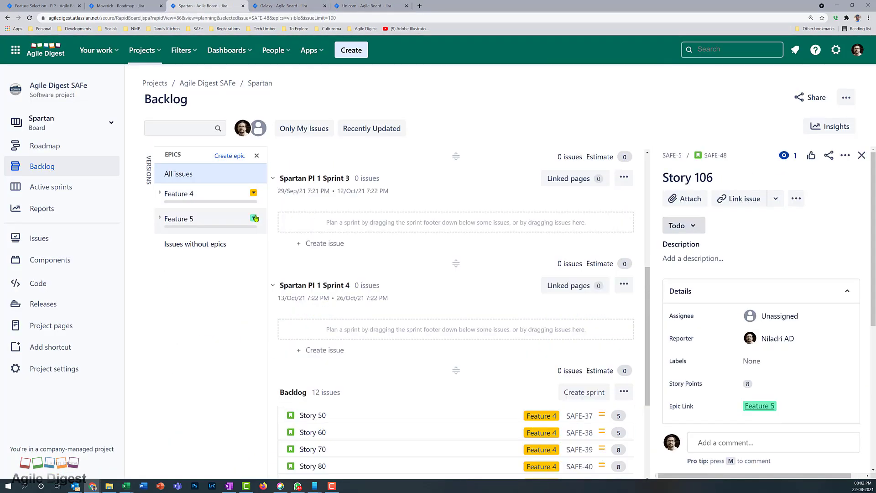
left_click(255, 218)
left_click(287, 267)
scroll(286, 270, "down", 2)
left_click(254, 193)
left_click(271, 242)
scroll(451, 322, "up", 8)
Extend Spartan PI 1 Sprint 1 over the first four backlog stories
left_click(272, 266)
left_click(272, 291)
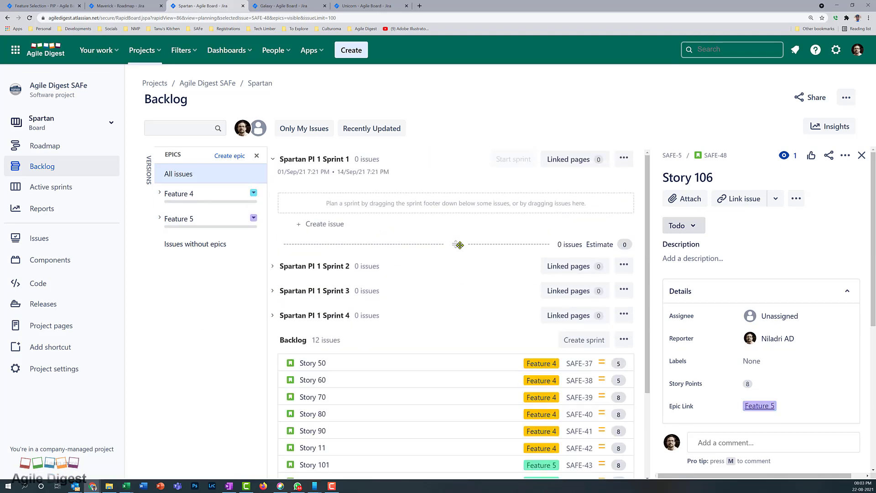
left_click_drag(459, 245, 459, 382)
left_click(324, 224)
left_click(426, 113)
left_click_drag(457, 245, 458, 255)
key("F5")
left_click_drag(456, 317, 447, 452)
Extend Spartan PI 1 Sprint 2 down to Story 102 and expand Sprint 3
scroll(448, 365, "up", 2)
left_click(272, 159)
left_click(272, 184)
left_click_drag(454, 268, 456, 428)
left_click(273, 323)
scroll(456, 346, "down", 2)
left_click(273, 387)
scroll(456, 388, "up", 4)
On the Galaxy board, pull backlog issues into Galaxy PI 1 Sprint 1 and reload
left_click(284, 6)
left_click_drag(456, 244, 463, 391)
key("F5")
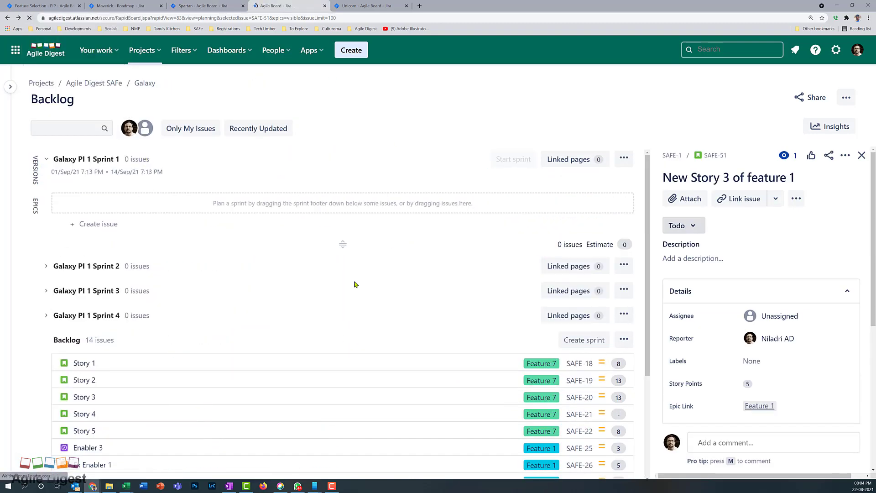
Extend Galaxy PI 1 Sprints 1–4 over two, four, the next, and three backlog issues respectively
left_click_drag(398, 243, 397, 385)
left_click(159, 159)
left_click(160, 183)
left_click_drag(393, 268, 393, 420)
left_click(158, 183)
left_click(159, 208)
left_click_drag(388, 293, 388, 419)
left_click(159, 208)
left_click(159, 233)
left_click_drag(396, 317, 403, 402)
Estimate Stories 151, 153 and 154 at 5 story points each
scroll(403, 342, "down", 3)
left_click(403, 298)
scroll(794, 315, "down", 4)
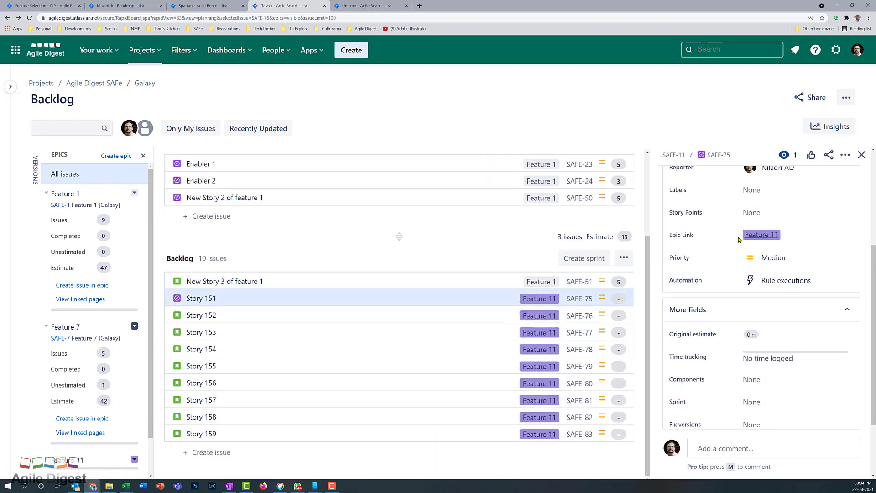
left_click(751, 213)
type("5")
key("Return")
left_click(384, 314)
left_click(442, 332)
left_click(751, 382)
type("5")
key("Return")
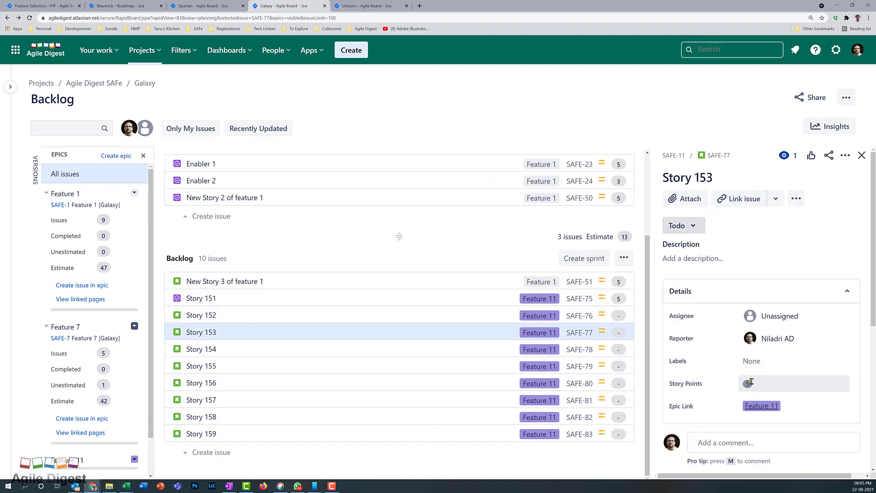
left_click(456, 349)
left_click(752, 383)
type("5")
key("Return")
Estimate Stories 152, 155, 158 and 159 at 5 points and Story 156 at 13, moving Story 155 above 154
left_click(479, 314)
left_click(751, 362)
type("5")
left_click_drag(493, 367, 494, 357)
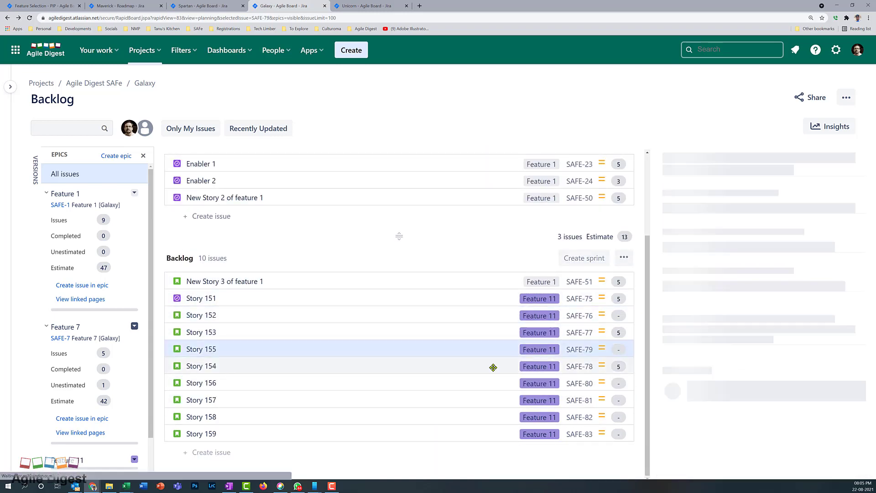
left_click(751, 384)
type("5")
key("Return")
left_click(401, 383)
left_click(752, 383)
type("13")
key("Return")
left_click(453, 402)
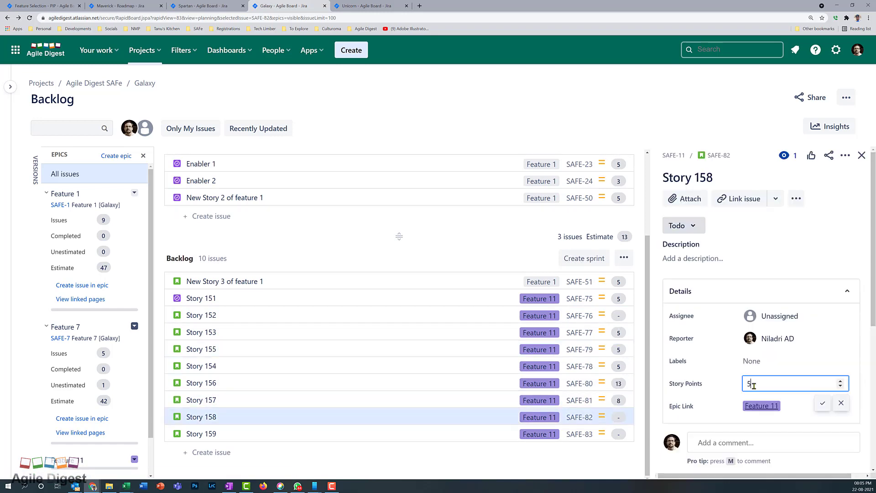
key("Return")
left_click(438, 433)
left_click(752, 383)
type("5")
key("Return")
Re-expand Galaxy PI 1 Sprints 1–3 and move Story 5 out of Sprint 1
left_click(160, 159)
left_click(159, 159)
left_click(159, 329)
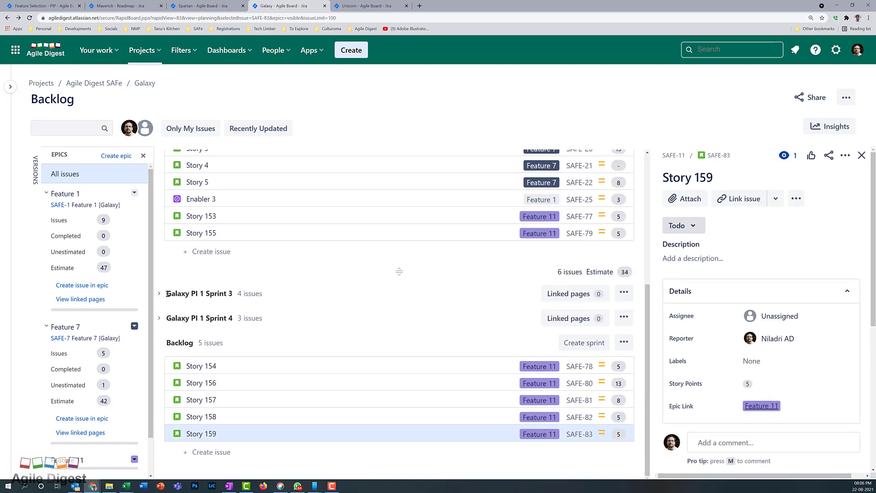
left_click(160, 294)
scroll(393, 319, "down", 2)
left_click_drag(398, 322, 404, 424)
scroll(308, 357, "up", 5)
scroll(366, 317, "up", 8)
scroll(401, 365, "down", 6)
scroll(401, 409, "down", 2)
scroll(405, 419, "up", 8)
On the Unicorn board, pull four backlog issues into Unicorn PI 1 Sprint 2
left_click(366, 6)
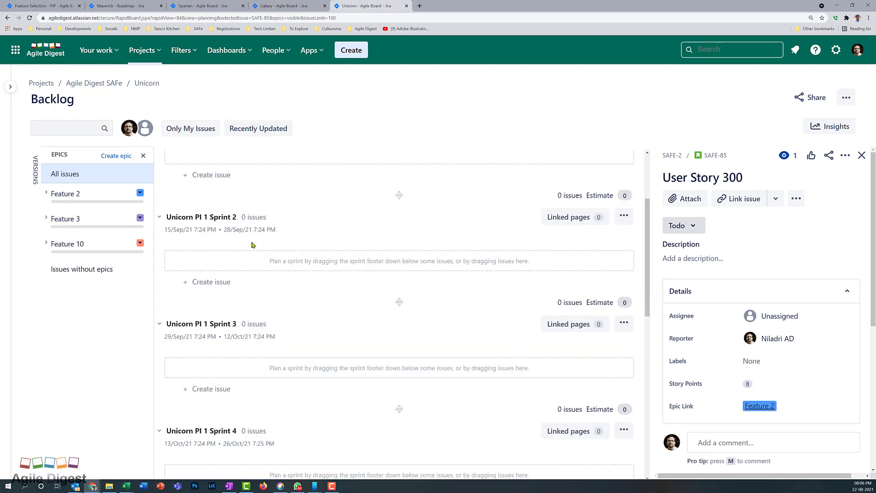
left_click(159, 159)
left_click(159, 184)
left_click(159, 209)
left_click(159, 233)
left_click(159, 159)
left_click_drag(398, 166, 388, 332)
Fill Unicorn PI 1 Sprint 3 with Story 91 and Story 02, and Sprint 4 with Feature 10 stories, rebalancing between sprints
left_click(159, 295)
left_click(158, 312)
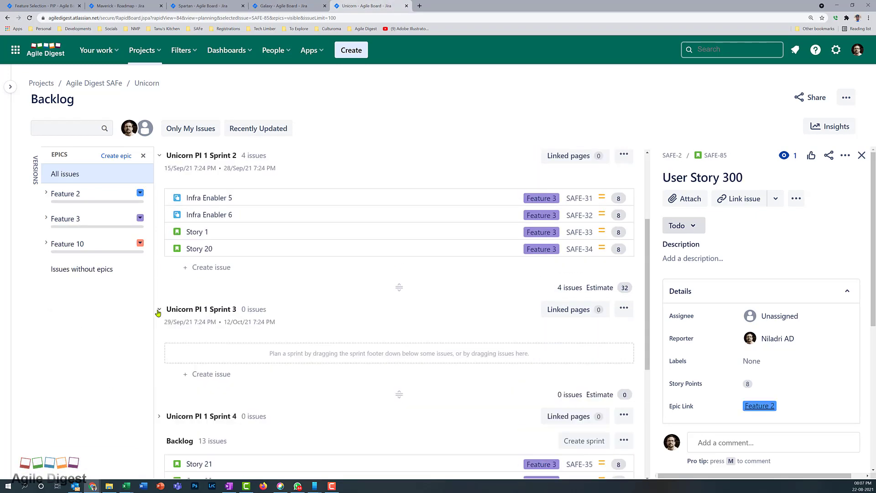
left_click(159, 416)
scroll(397, 365, "down", 5)
left_click_drag(399, 212, 405, 426)
left_click_drag(400, 273, 397, 404)
left_click(327, 400, "shift")
scroll(376, 393, "up", 4)
left_click_drag(400, 188, 396, 282)
left_click_drag(399, 341, 387, 431)
Review the Unicorn sprint allocation by scrolling the backlog, with one more sprint footer adjustment
scroll(396, 333, "up", 4)
left_click_drag(399, 236, 401, 326)
scroll(401, 352, "down", 1)
scroll(429, 307, "up", 5)
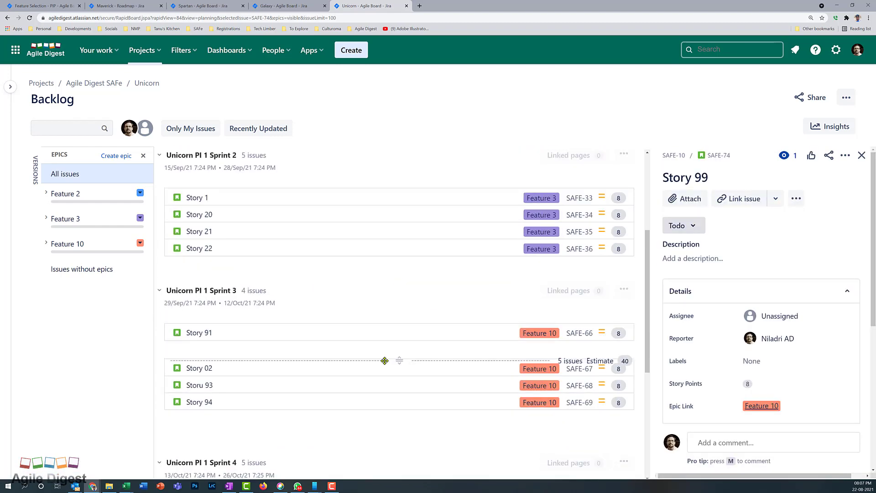
scroll(429, 307, "down", 5)
scroll(429, 307, "up", 8)
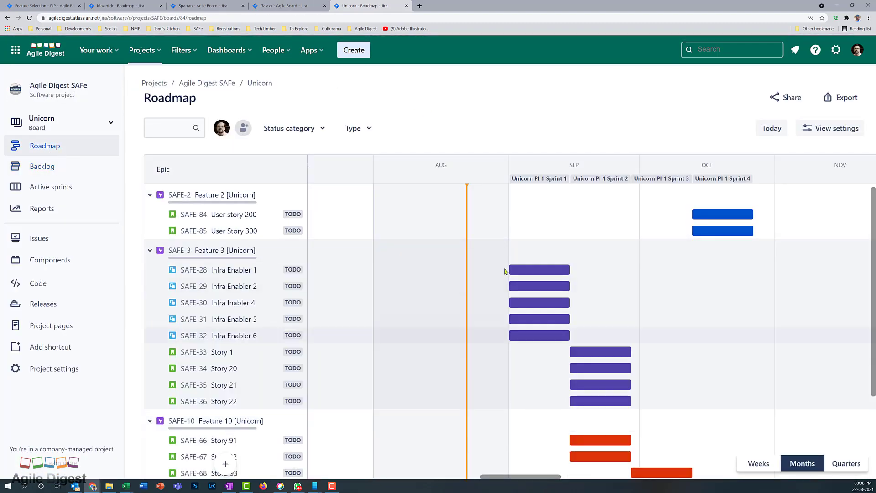
scroll(577, 301, "down", 5)
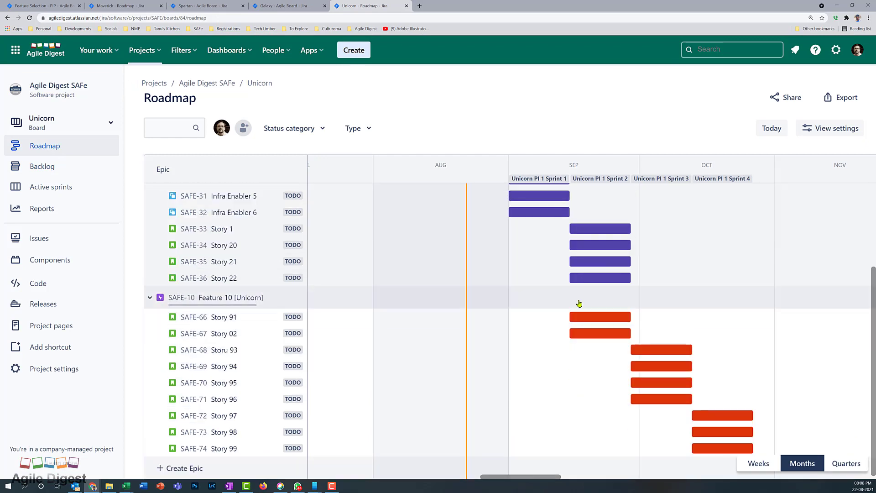
scroll(534, 351, "up", 5)
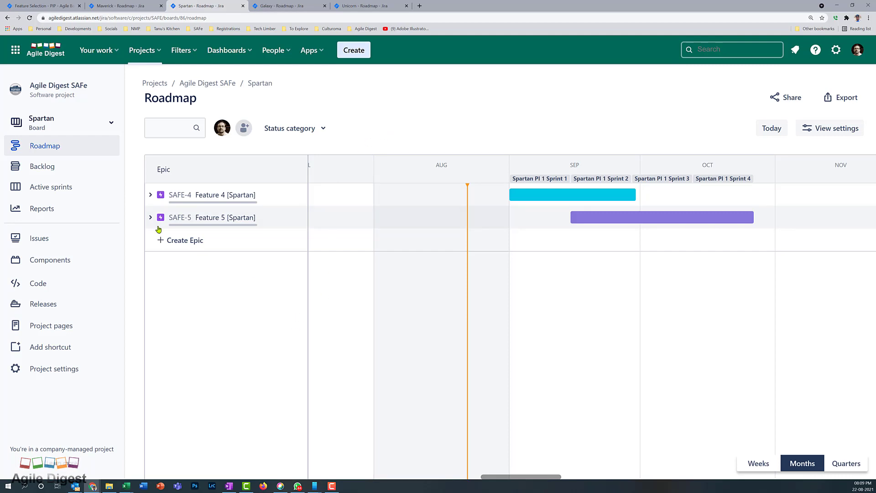
Check the Spartan backlog, showing the stories in Spartan PI 1 Sprint 1
left_click(46, 172)
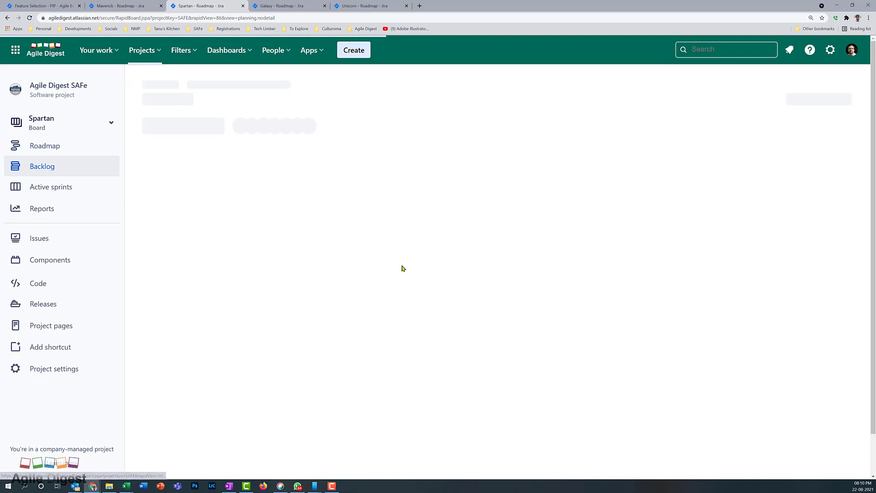
scroll(404, 255, "down", 2)
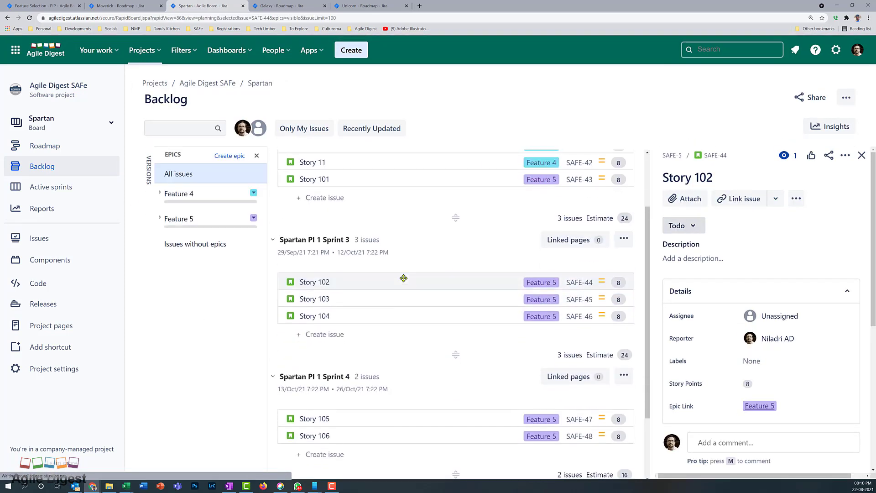
scroll(404, 256, "up", 2)
left_click(272, 159)
scroll(368, 250, "down", 6)
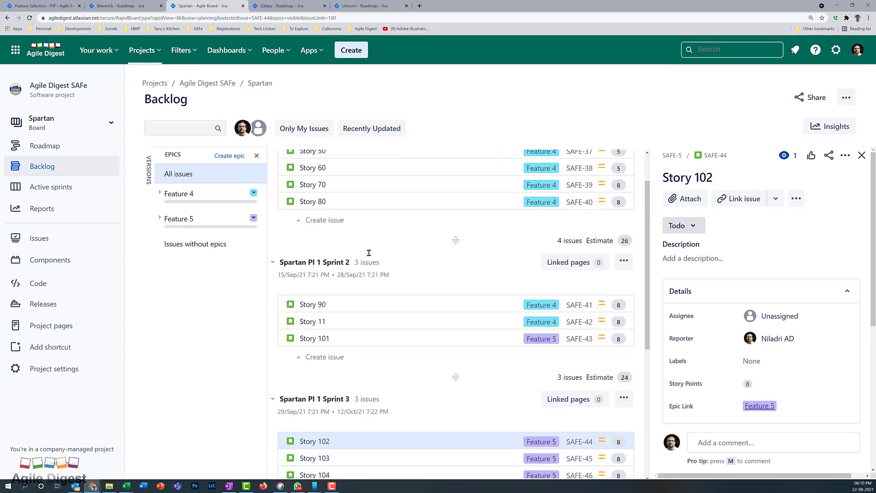
scroll(368, 231, "up", 5)
scroll(370, 287, "up", 1)
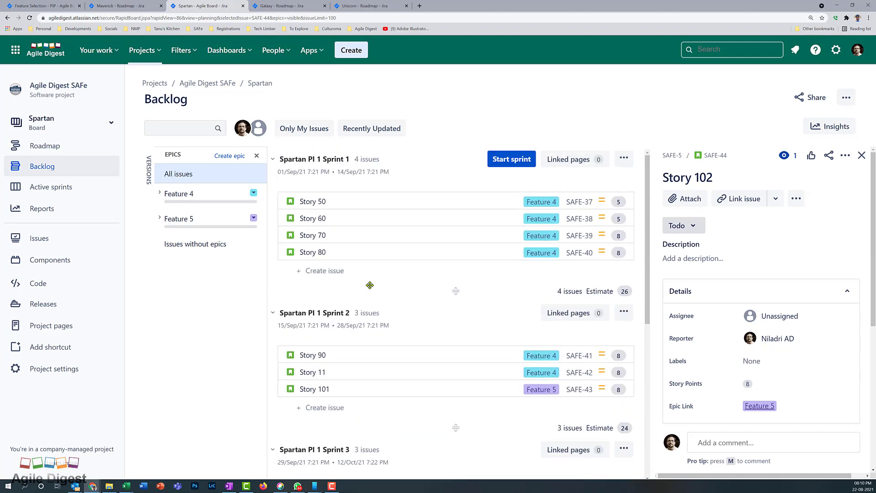
scroll(370, 288, "down", 1)
scroll(370, 285, "up", 1)
Back on the Spartan roadmap, expand Feature 4 and Feature 5 to show their stories
left_click(76, 151)
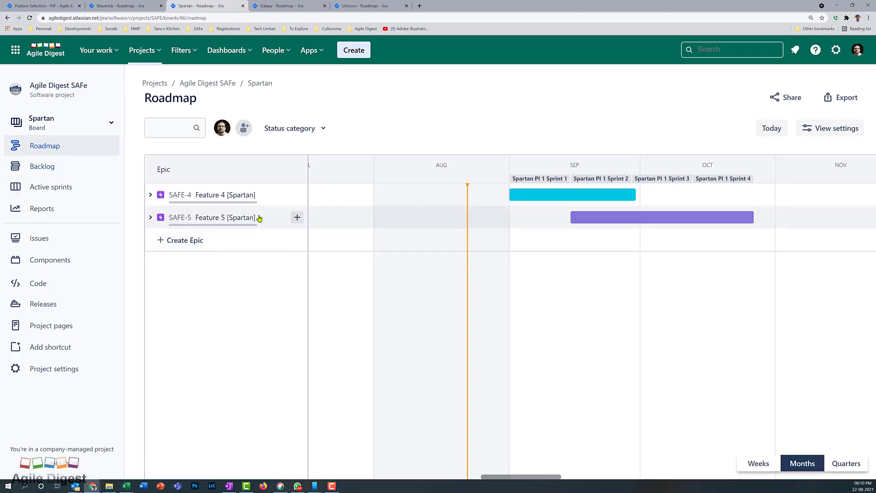
left_click(151, 195)
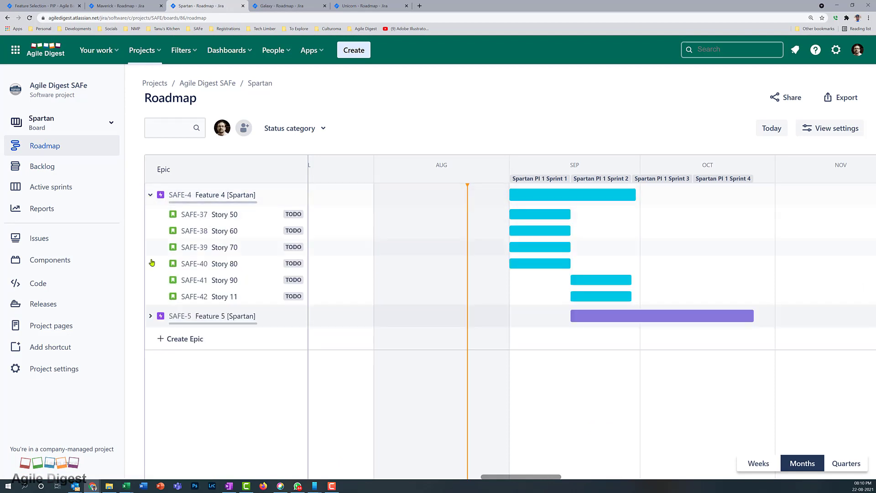
left_click(151, 316)
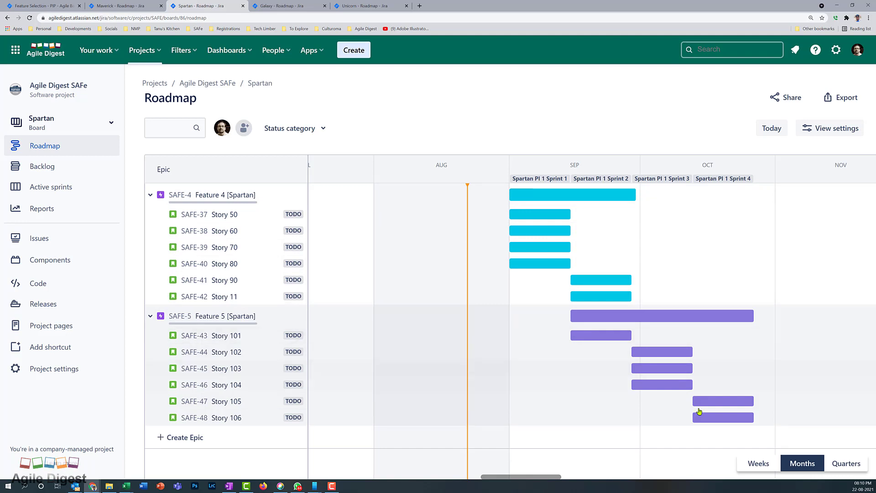
Expand and collapse Feature 1 on the Galaxy roadmap to check its stories
left_click(290, 6)
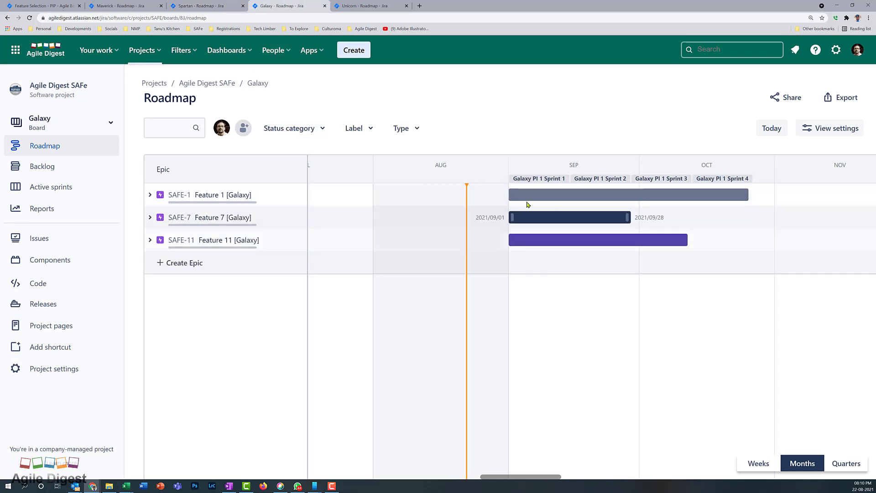
left_click(150, 195)
left_click(150, 195)
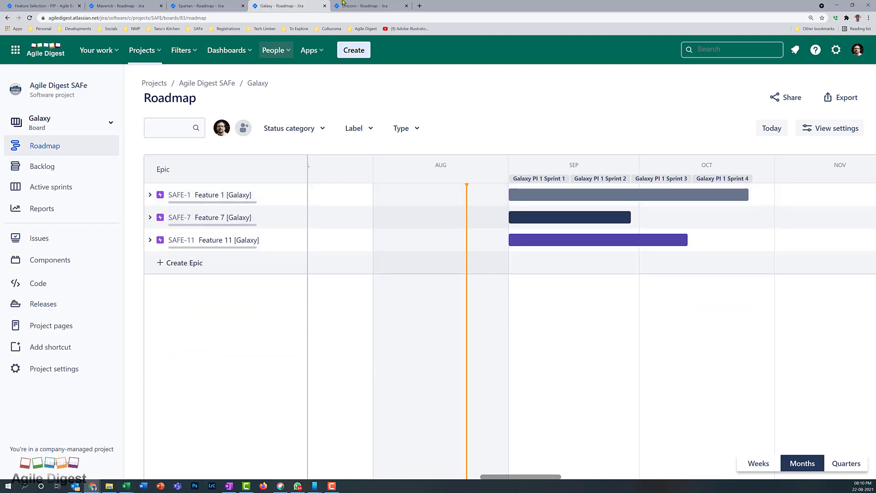
Check Features 2, 3 and 10 on the Unicorn roadmap, then list boards from Maverick's roadmap
left_click(367, 5)
left_click(150, 195)
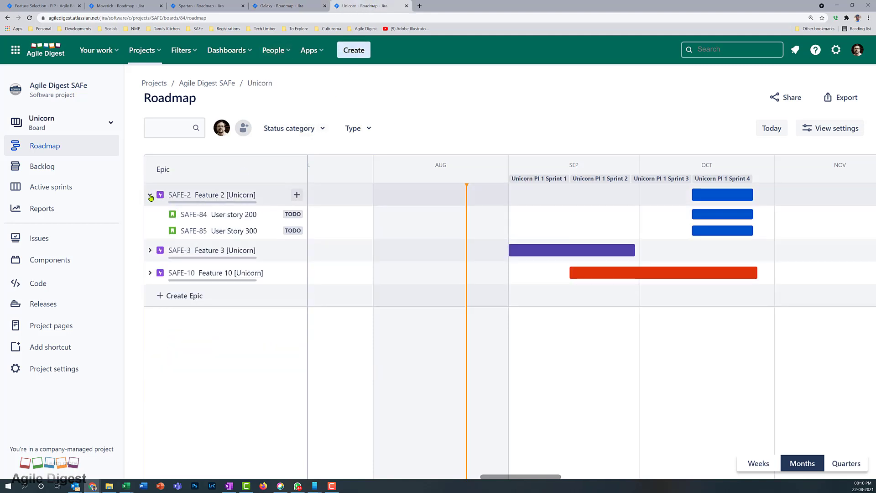
left_click(150, 195)
left_click(150, 219)
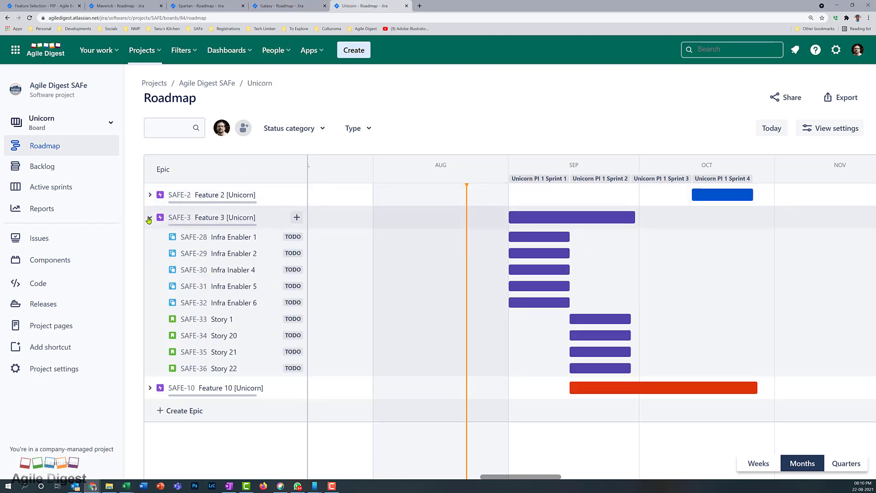
left_click(149, 218)
left_click(150, 241)
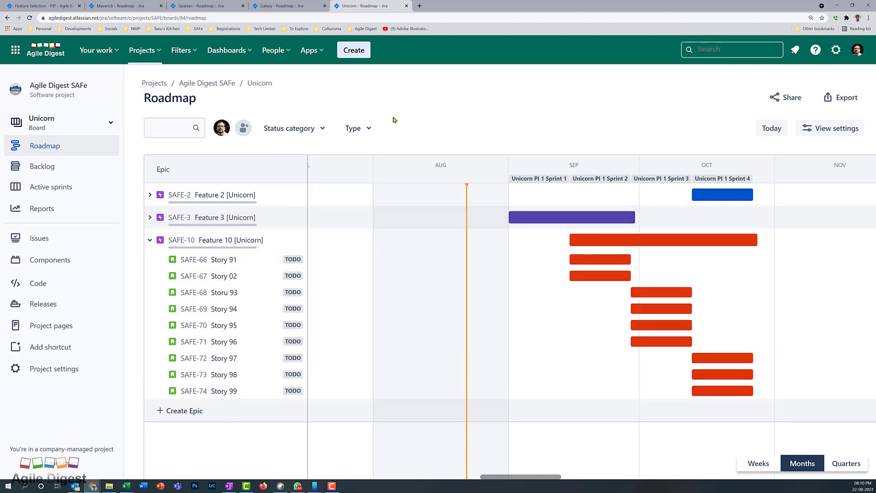
left_click(124, 9)
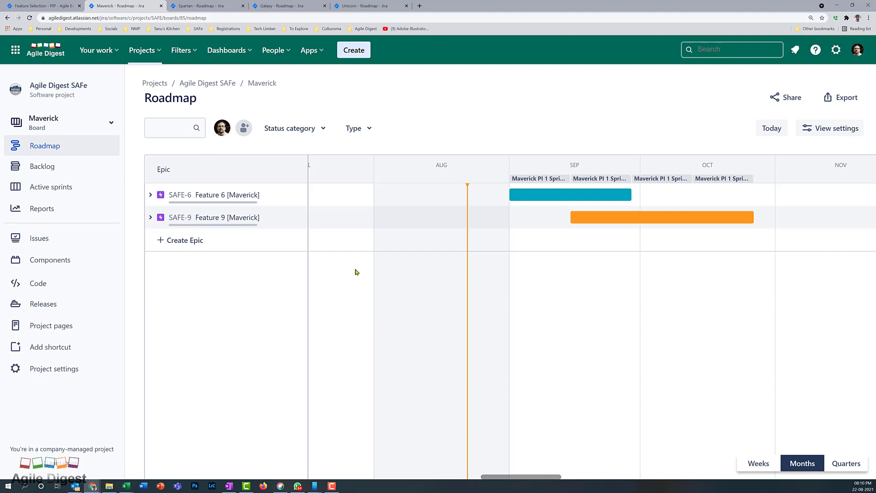
left_click(76, 130)
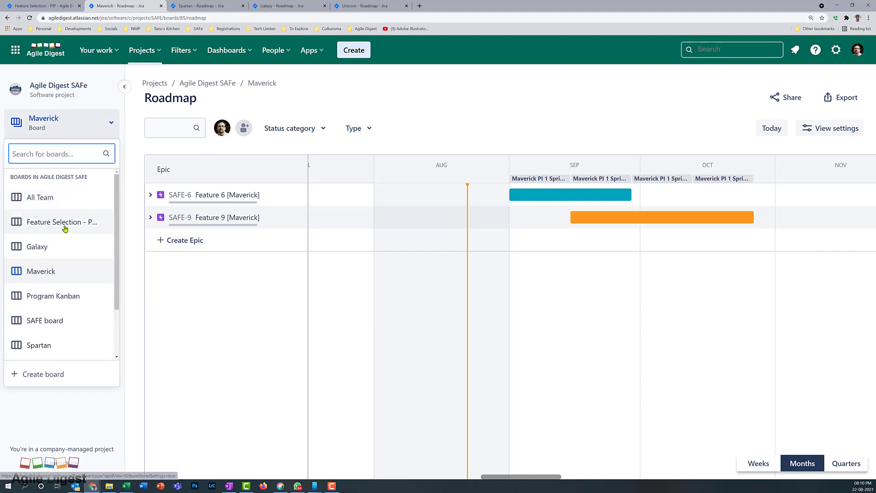
Go to the Feature Selection - PIP board's roadmap and briefly expand Feature 1's child issues
left_click(67, 224)
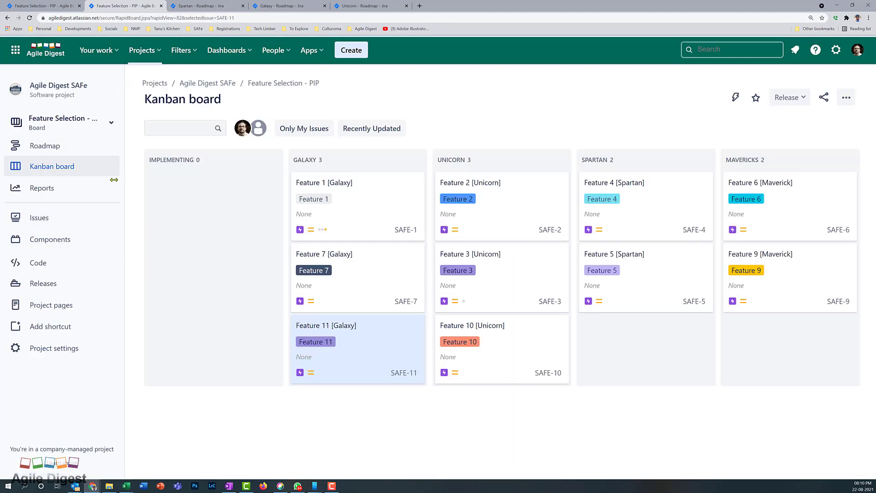
left_click(61, 150)
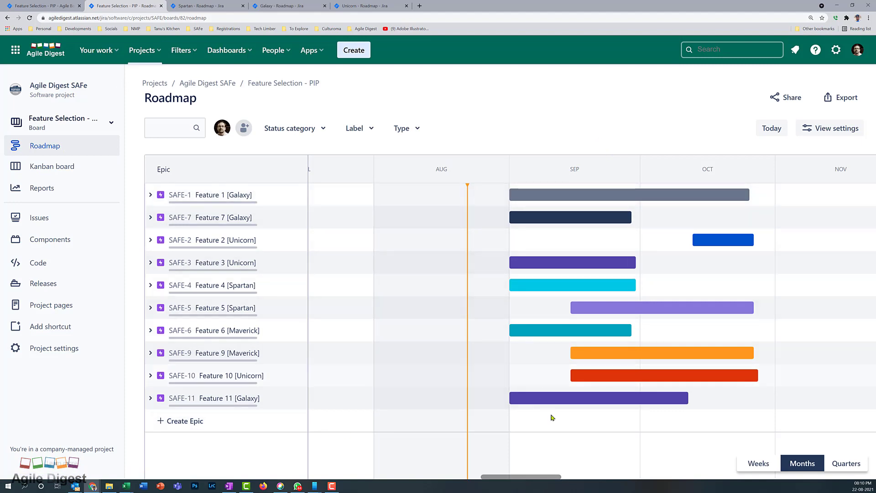
left_click(151, 195)
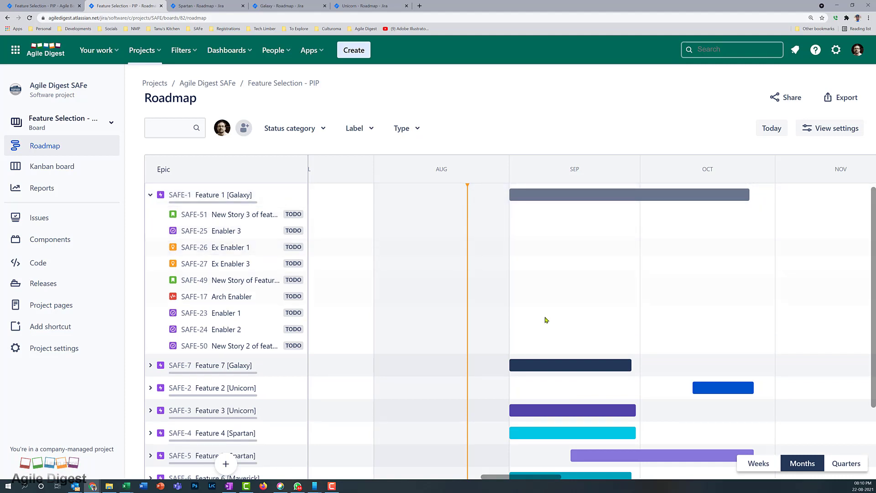
left_click(151, 196)
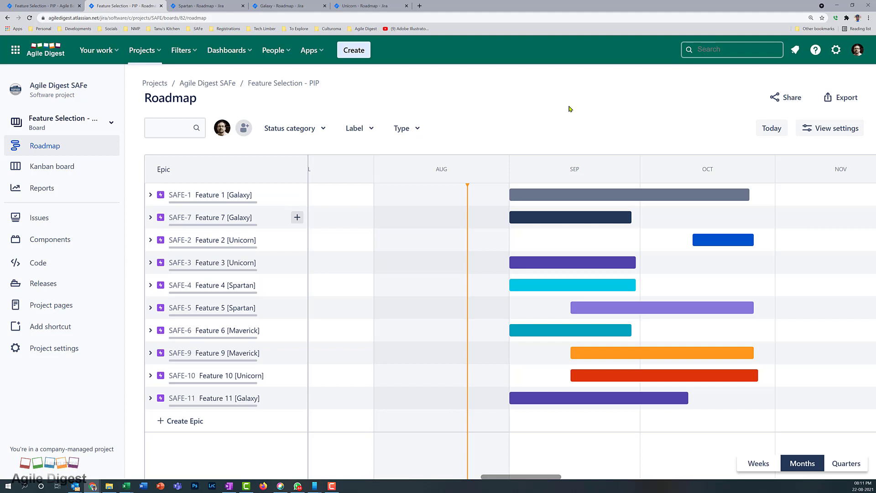
Draw dependency links from Feature 1 to Feature 3 and between Feature 2 and Feature 4
mouse_move(710, 200)
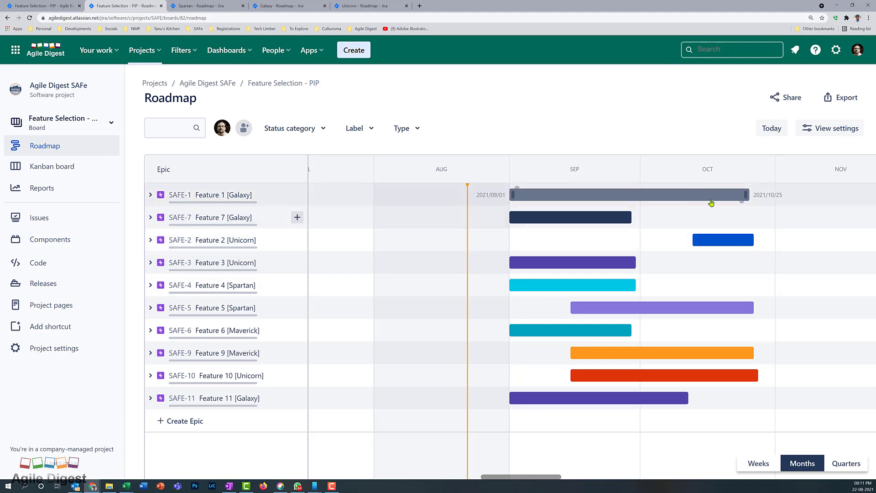
left_click_drag(741, 207, 625, 262)
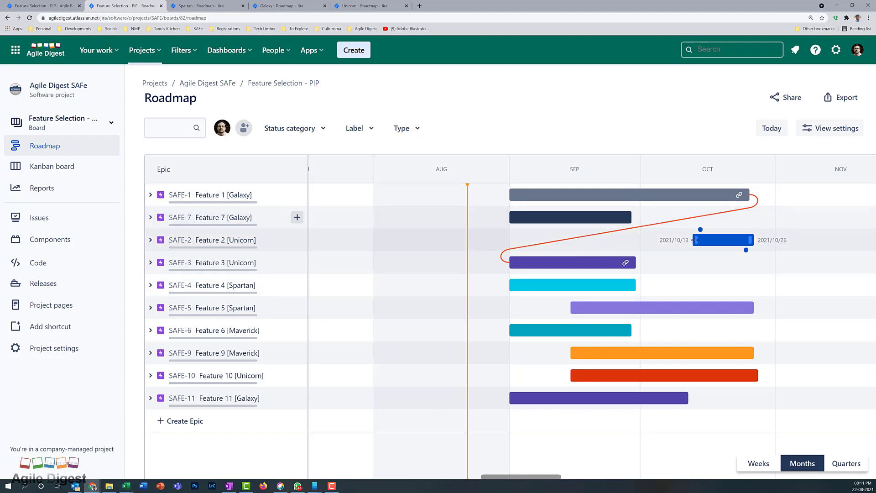
left_click_drag(694, 240, 620, 223)
left_click_drag(700, 230, 624, 323)
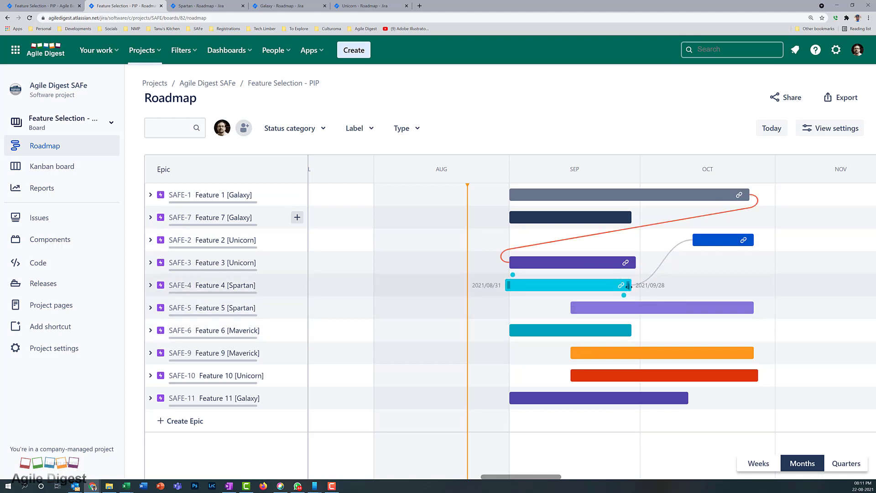
Draw dependency links from Feature 4 to Feature 6 and from Feature 9 to Feature 7
left_click_drag(625, 295, 621, 336)
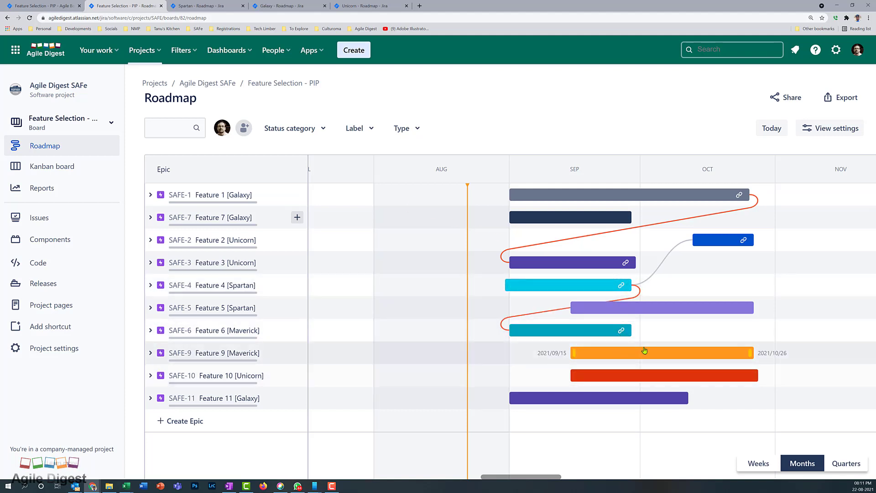
left_click_drag(748, 358, 626, 227)
left_click_drag(747, 364, 614, 217)
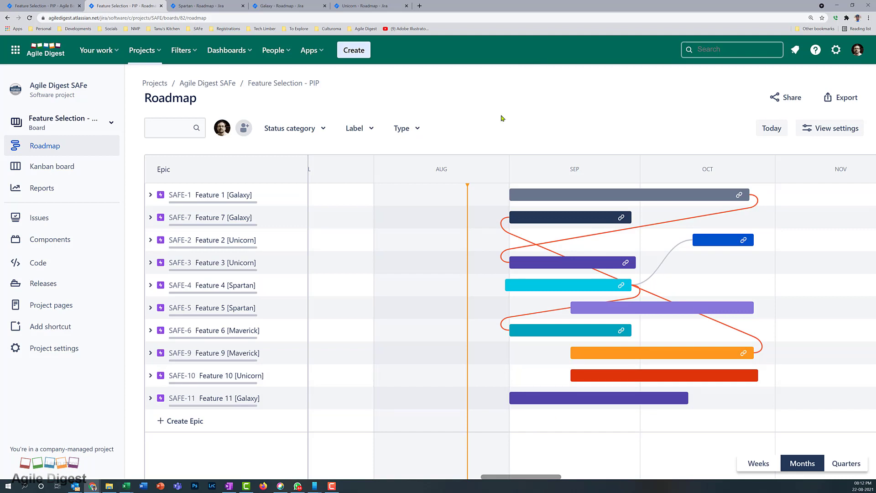
Expand Feature 1 on the roadmap and open its issue details
left_click(150, 196)
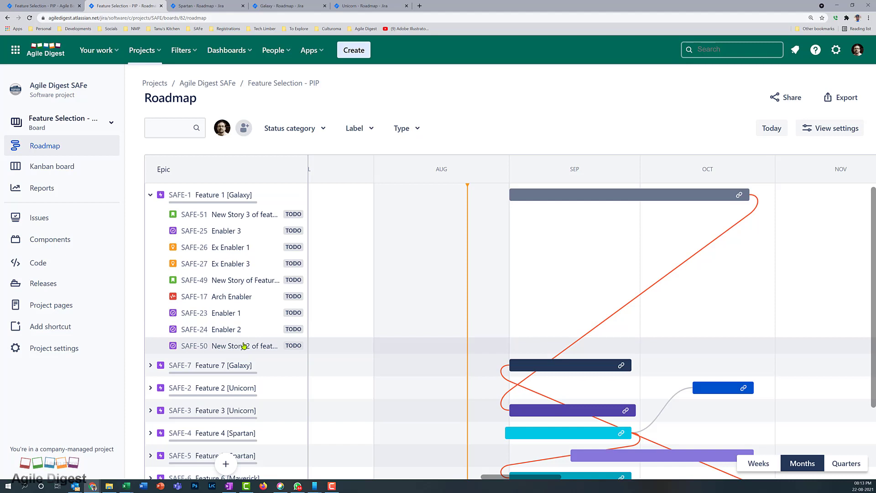
left_click(150, 197)
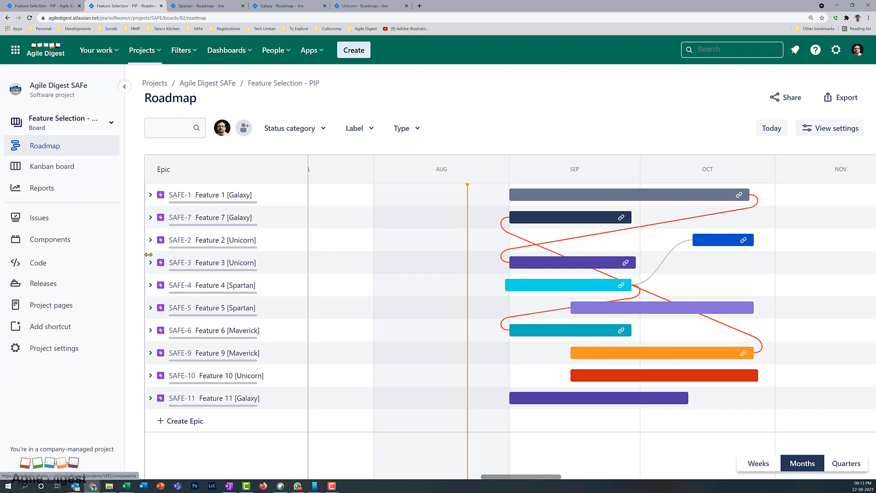
left_click(151, 195)
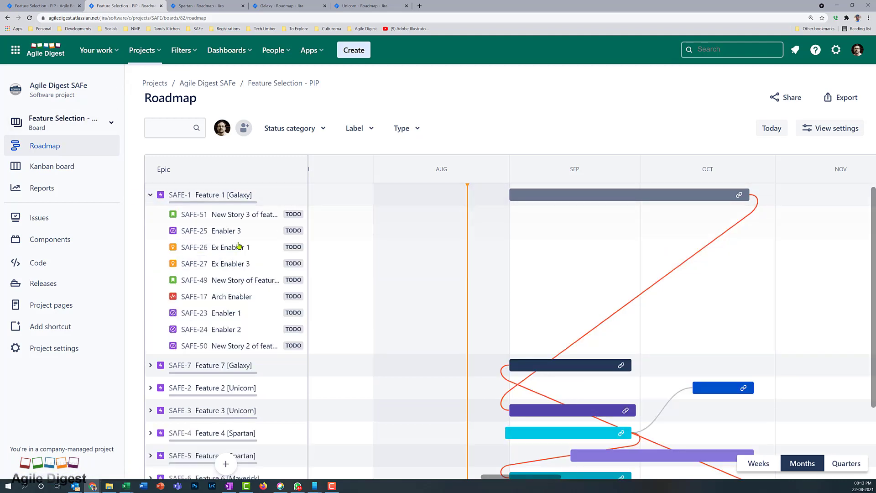
left_click(178, 197)
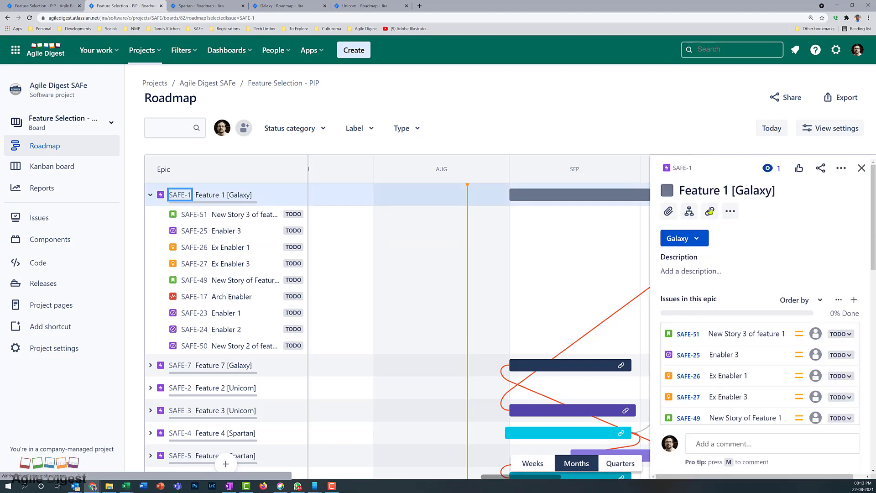
Add a child Story named 'User Story 100' to Feature 1
left_click(854, 302)
left_click(750, 307)
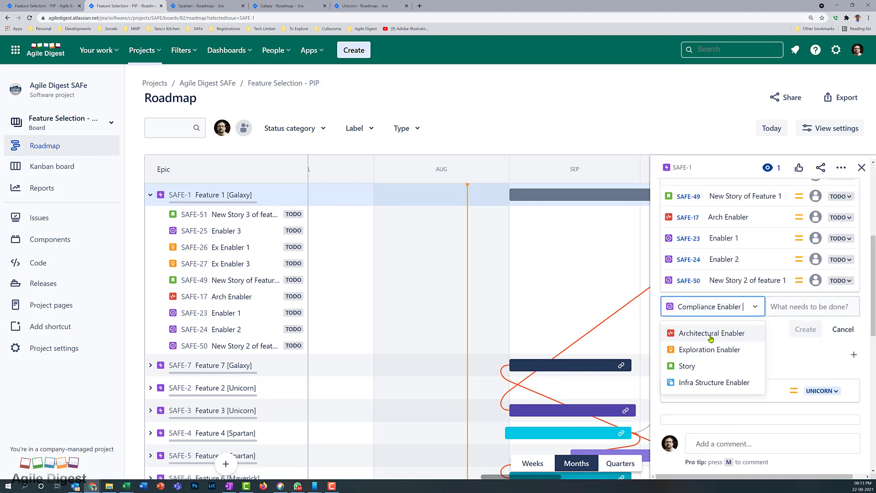
left_click(689, 365)
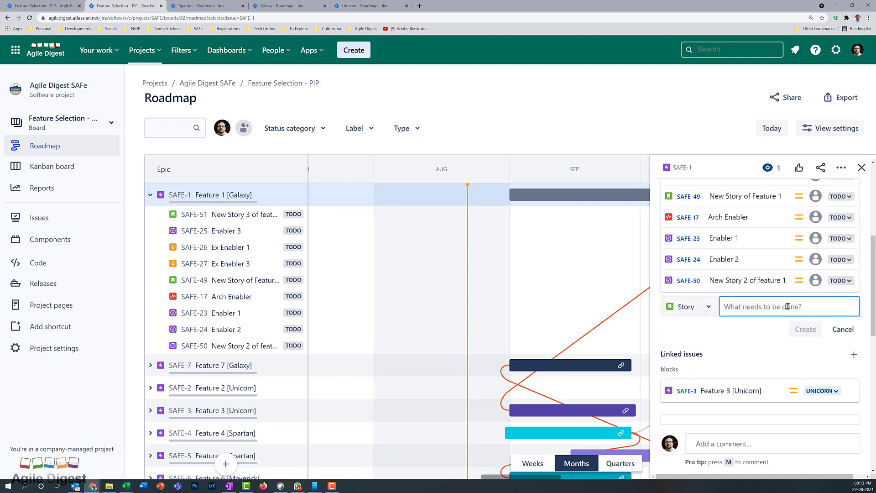
type("User Story 100")
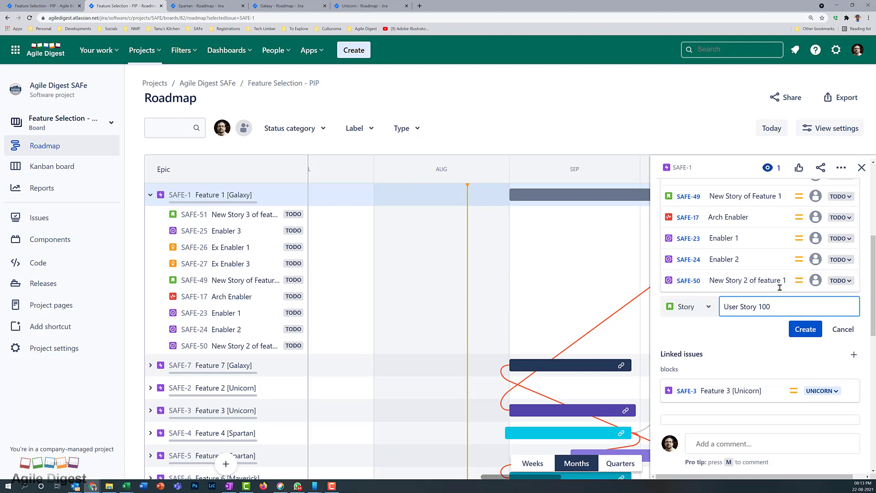
left_click(808, 336)
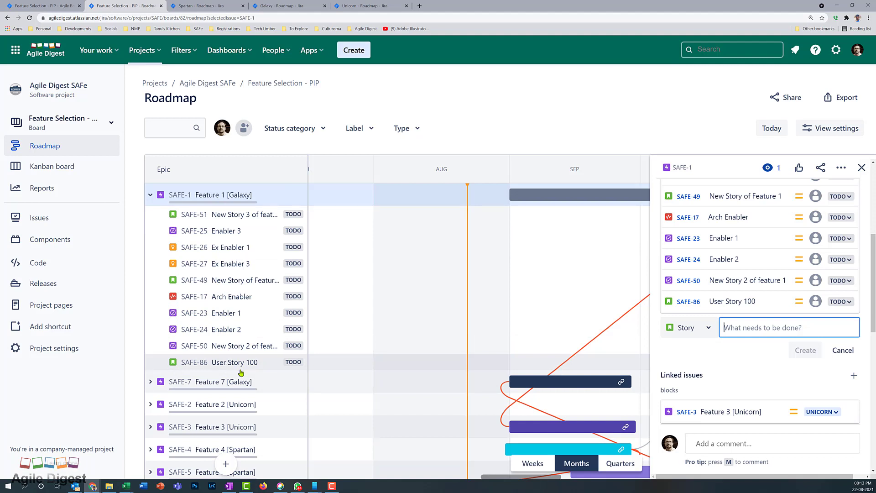
left_click(67, 132)
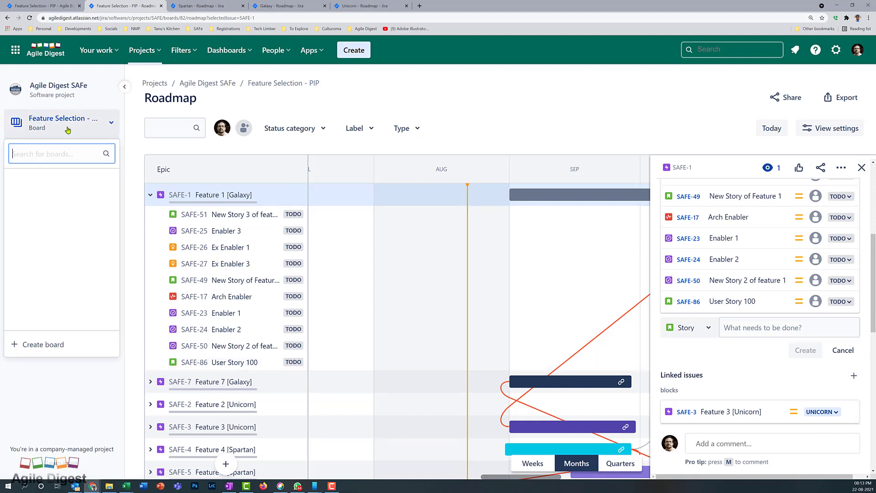
Switch to the Galaxy backlog and move User Story 100 (SAFE-86) into Galaxy PI 1 Sprint 3
left_click(38, 253)
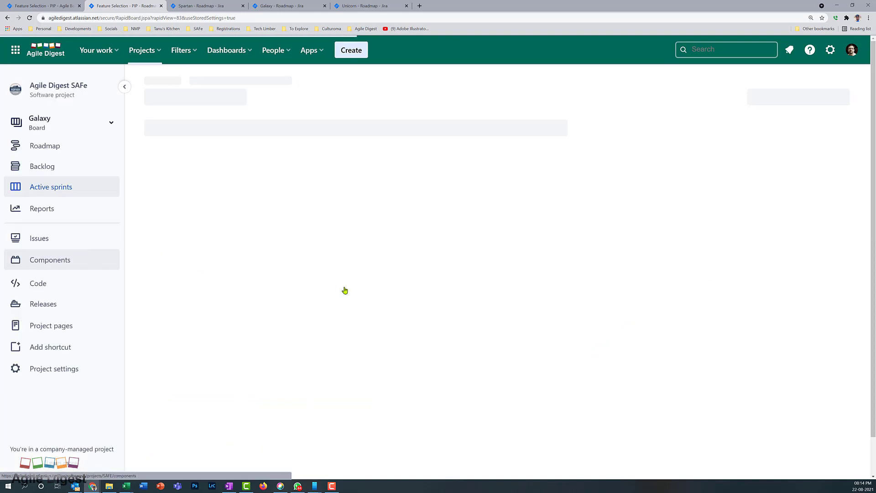
left_click(44, 173)
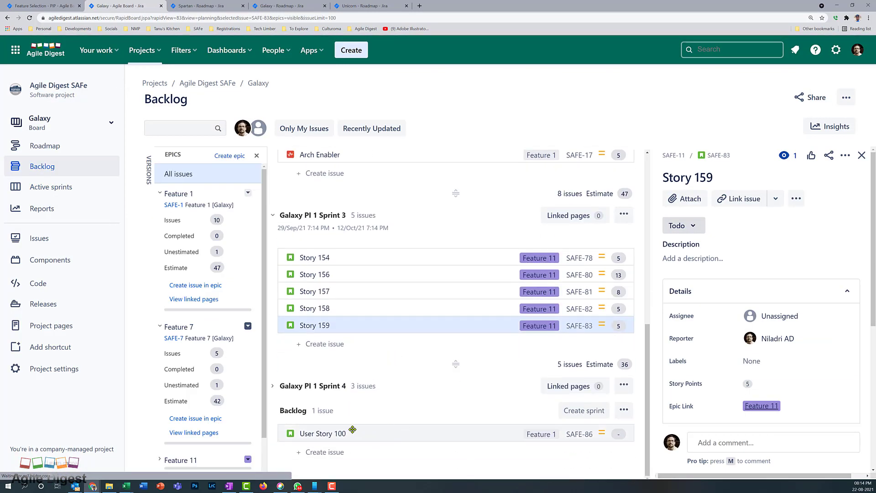
scroll(387, 393, "up", 10)
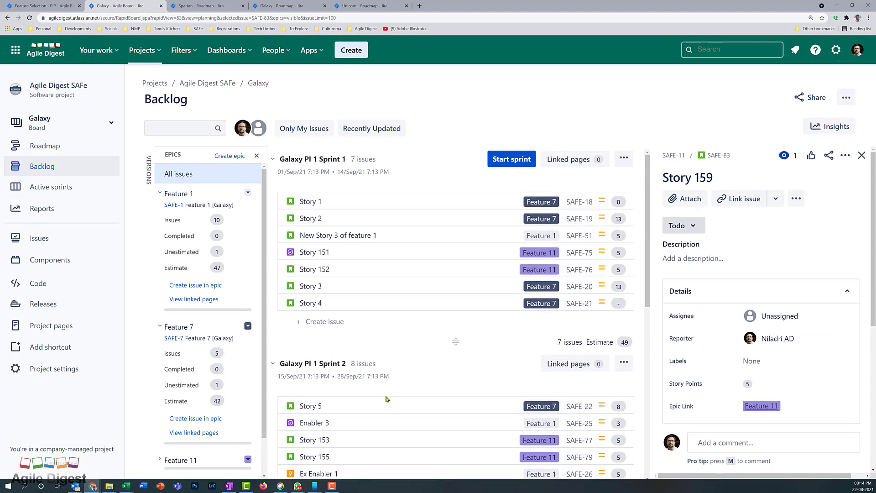
scroll(387, 398, "down", 9)
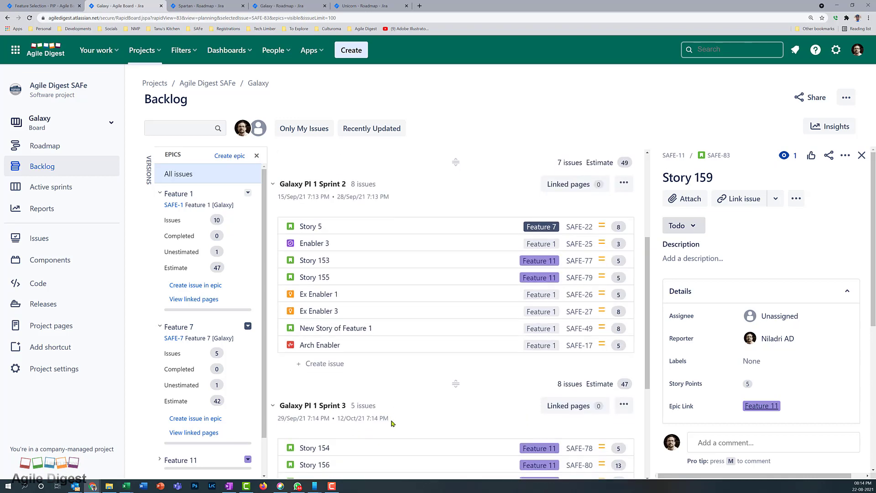
left_click_drag(343, 436, 343, 418)
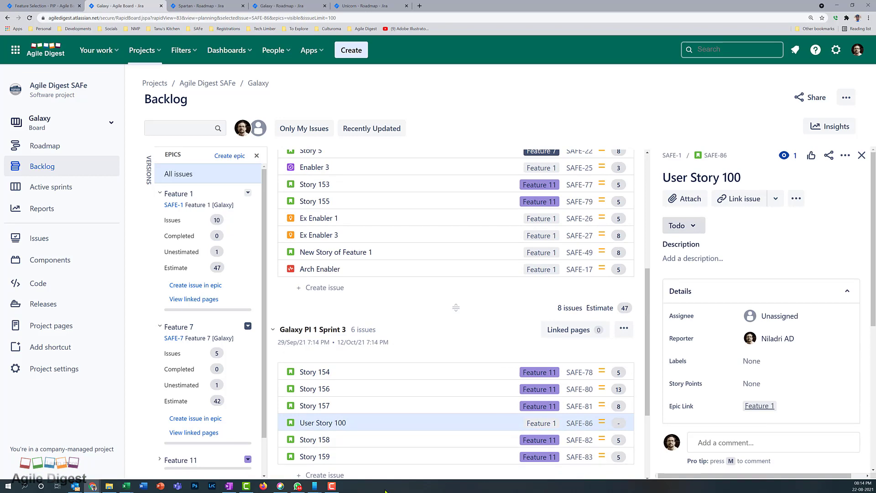
scroll(388, 358, "up", 6)
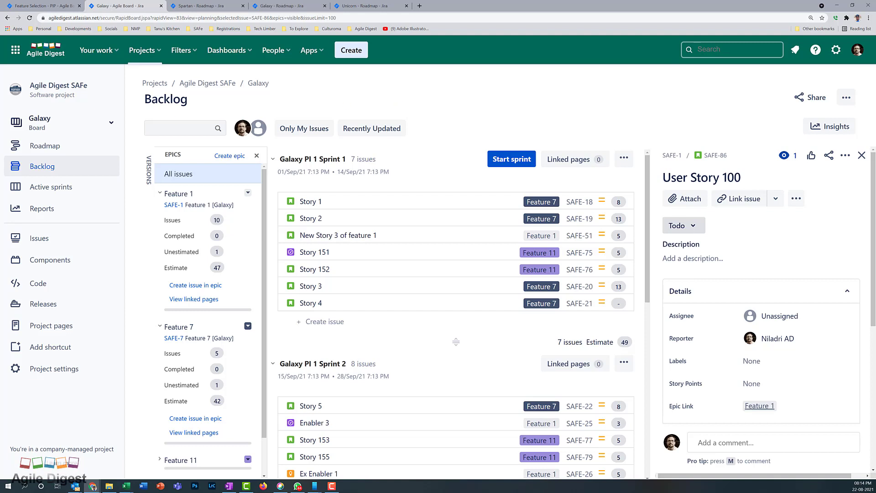
In Project pages, expand Team homepage and PI Planning - PI 1, then open Team Galaxy - PI 1
left_click(57, 328)
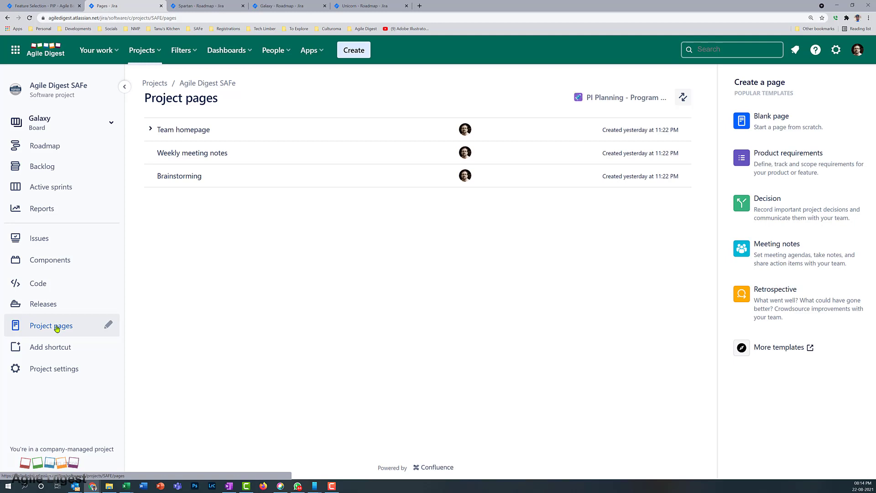
left_click(151, 130)
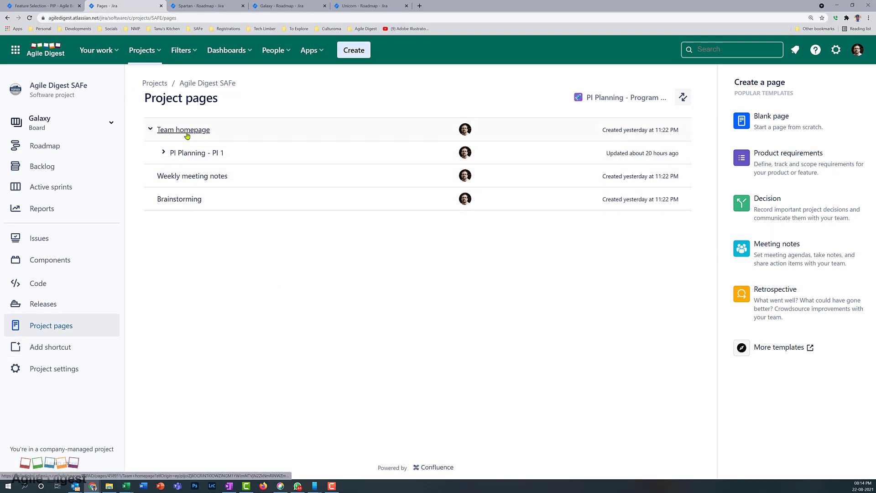
left_click(164, 152)
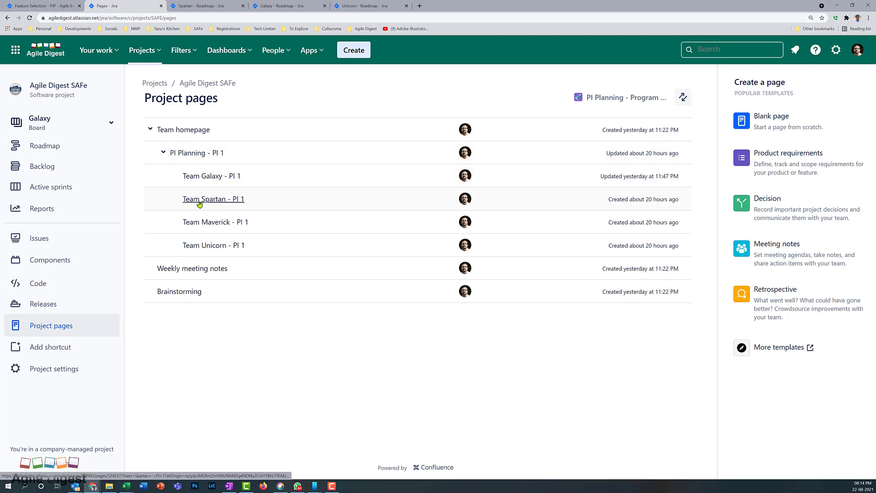
left_click(217, 180)
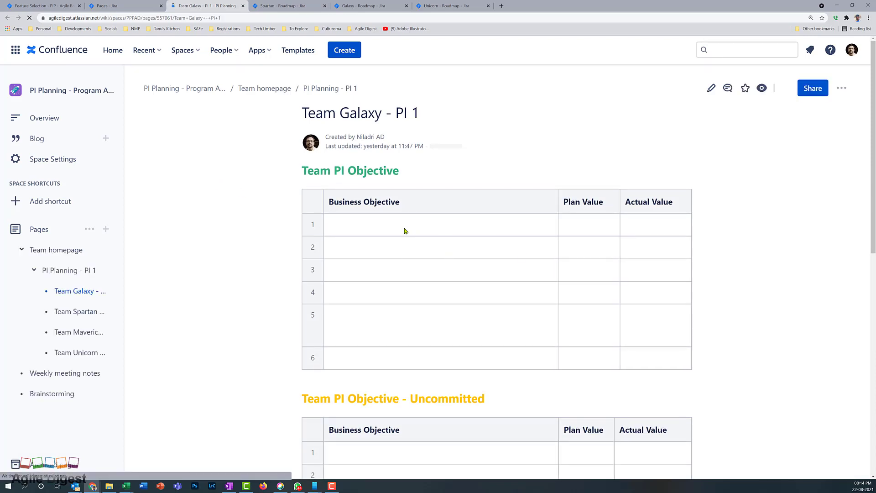
Edit the Team Galaxy - PI 1 page and enter Objective 1, Objective 2, Objective 3 as business objectives
left_click(711, 88)
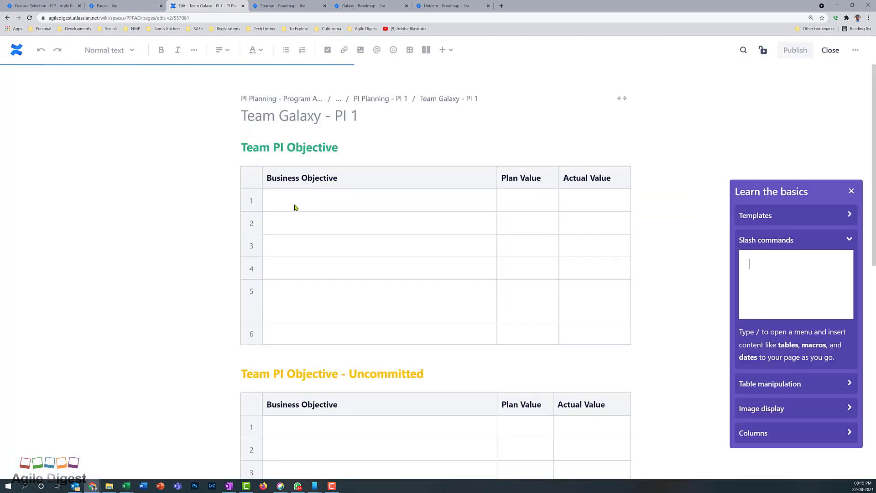
left_click(291, 196)
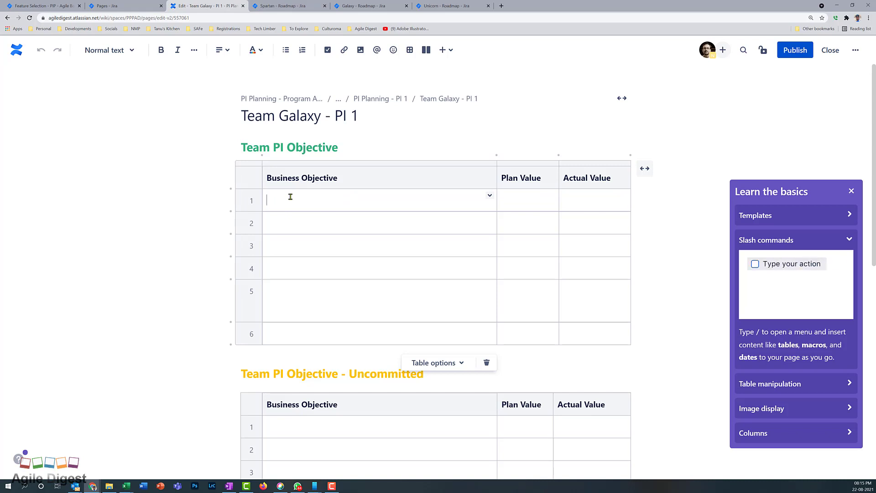
type("Objective")
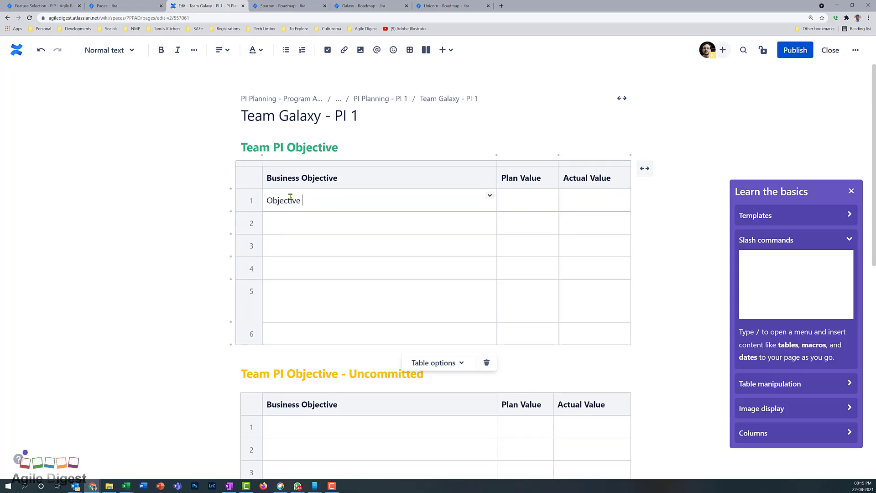
type(" 1")
left_click(319, 225)
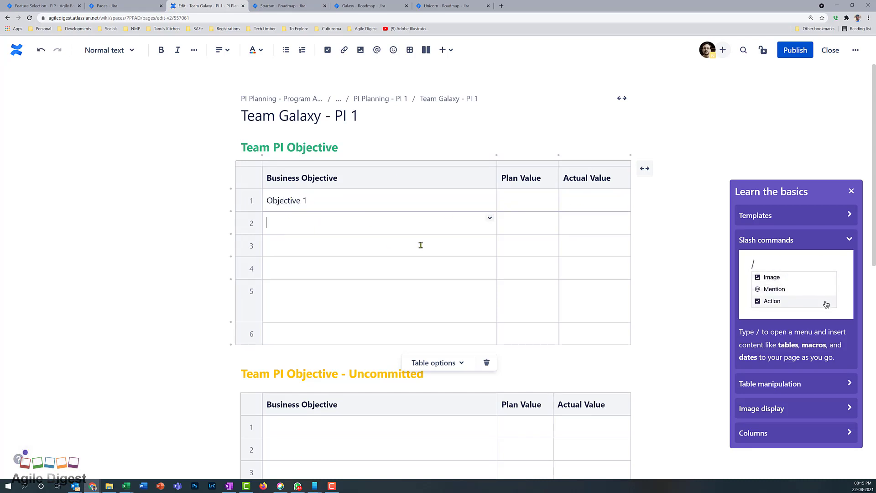
type("Objective 2")
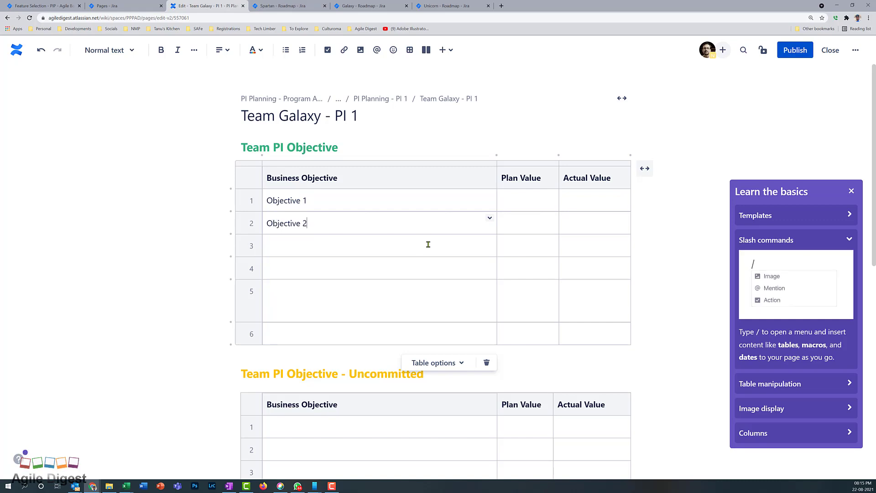
left_click(429, 244)
type("Obj")
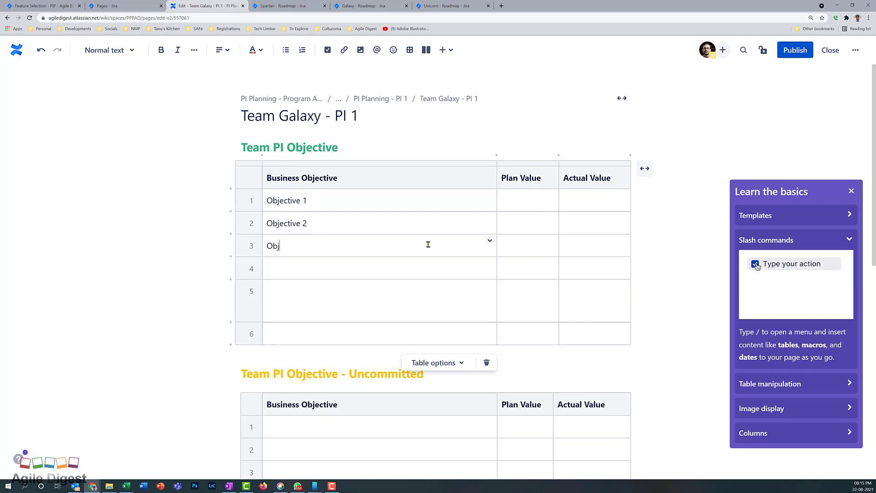
type("ective 3")
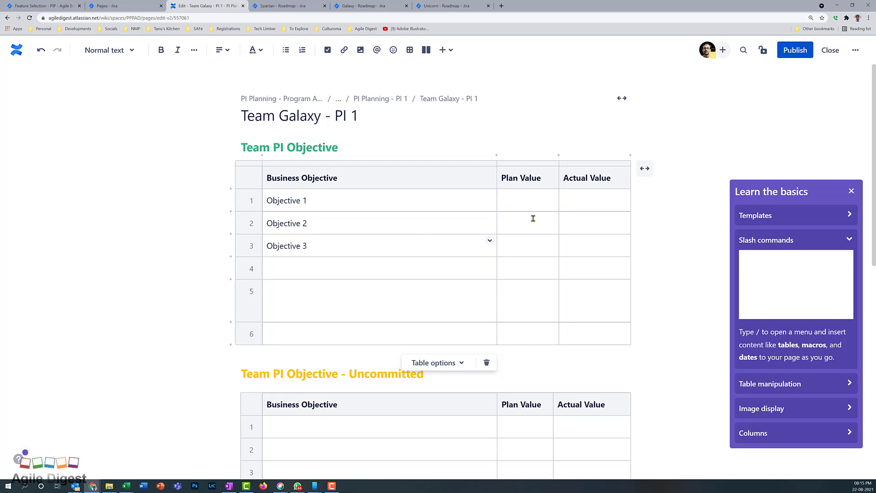
left_click(539, 203)
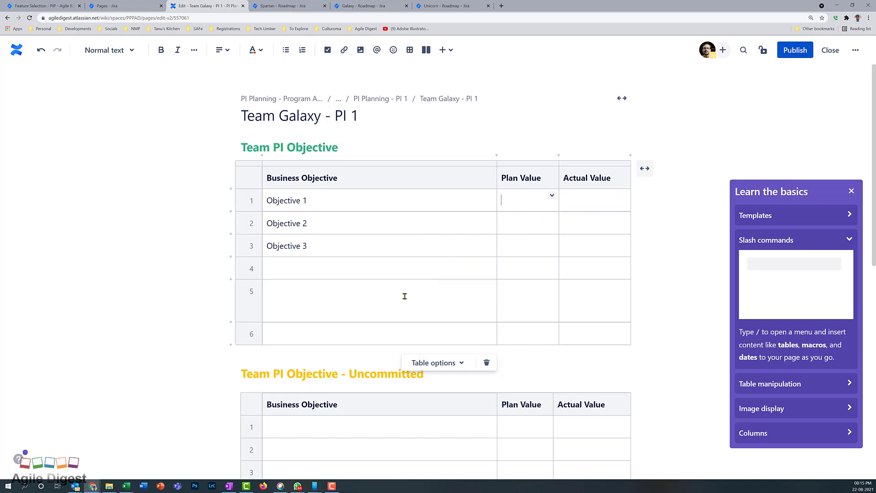
scroll(404, 296, "down", 2)
scroll(404, 297, "up", 2)
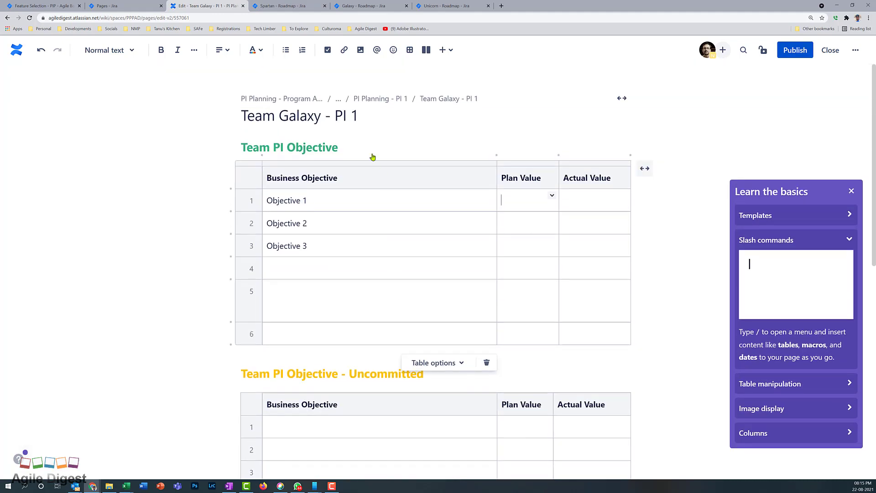
scroll(337, 292, "down", 3)
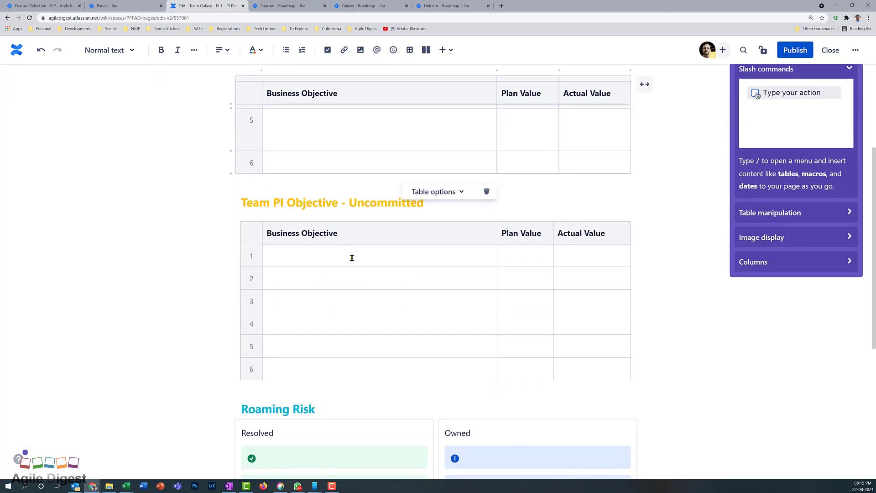
Enter 'Uncommitted Object' as the first uncommitted business objective, correcting its spelling
left_click(326, 263)
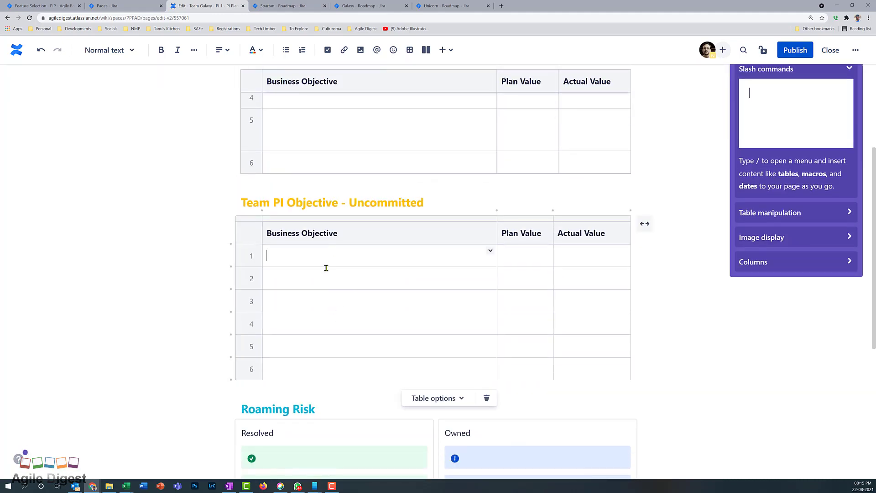
type("Uncom")
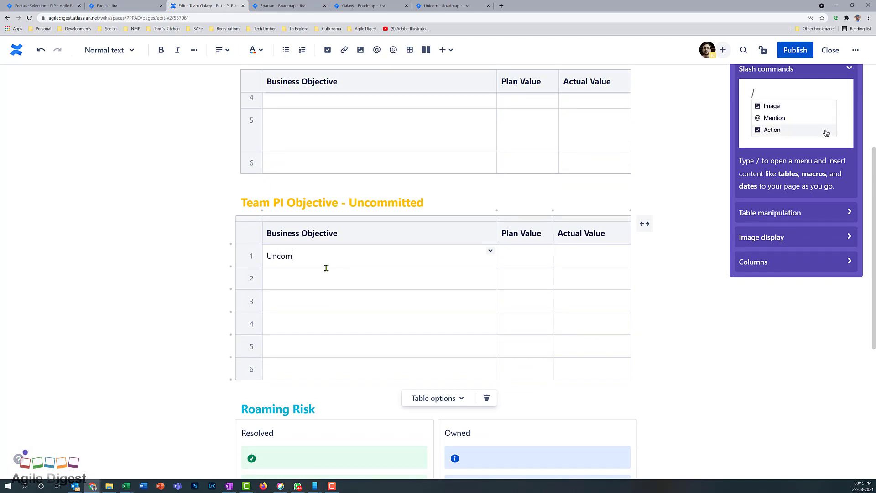
type("ited Object")
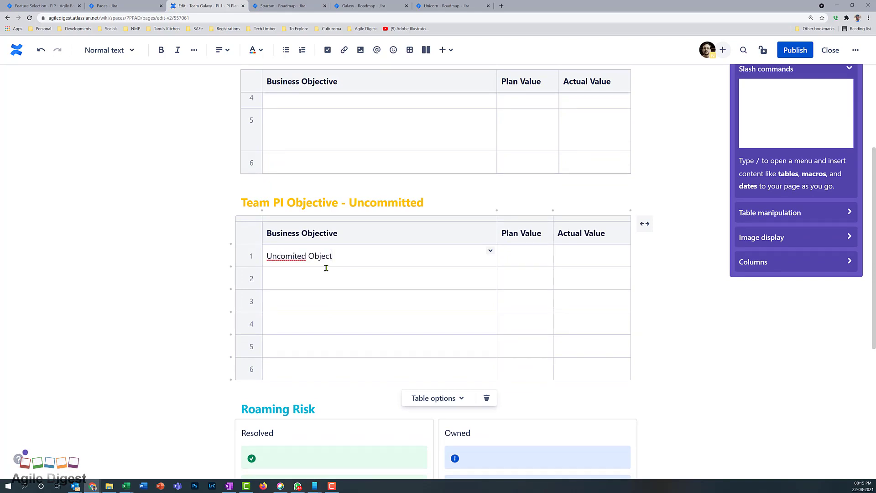
right_click(302, 255)
left_click(319, 262)
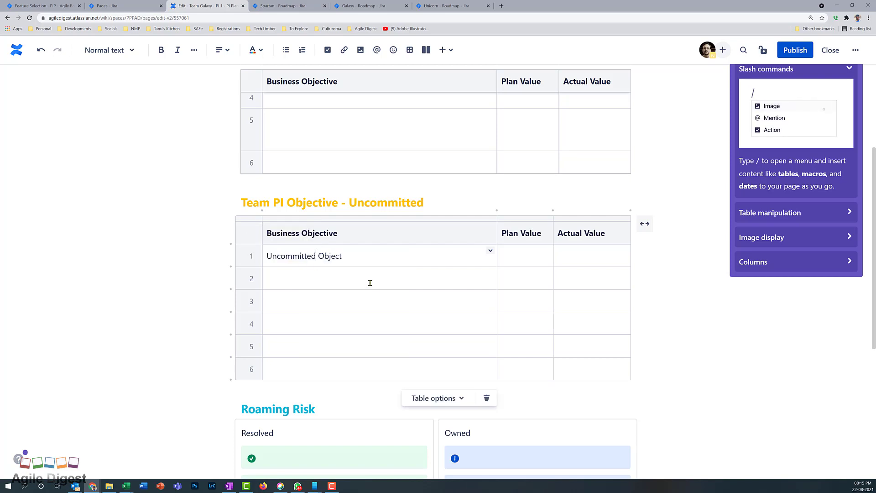
scroll(381, 321, "down", 5)
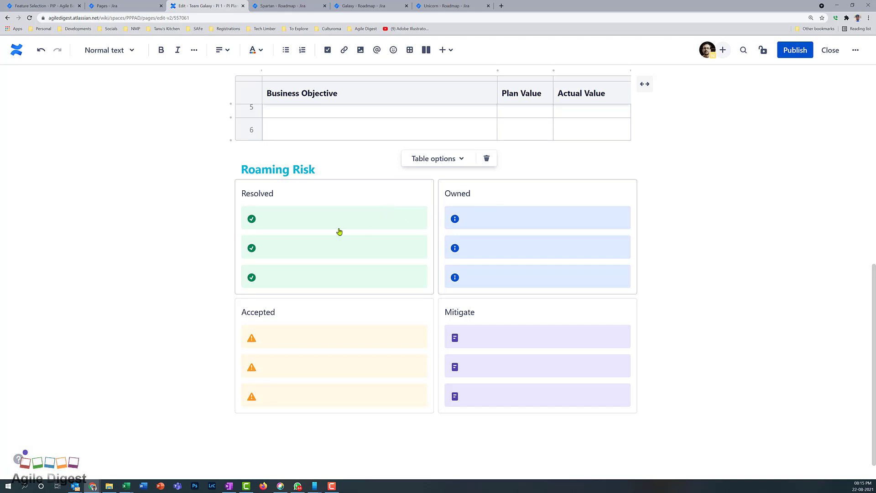
Enter Risk 1 and a second risk in the first two Resolved risk panels
left_click(320, 222)
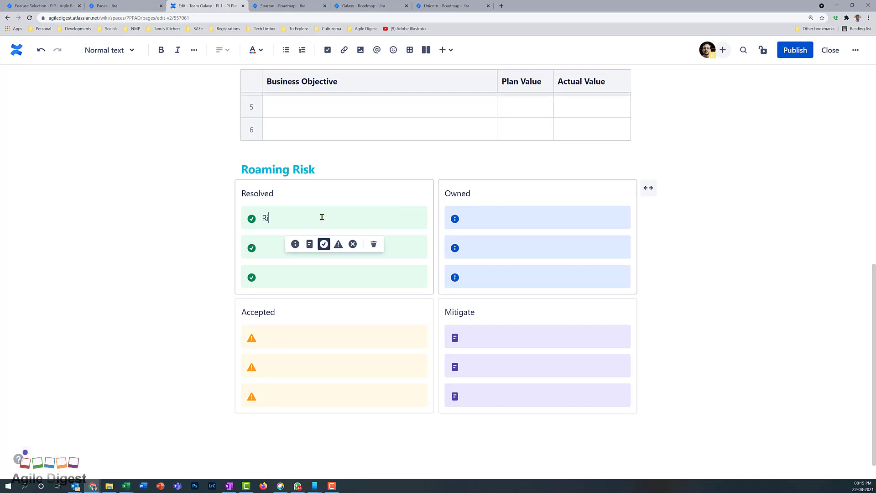
type("Risk 1")
key("Down")
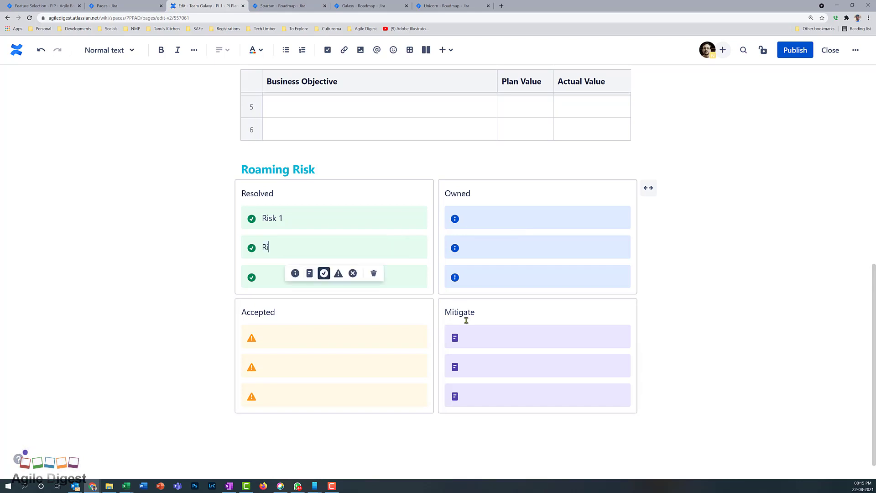
type("Risk")
Enter Risk 4 and a second risk in the first two Accepted risk entries
left_click(590, 220)
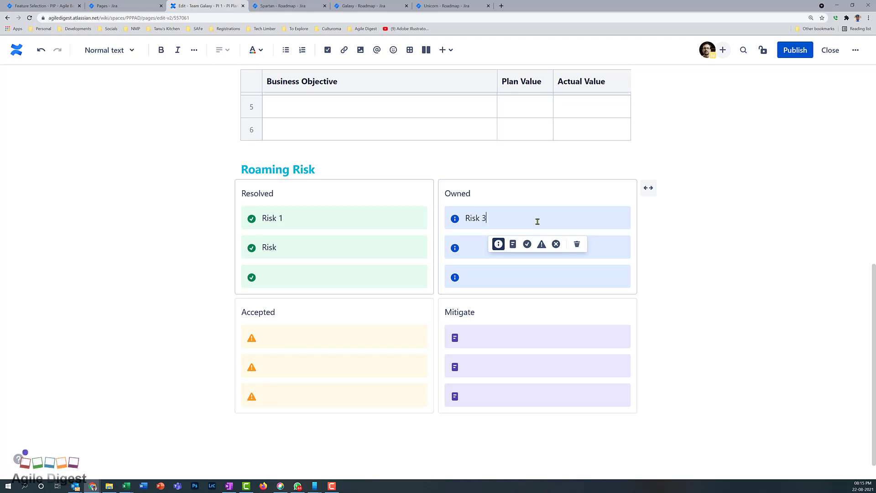
left_click(331, 331)
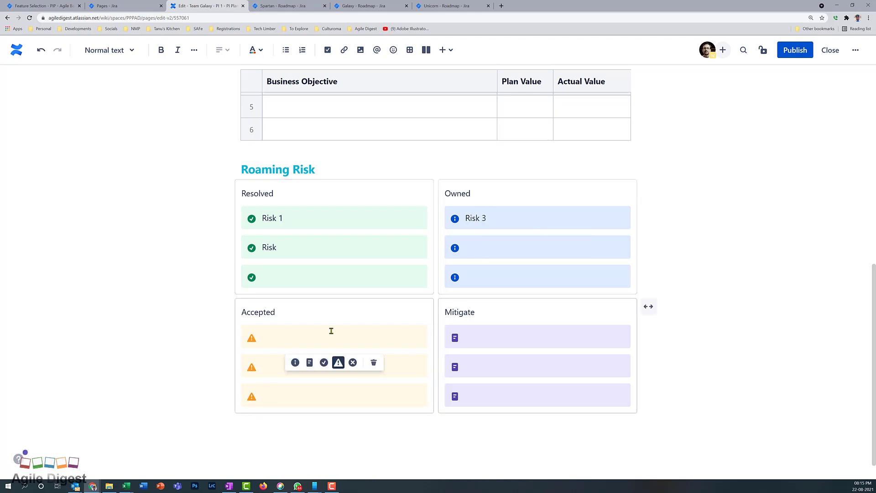
type("Risk 4")
left_click(273, 366)
type("Ri")
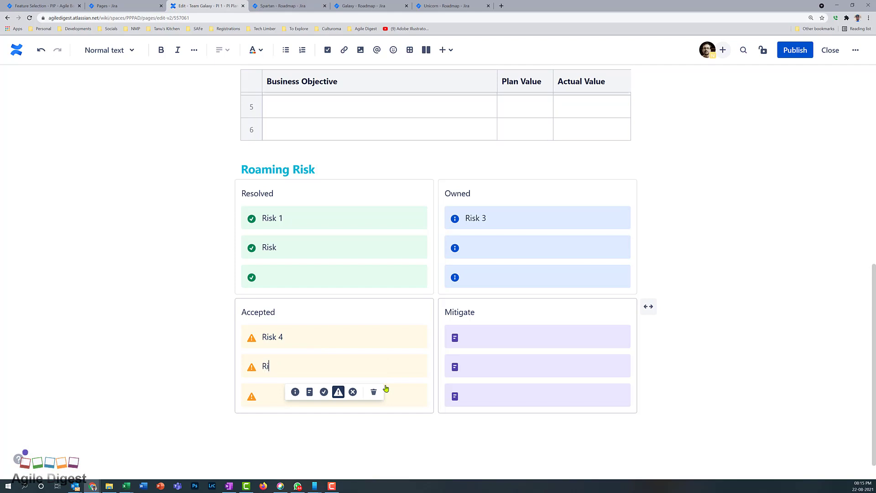
type("sk 5")
scroll(702, 411, "up", 9)
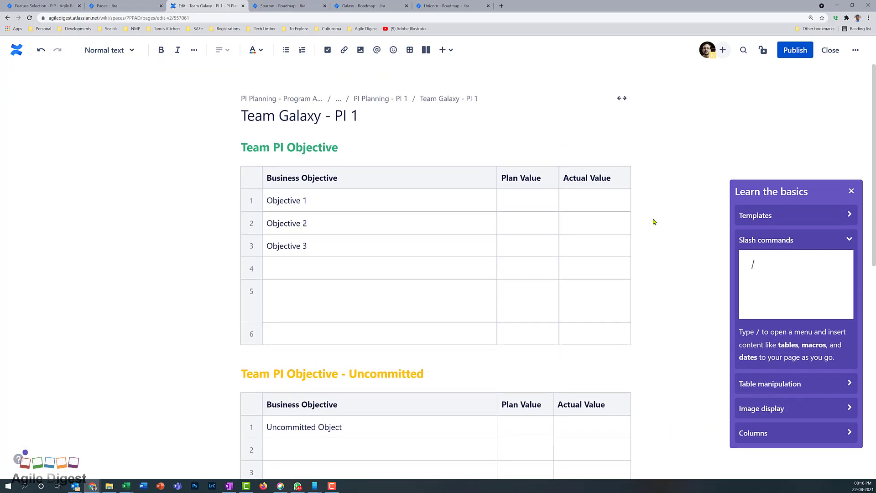
Publish the edited Team Galaxy - PI 1 page
left_click(794, 50)
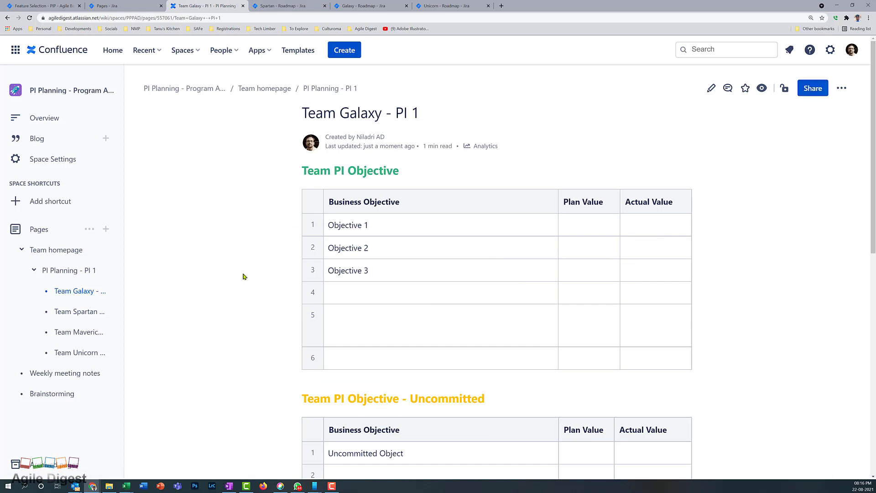
scroll(243, 277, "down", 4)
scroll(244, 284, "up", 3)
Open and review the Team Spartan - PI 1 page from the sidebar
mouse_move(93, 318)
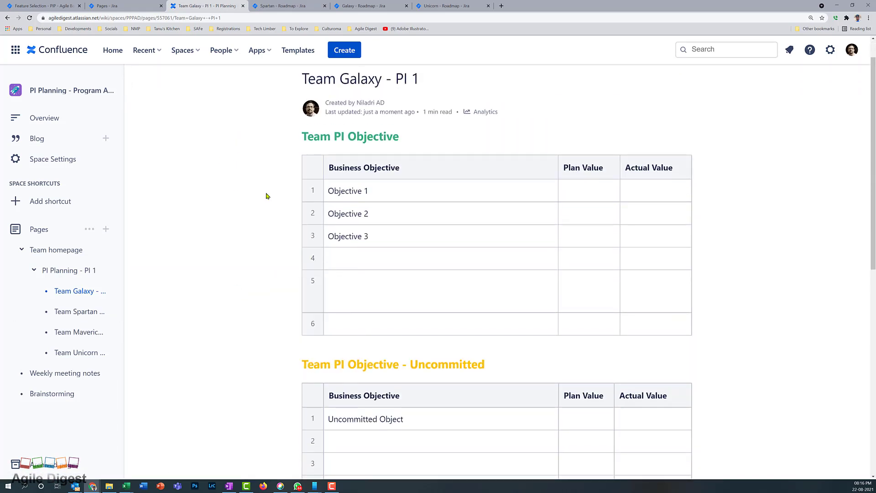
scroll(390, 245, "down", 3)
scroll(274, 264, "up", 2)
left_click(75, 314)
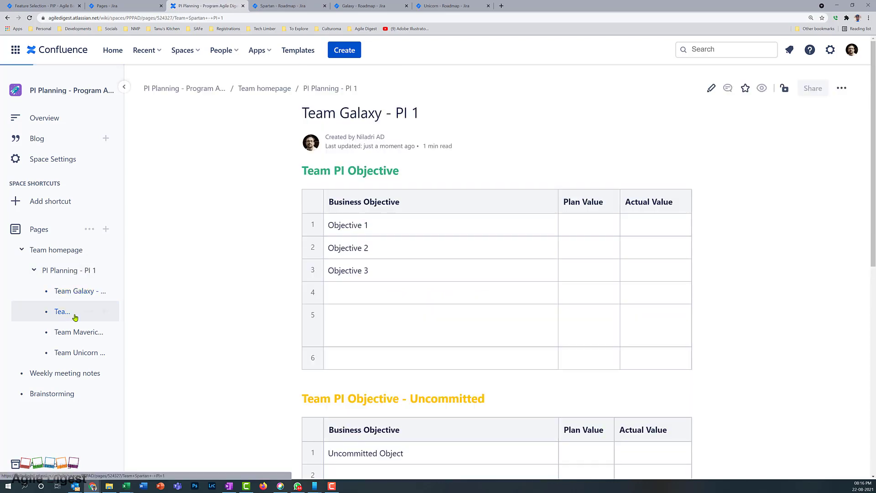
scroll(420, 287, "down", 5)
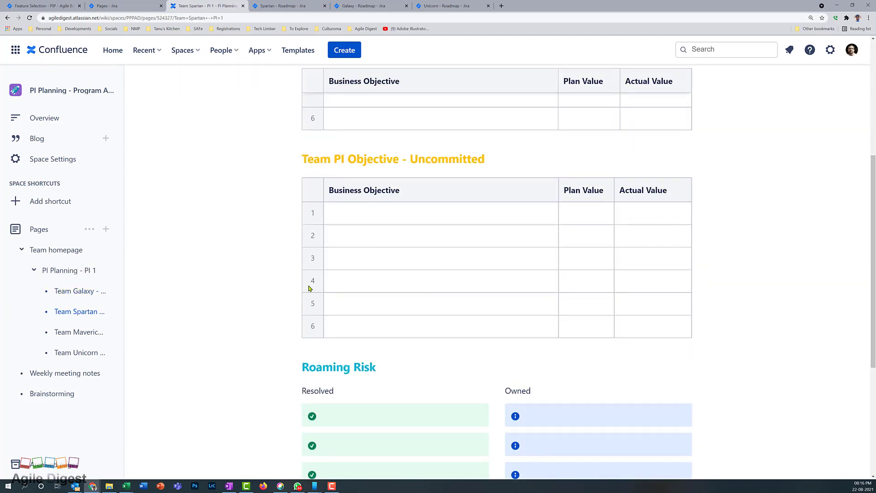
Review the Team Maverick - PI 1 page, then the Team Unicorn - PI 1 page
left_click(88, 331)
left_click(68, 333)
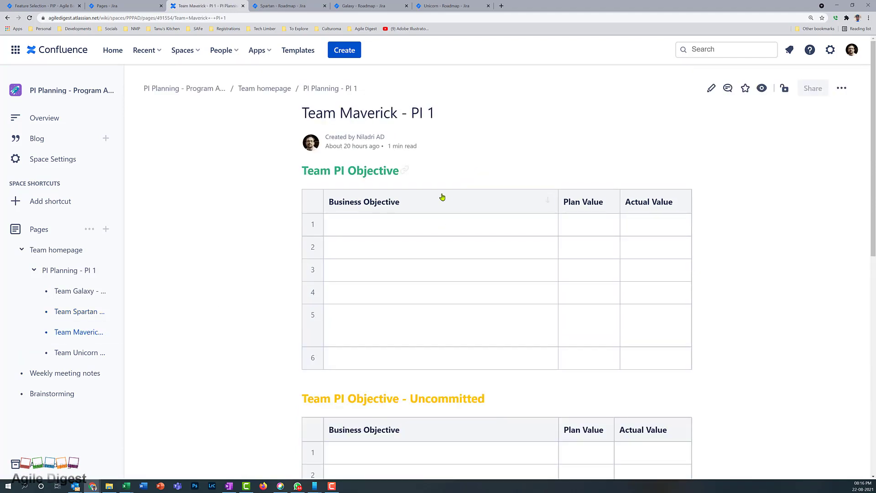
scroll(442, 197, "down", 10)
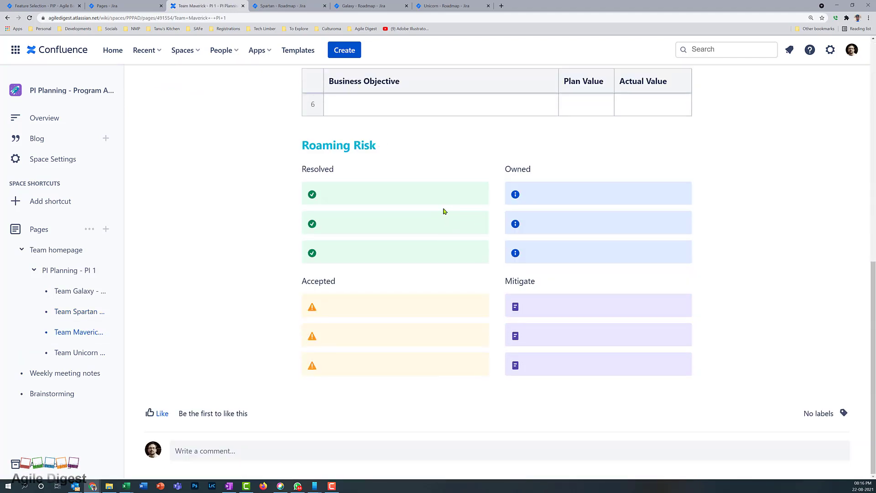
left_click(63, 356)
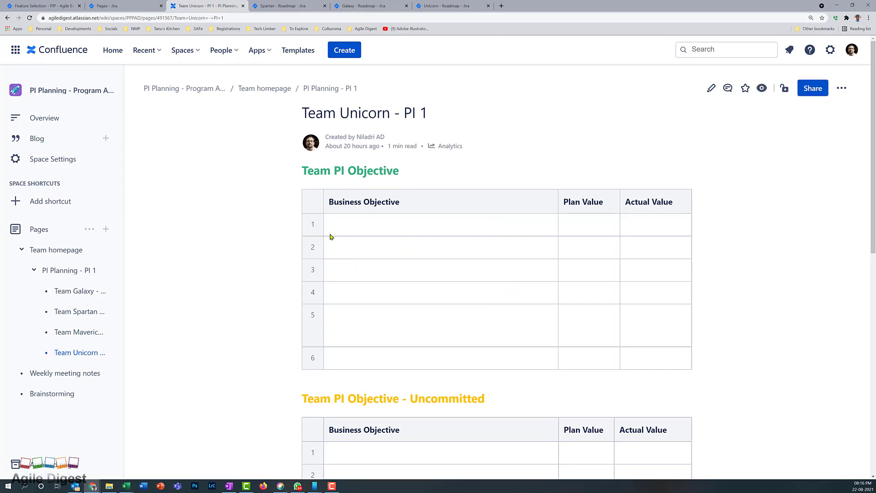
scroll(329, 234, "down", 3)
scroll(330, 234, "up", 3)
Open the PI Planning - PI 1 page and scroll down to its program board roadmap
left_click(63, 273)
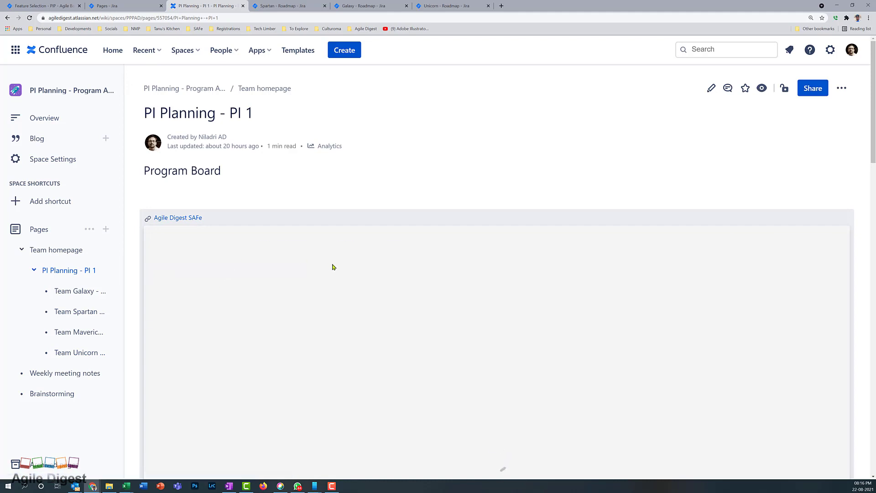
scroll(333, 278, "down", 2)
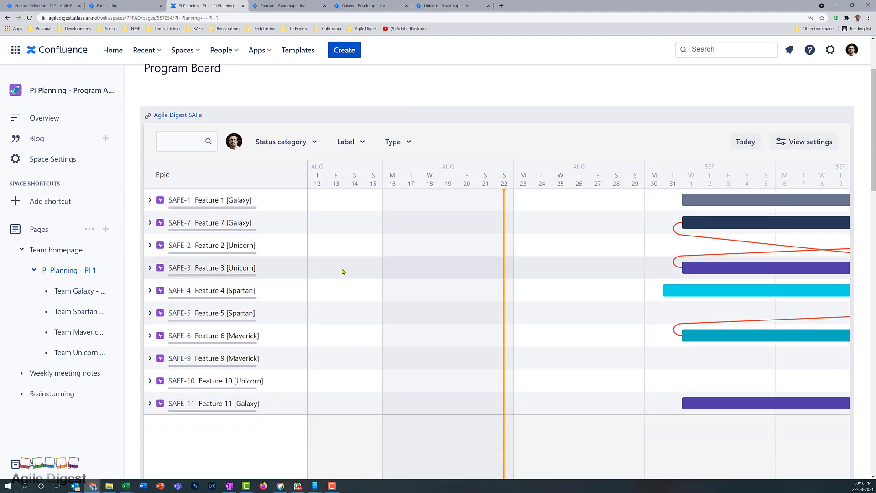
scroll(345, 274, "down", 1)
scroll(348, 275, "up", 1)
scroll(444, 289, "down", 6)
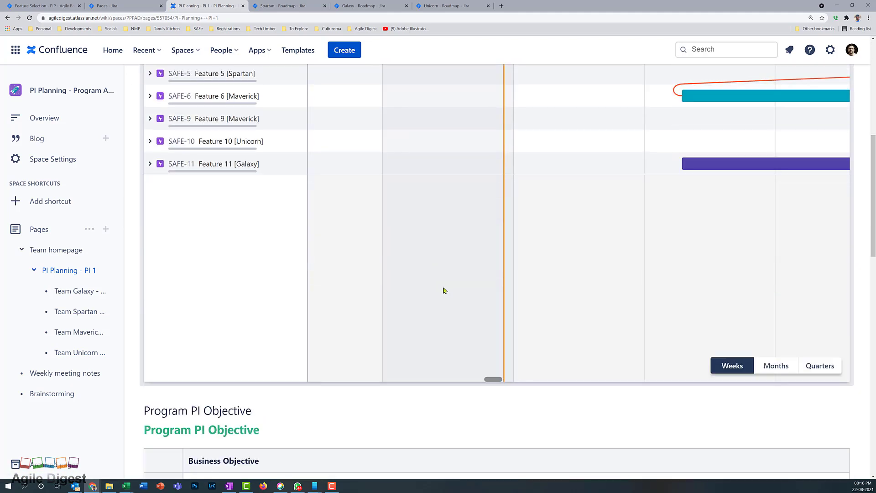
scroll(446, 289, "up", 4)
scroll(447, 290, "down", 1)
scroll(446, 288, "up", 3)
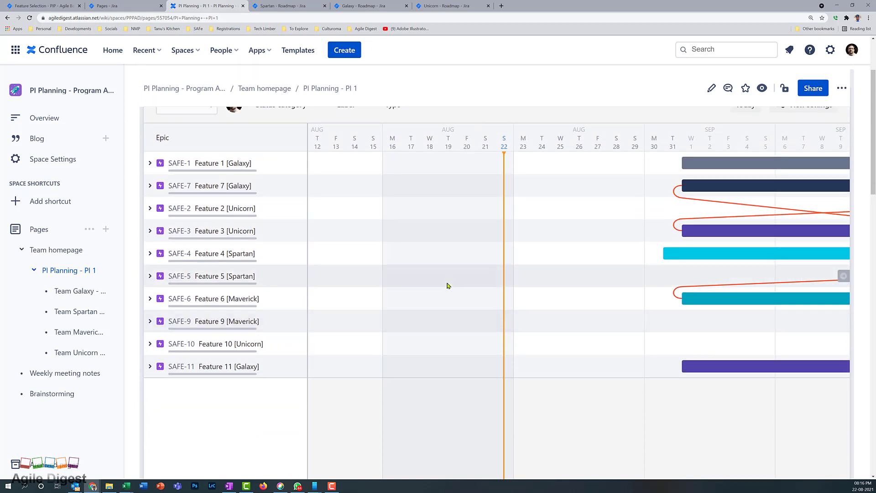
scroll(452, 301, "down", 2)
scroll(456, 320, "down", 4)
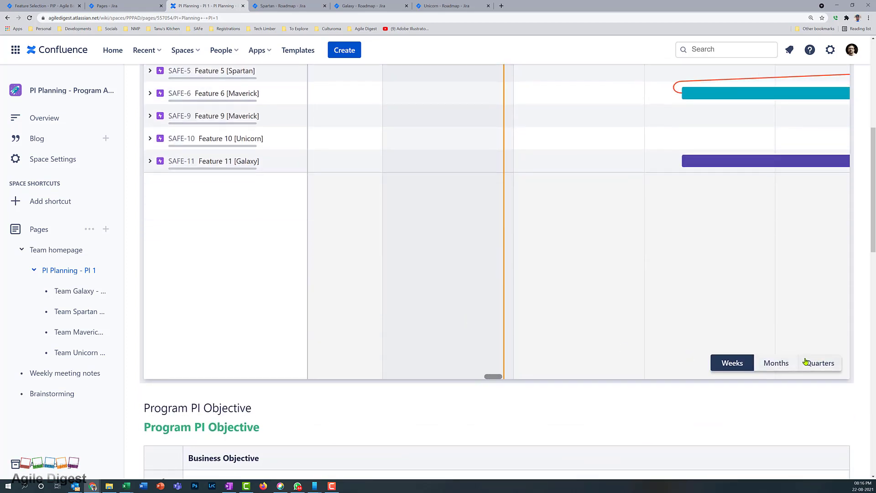
Switch the roadmap timeline to Months, then to Quarters
left_click(777, 364)
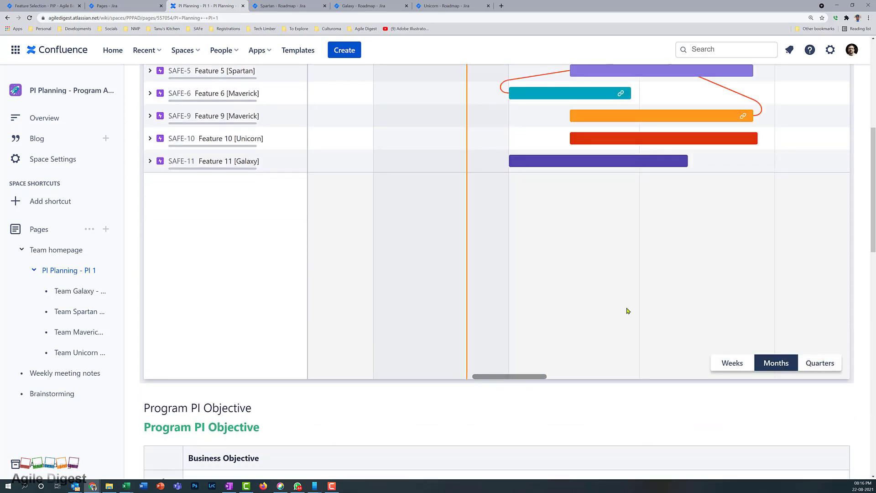
scroll(626, 309, "up", 5)
scroll(628, 311, "down", 3)
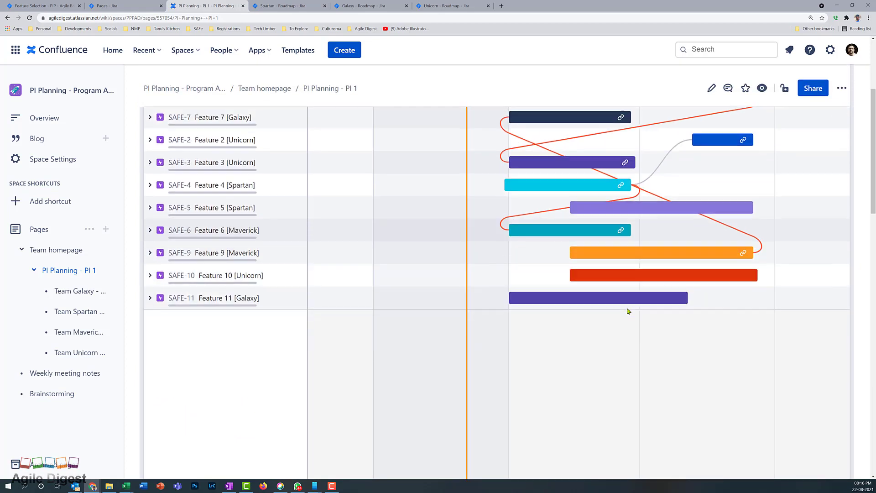
left_click(816, 431)
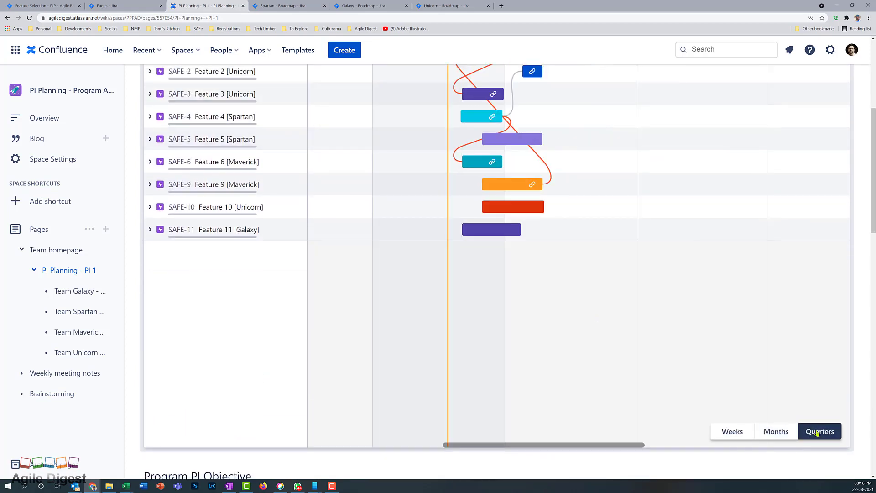
scroll(593, 336, "up", 3)
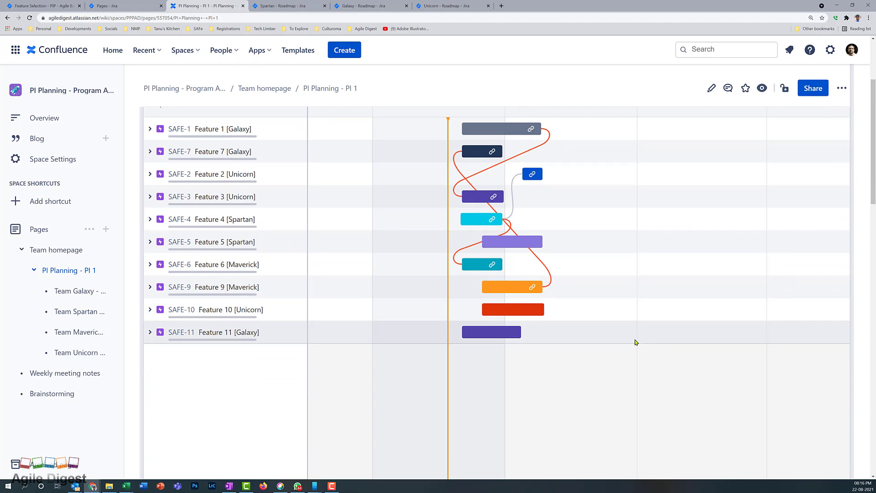
scroll(636, 344, "up", 1)
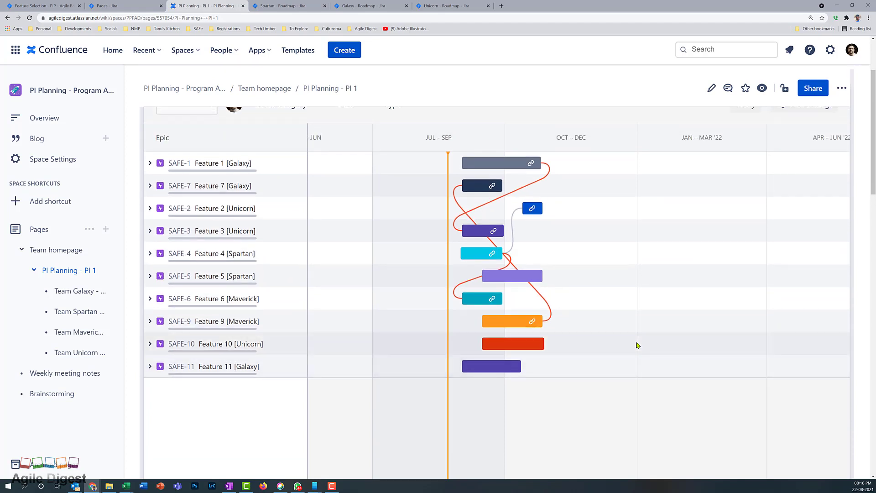
scroll(599, 340, "up", 1)
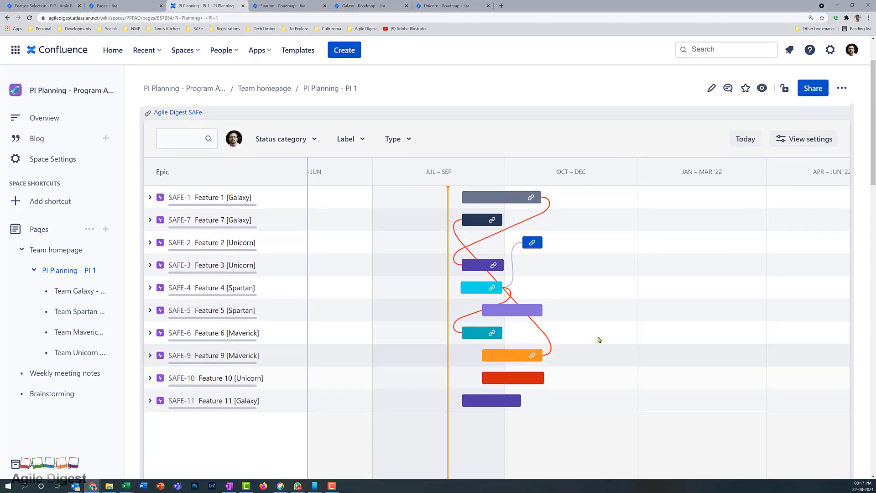
scroll(588, 340, "down", 10)
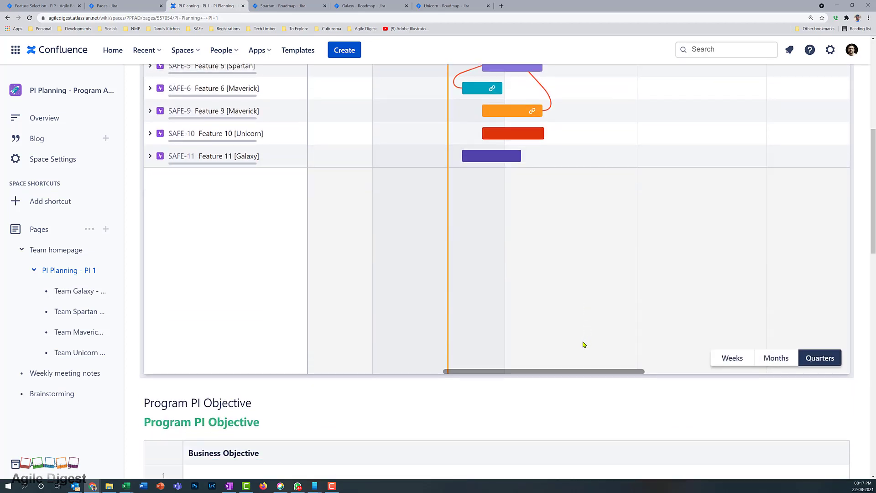
scroll(233, 301, "down", 2)
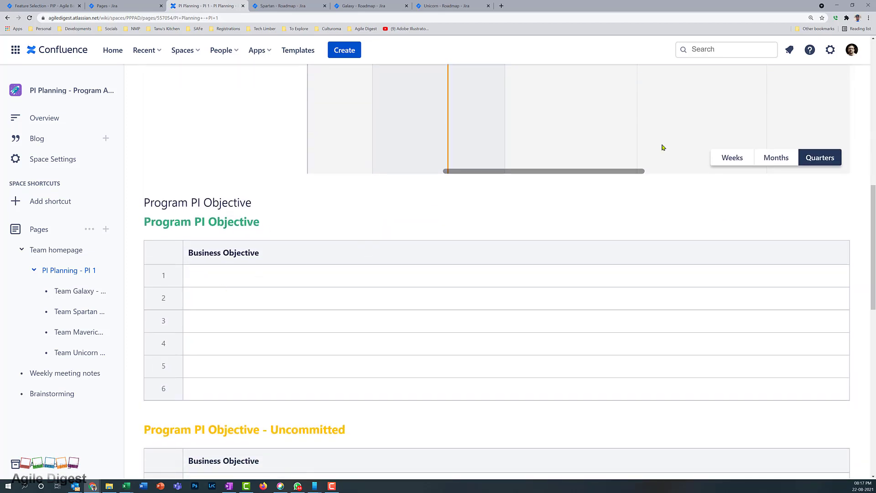
scroll(684, 306, "up", 12)
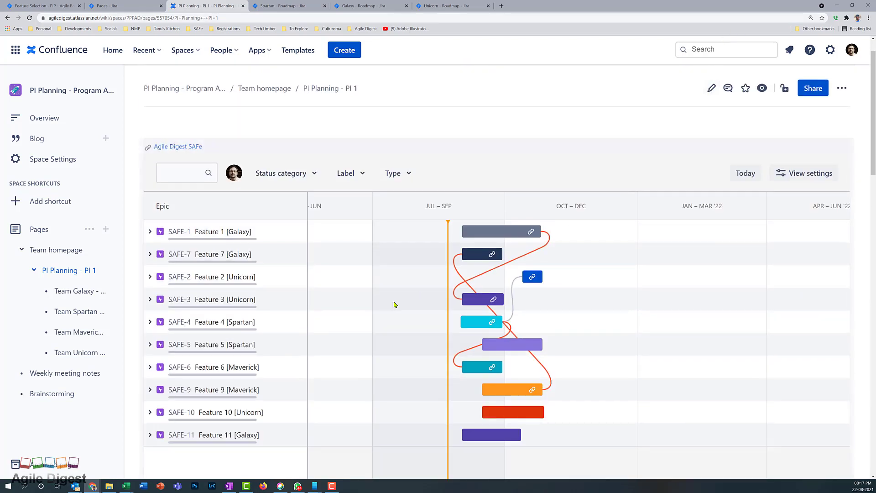
Go back to the Agile Digest SAFe project pages list in Jira
scroll(393, 362, "down", 12)
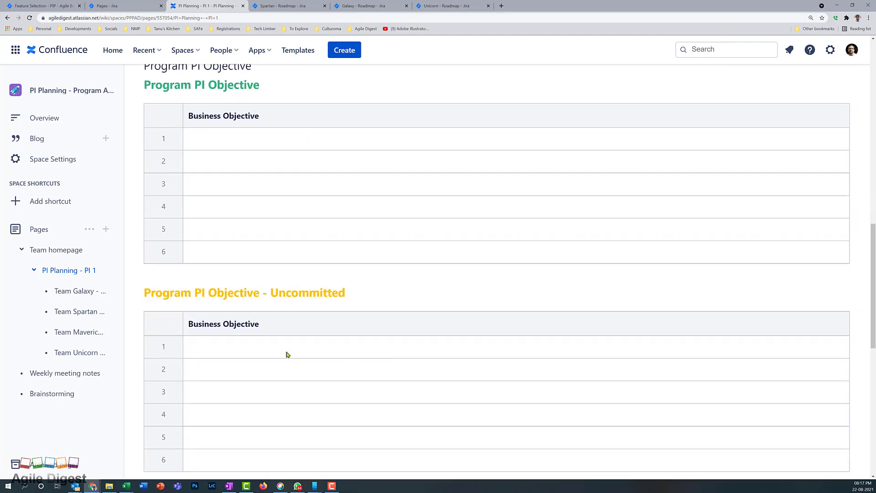
scroll(292, 345, "down", 3)
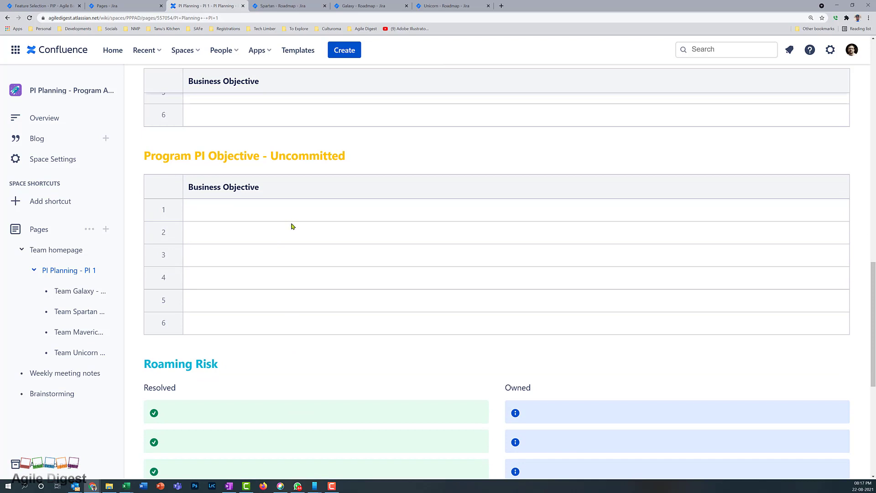
scroll(291, 227, "down", 5)
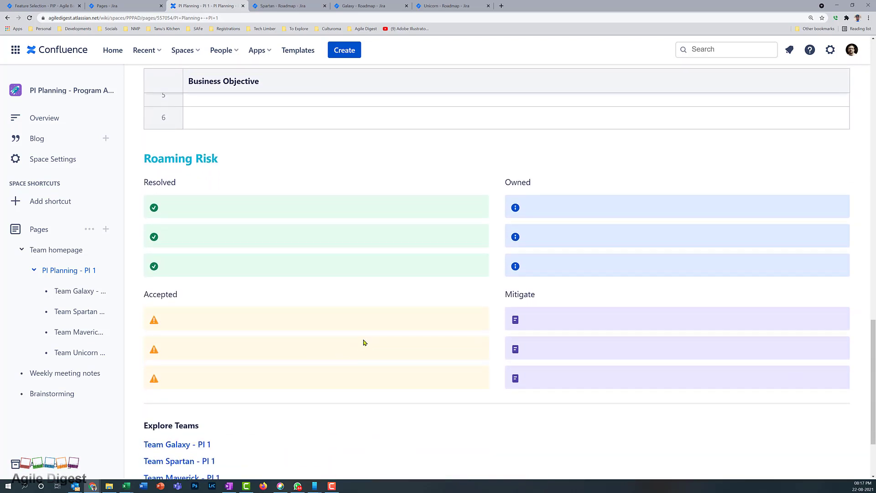
scroll(381, 327, "down", 2)
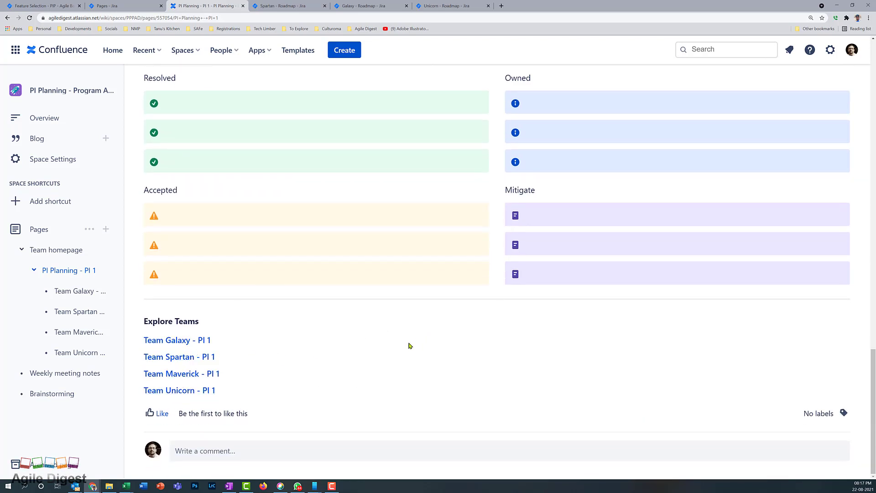
scroll(409, 346, "up", 15)
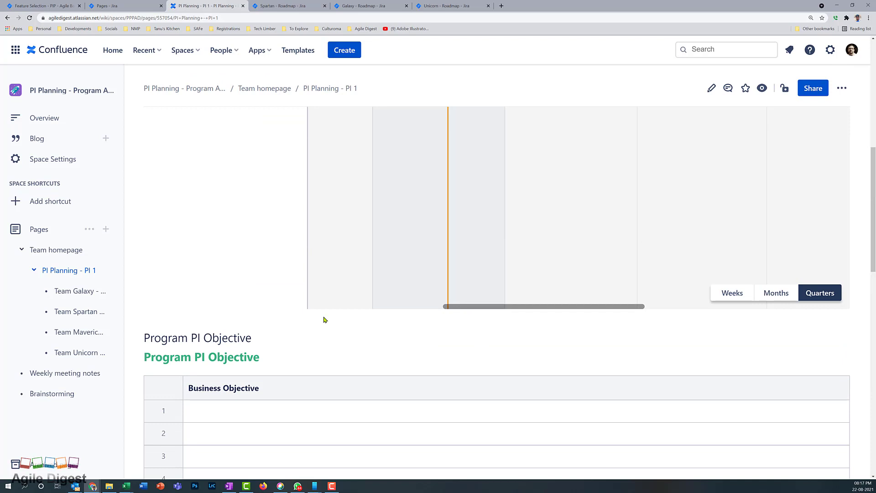
left_click(127, 7)
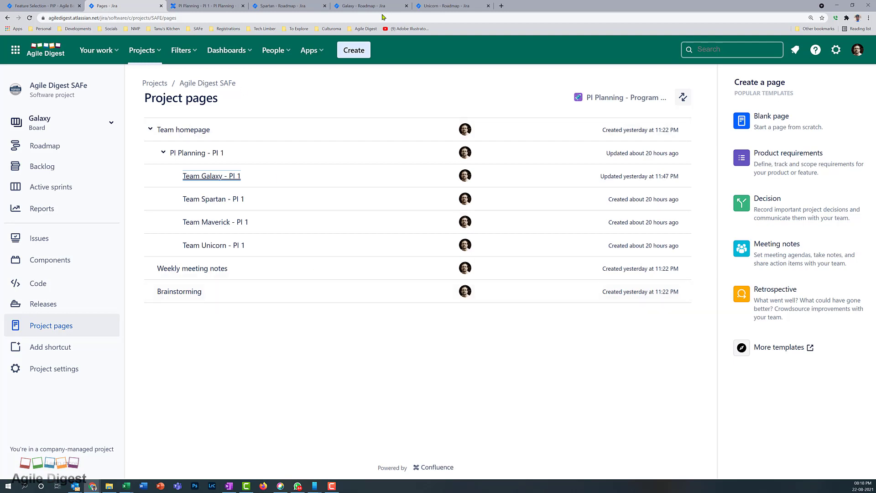
Glance at the settings menu, then show the Galaxy board's Active sprints view, which has no sprints
left_click(835, 52)
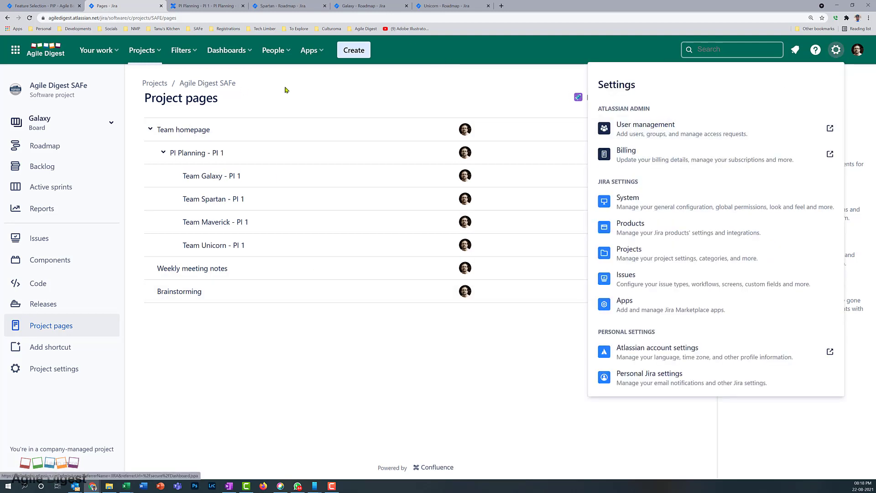
left_click(341, 94)
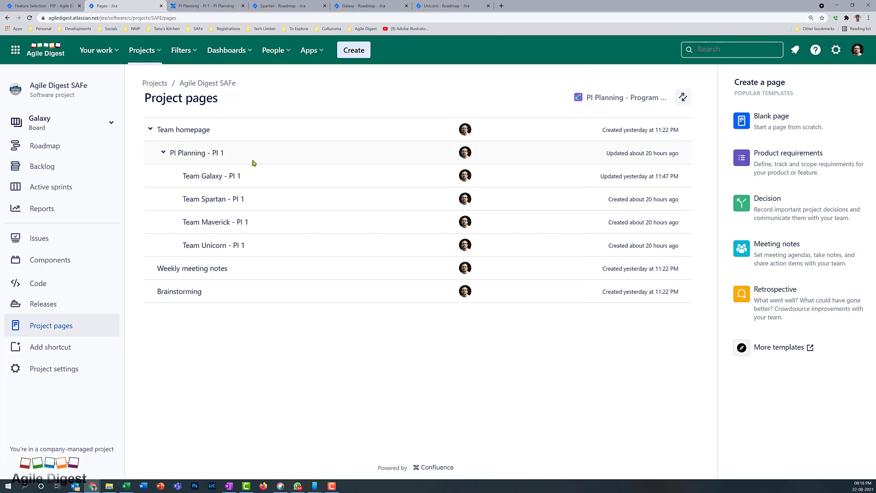
left_click(68, 188)
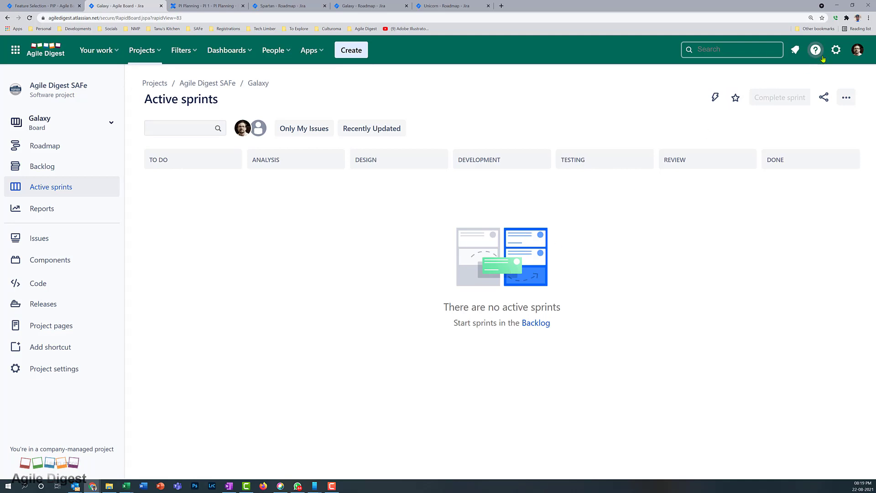
Filter the Issues admin custom fields by 'Team' and look at the SAFe Team field details
left_click(835, 51)
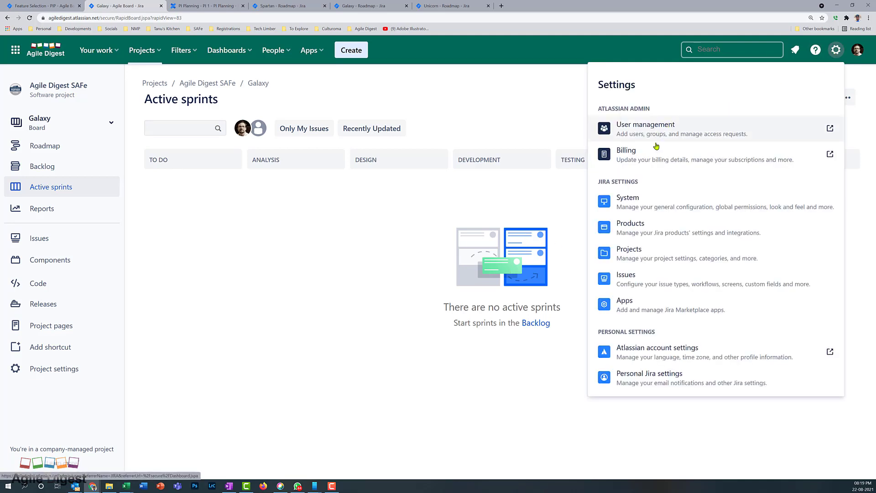
left_click(633, 282)
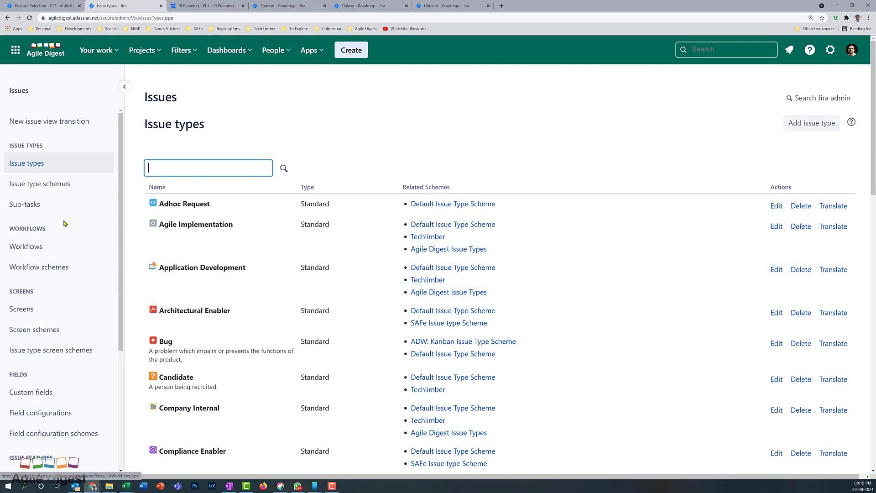
scroll(50, 218, "down", 1)
left_click(36, 328)
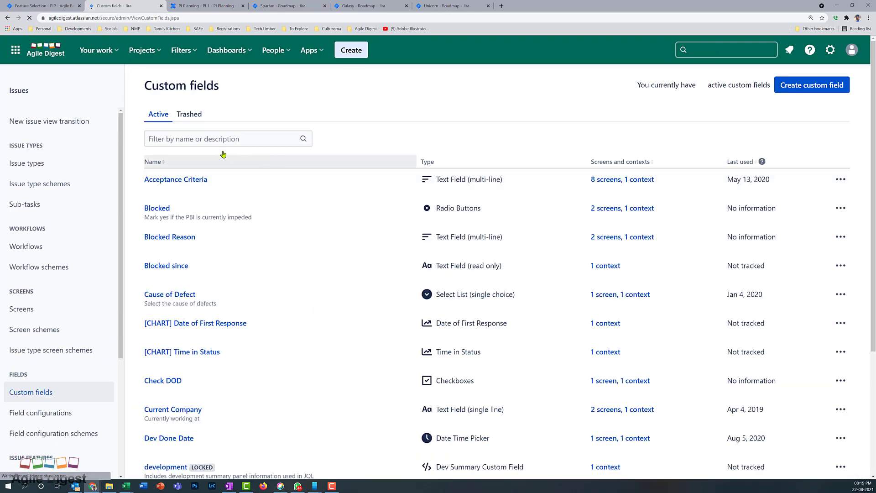
left_click(214, 139)
type("Team")
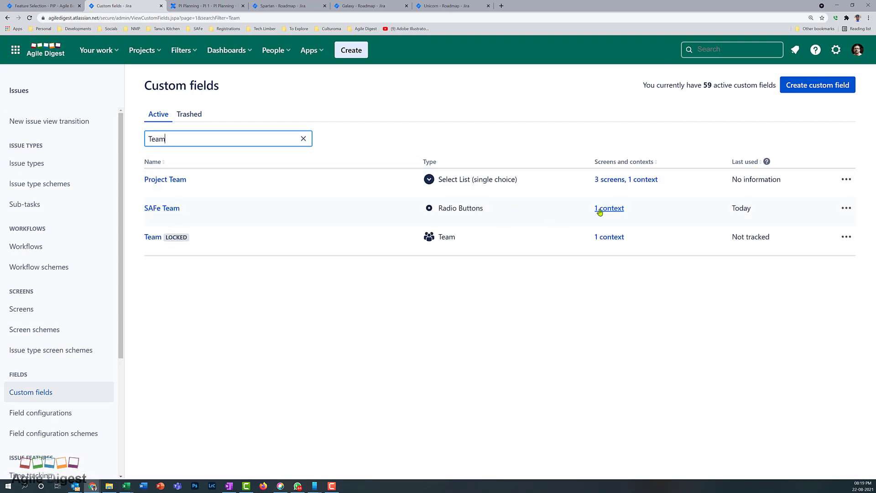
left_click(846, 209)
left_click(788, 231)
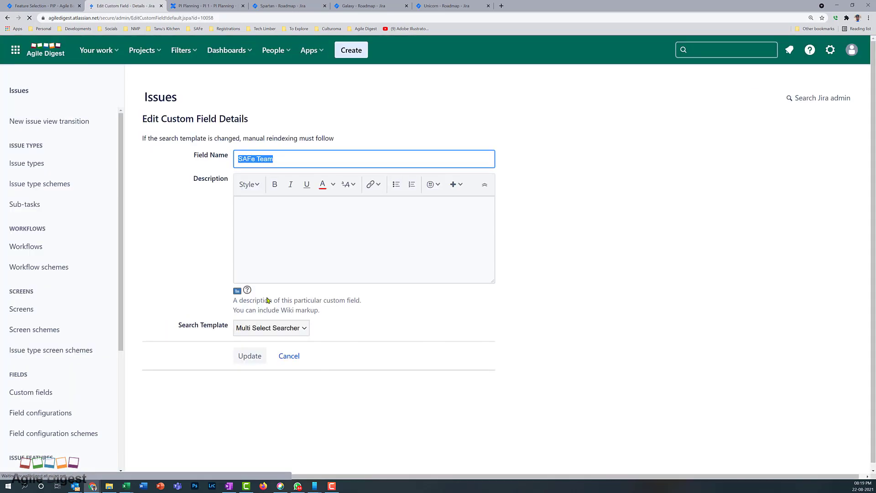
left_click(294, 357)
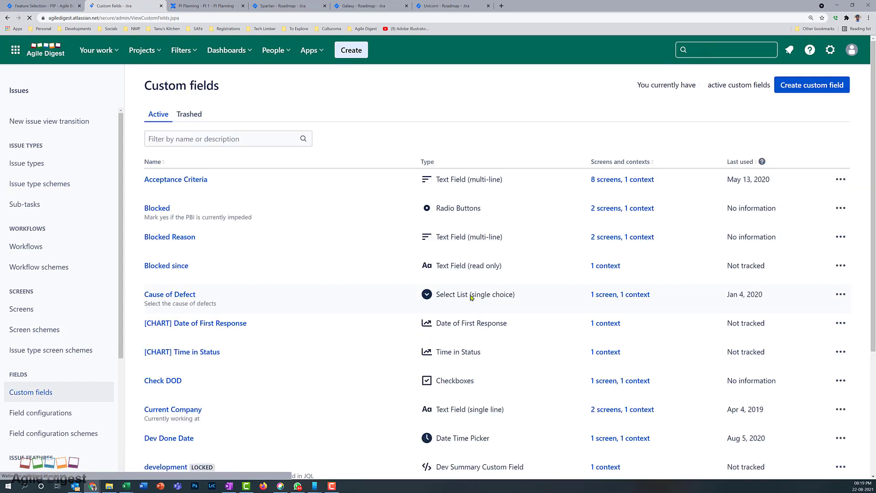
Filter for 'SAFe Team' and review its contexts: Unicorn, Galaxy, Spartan, Mavericks, Unassigned options
left_click(222, 137)
type("SAFe Team")
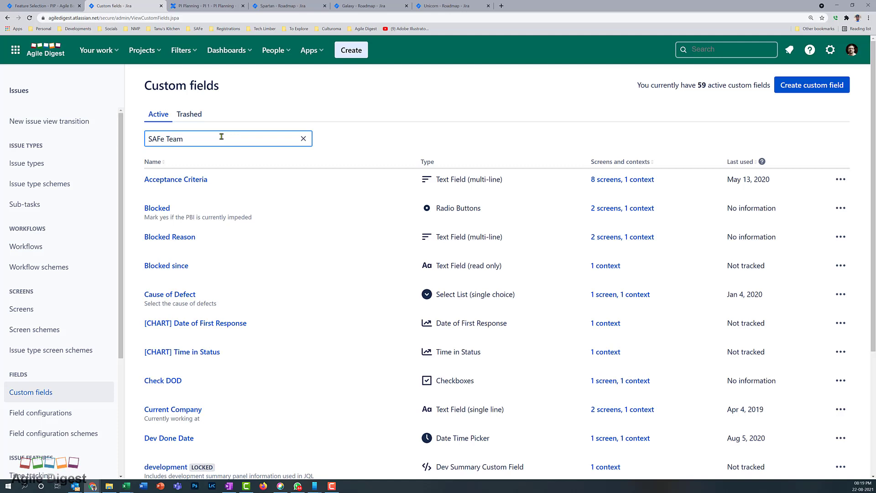
left_click(846, 179)
left_click(787, 222)
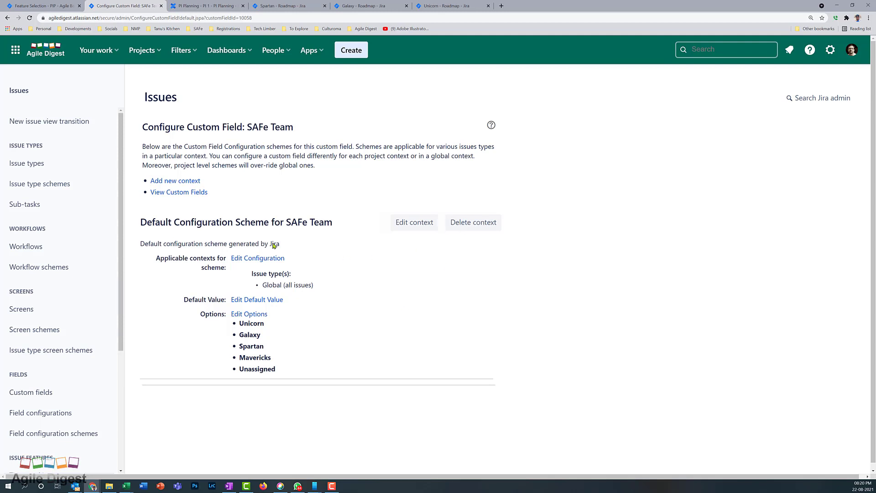
left_click(24, 165)
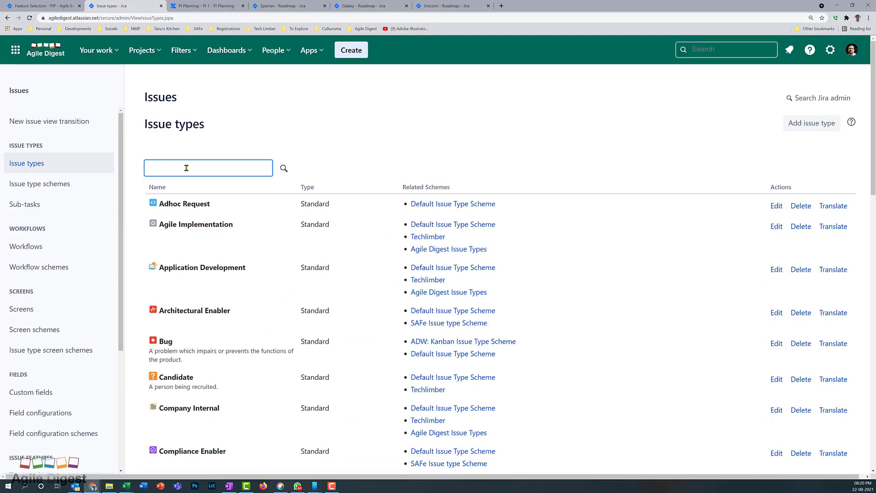
Filter the issue types list to show only the 'Enabler' issue types
type("Enabler")
key("Return")
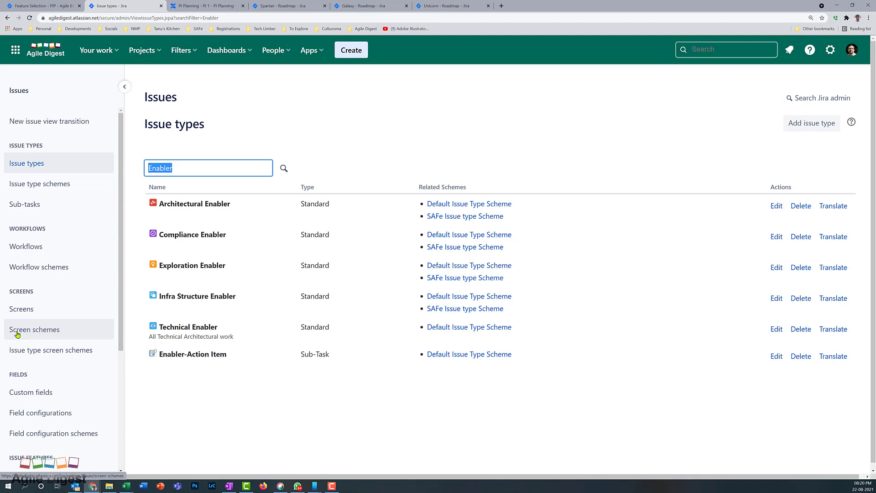
left_click(46, 254)
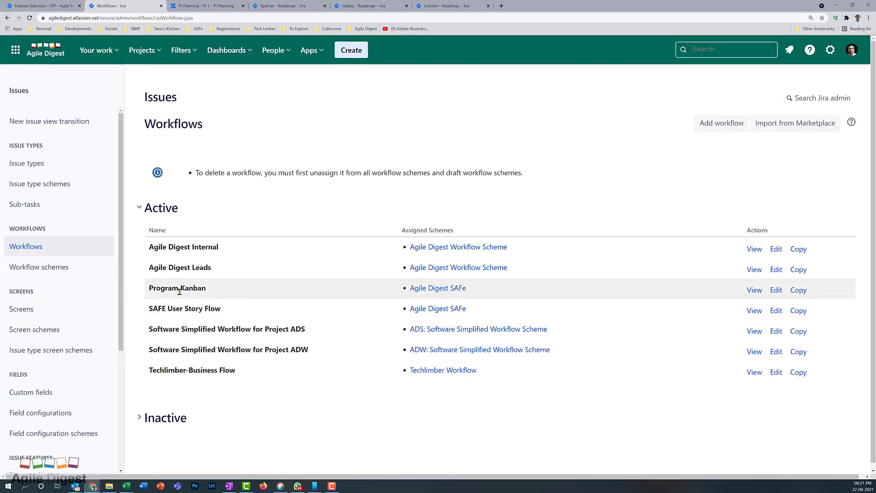
Open the Program Kanban workflow diagram and scroll through it, dismissing the zoom warning
left_click(753, 292)
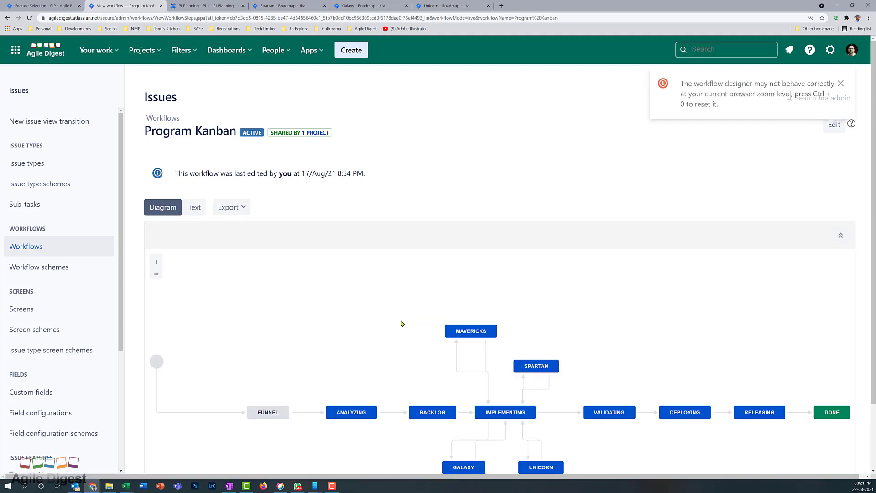
scroll(379, 322, "down", 2)
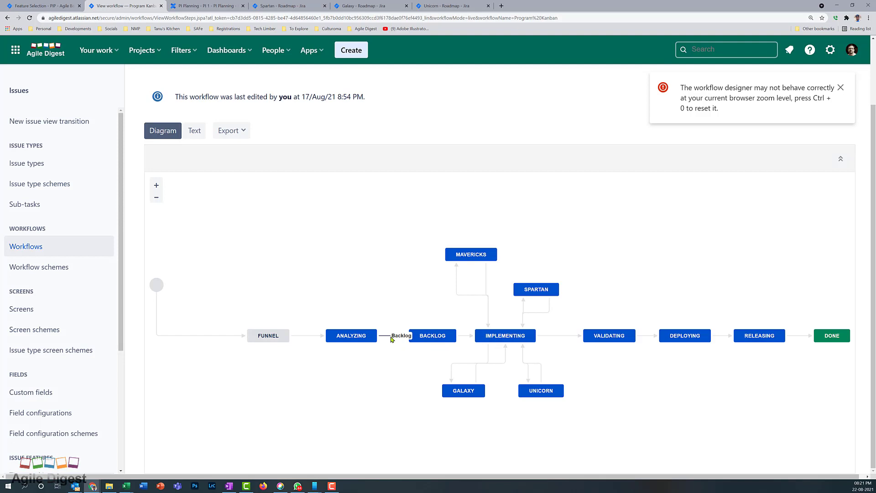
left_click(840, 88)
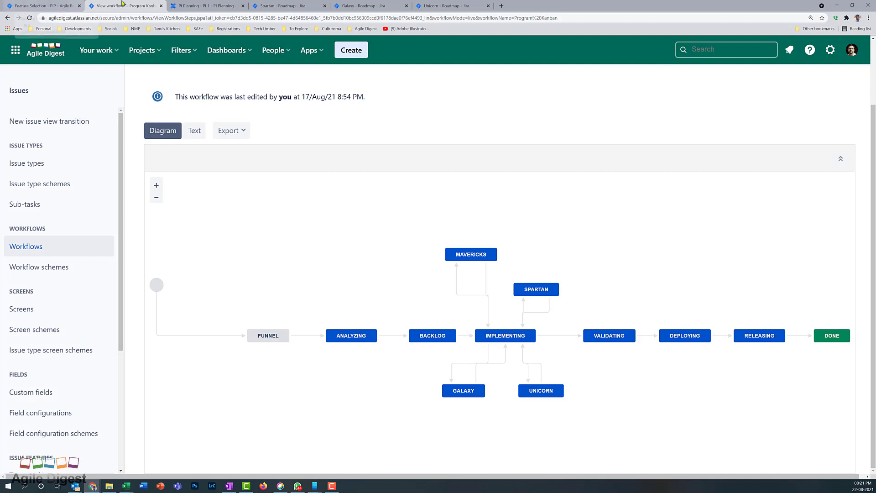
Browse the PI Planning page, Spartan roadmap, Feature Selection board and Galaxy roadmap tabs
left_click(194, 4)
left_click(267, 4)
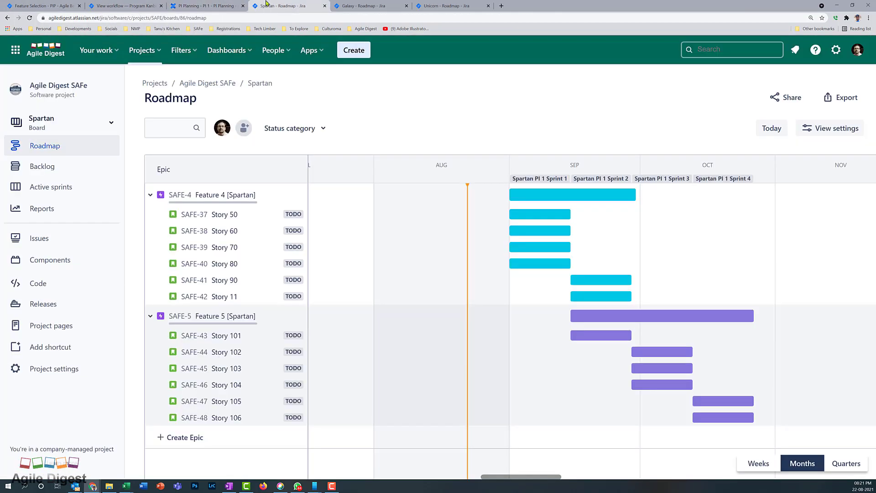
left_click(59, 122)
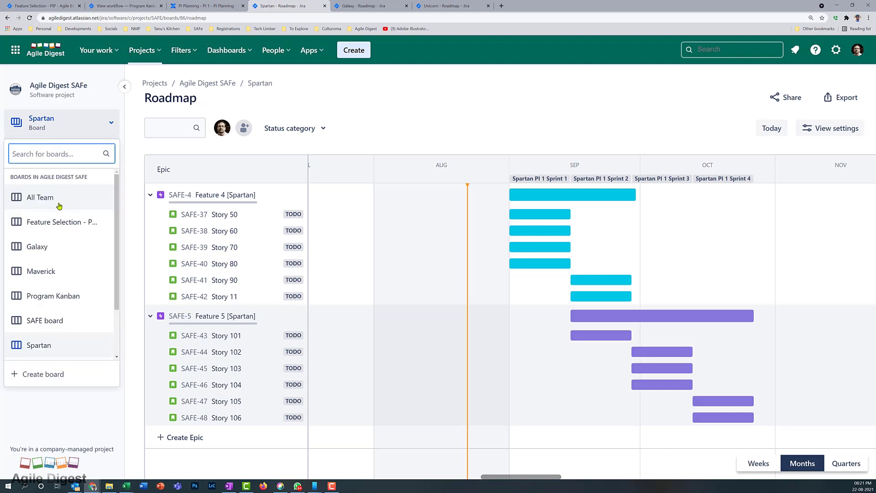
left_click(59, 232)
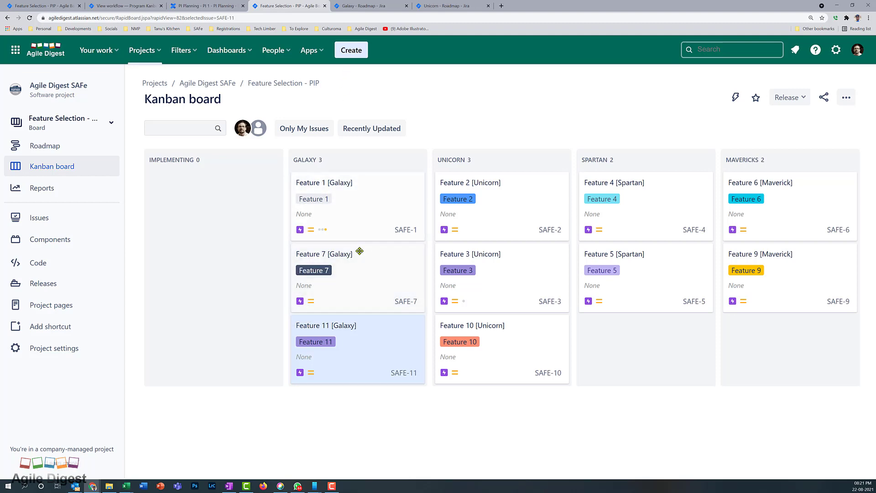
left_click(359, 5)
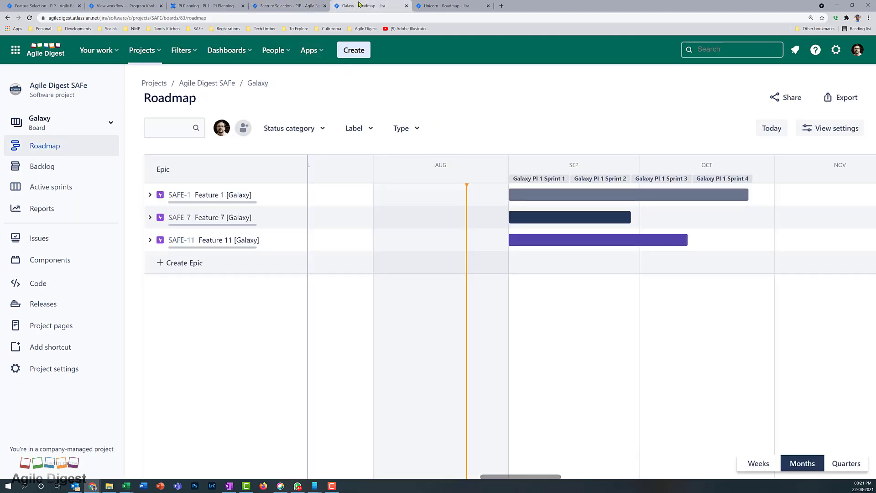
left_click(201, 6)
Return to the Program Kanban diagram and check the Mavericks status transitions
left_click(137, 5)
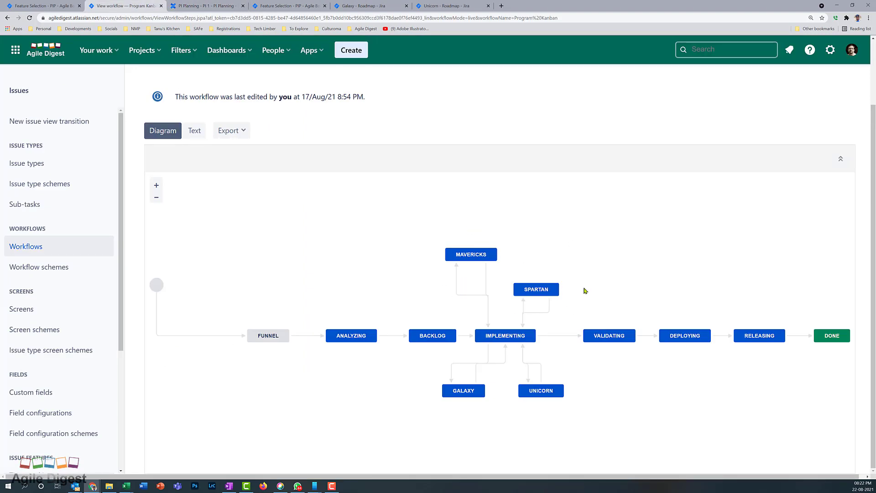
mouse_move(456, 252)
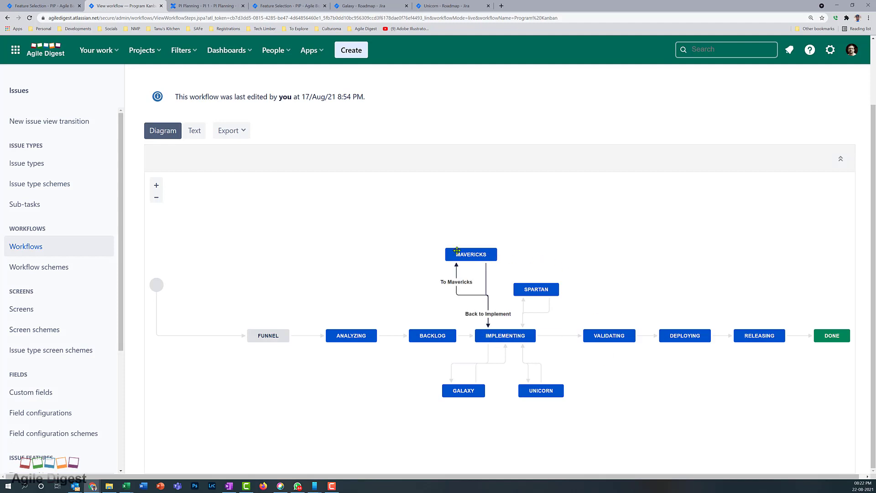
left_click(32, 249)
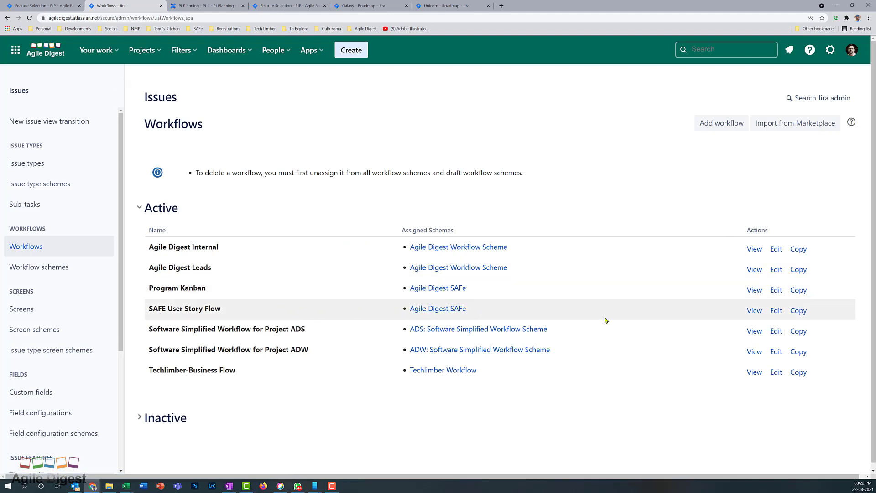
Review the SAFE User Story Flow workflow diagram from TODO to DONE
left_click(753, 312)
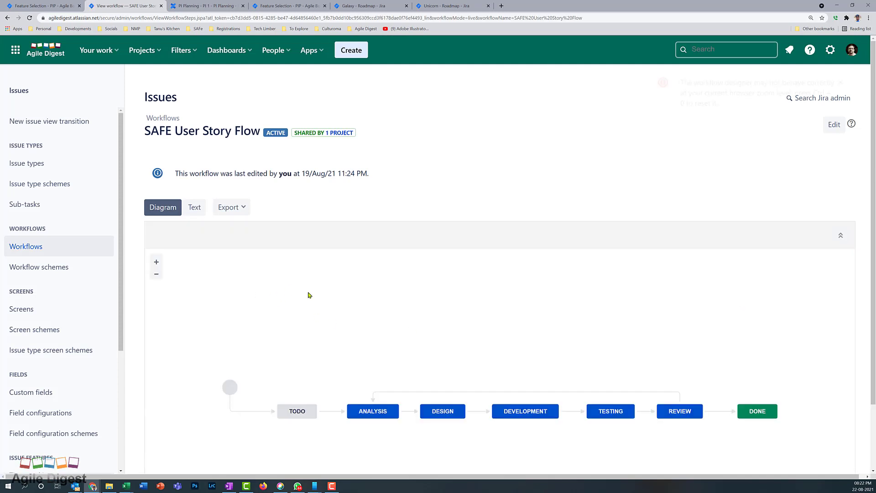
scroll(309, 295, "down", 1)
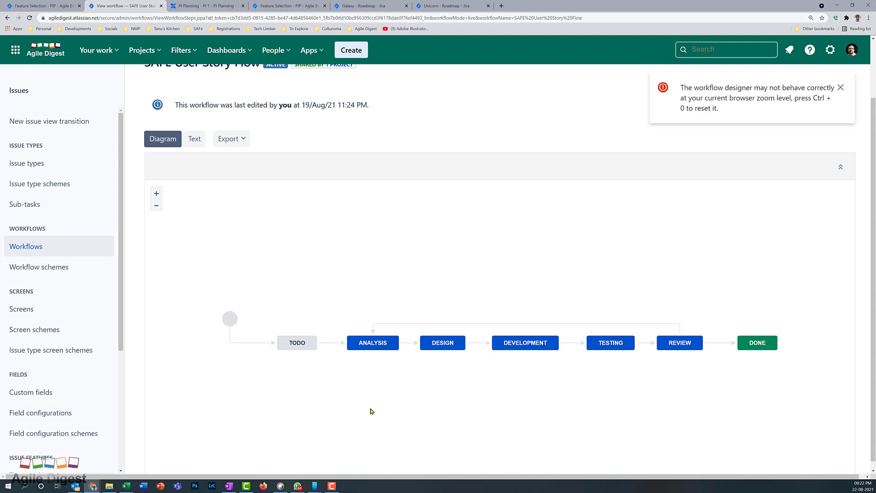
left_click(297, 6)
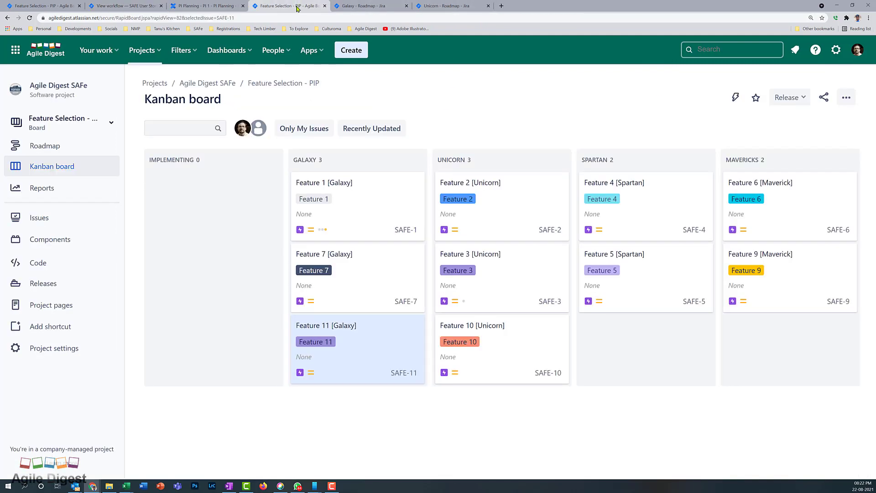
left_click(39, 350)
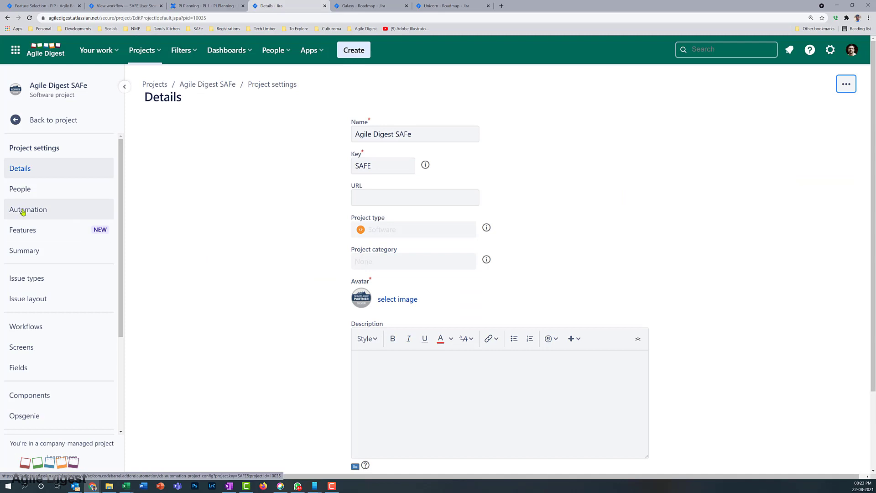
Review the project's six enabled automation rules, then cycle tabs back to the Feature Selection - PIP board
left_click(22, 211)
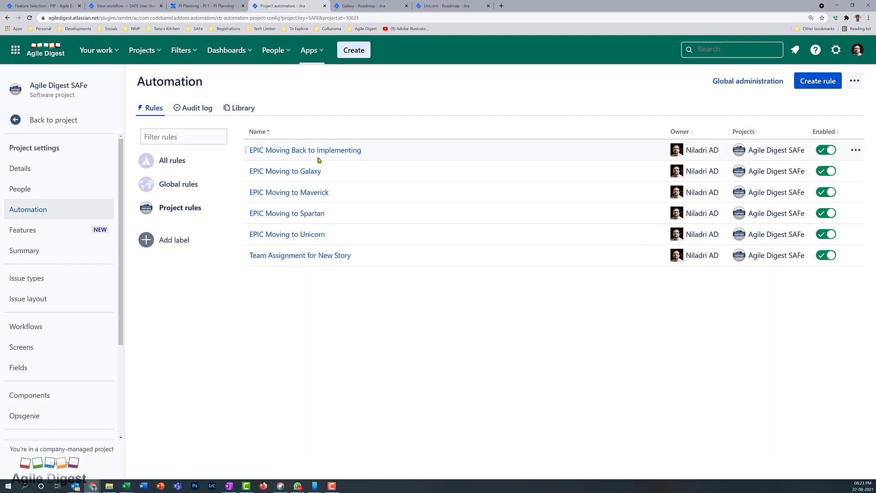
left_click(361, 6)
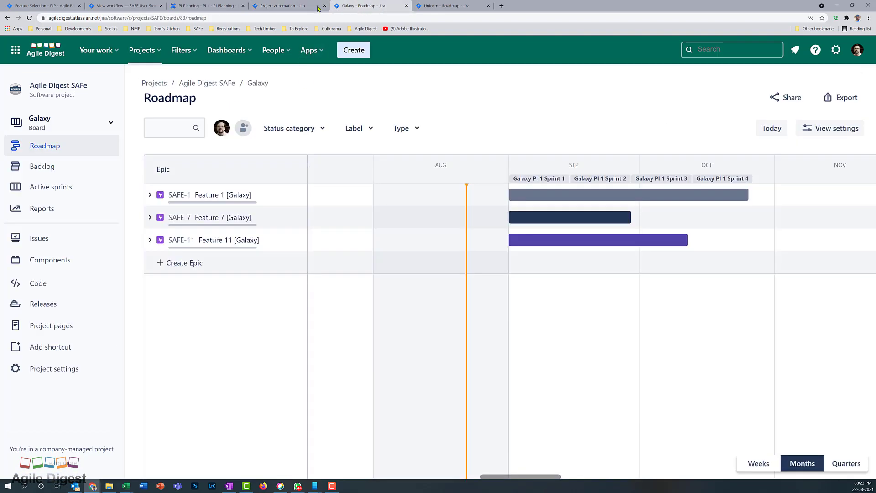
left_click(201, 5)
left_click(132, 6)
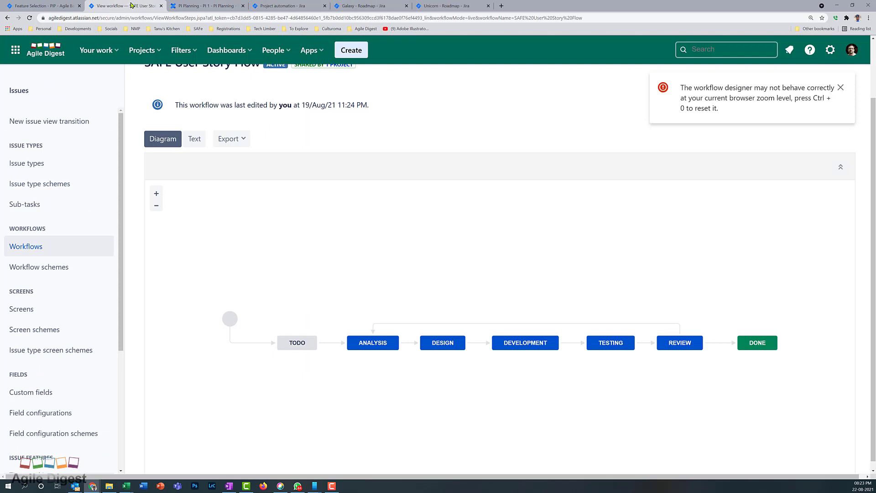
left_click(53, 5)
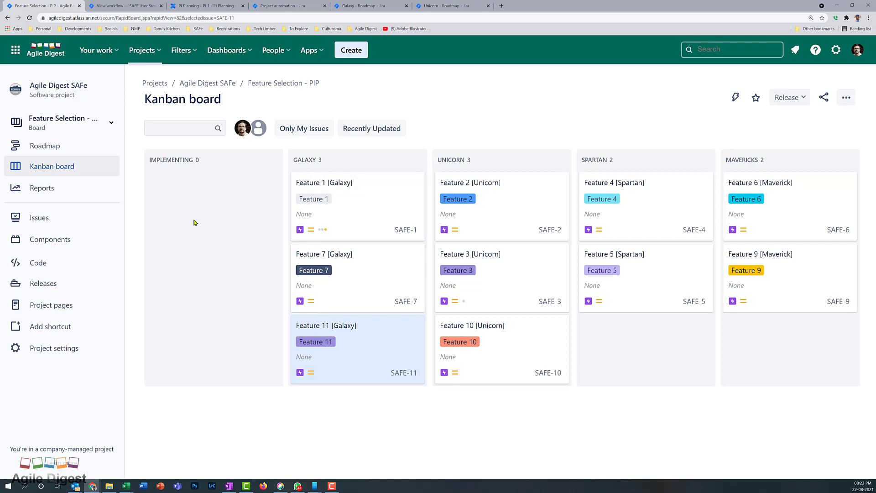
Check the Feature Selection - PIP board's general settings and filter query, then return to the board
left_click(851, 103)
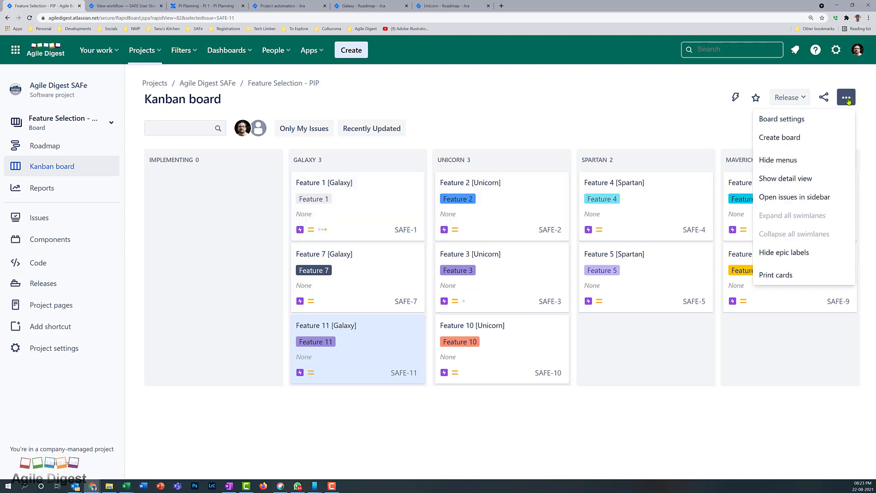
left_click(784, 121)
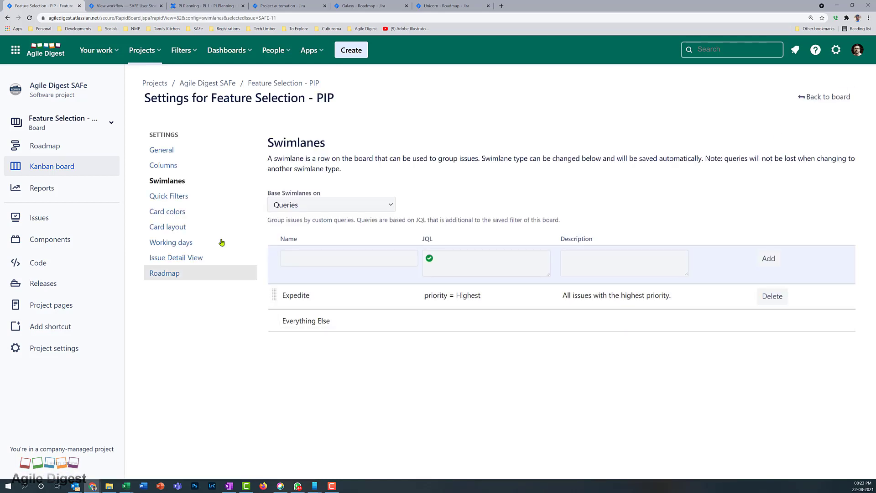
left_click(170, 155)
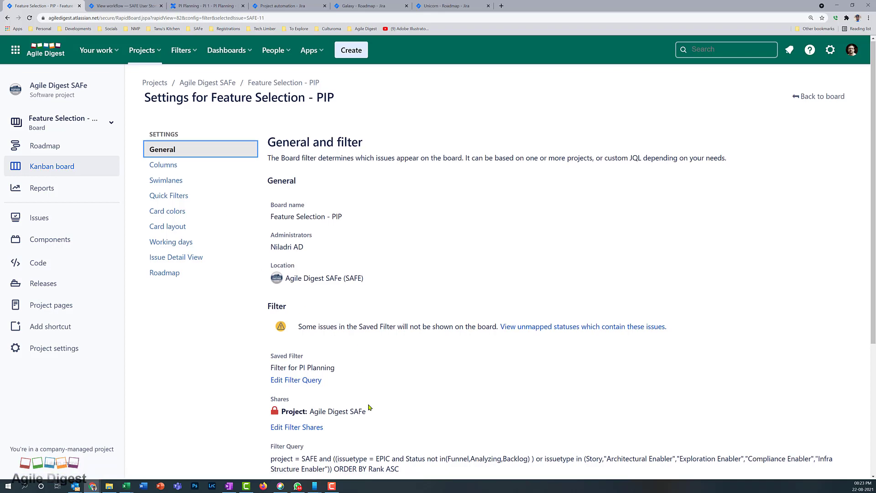
scroll(411, 340, "down", 3)
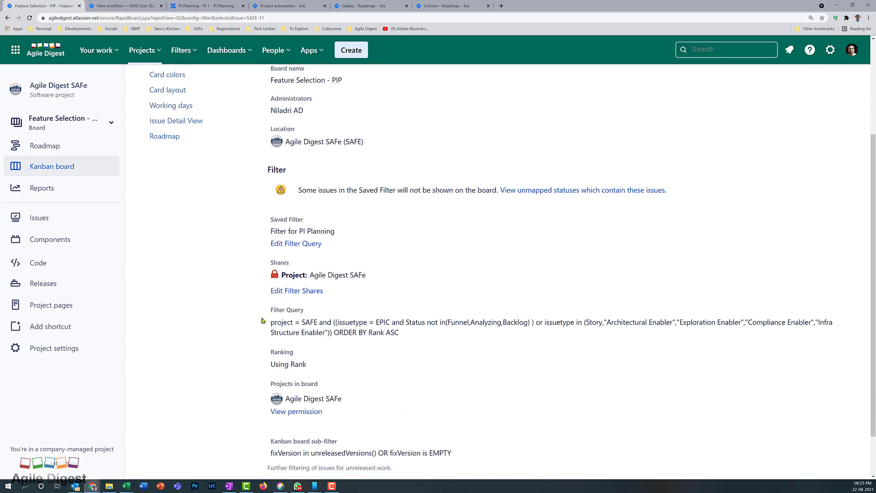
left_click(8, 17)
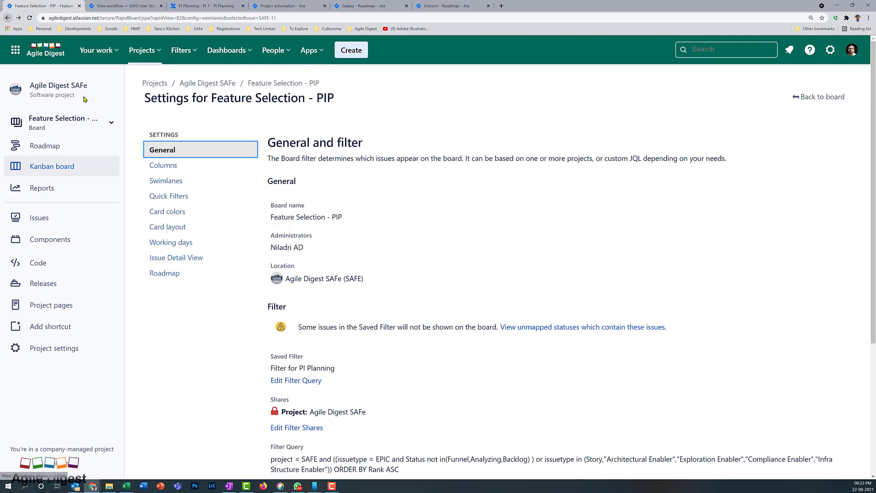
left_click(818, 95)
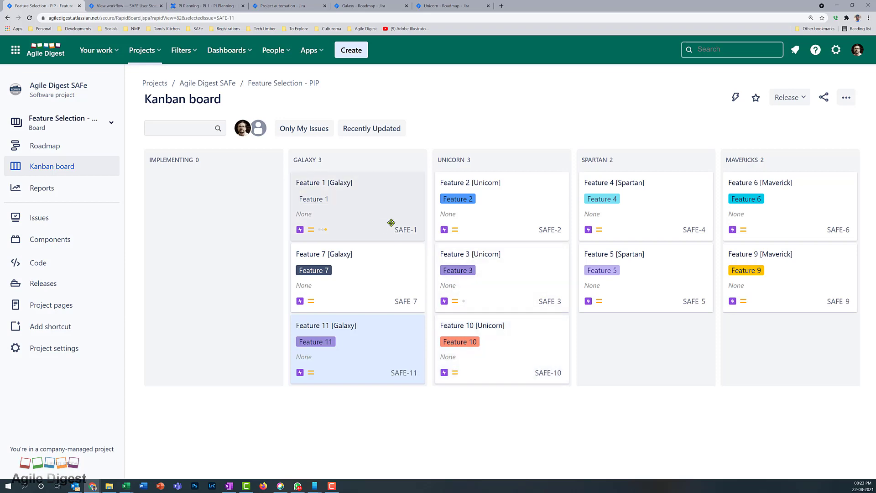
Cycle through the open tabs back to the project's automation rules list
left_click(136, 5)
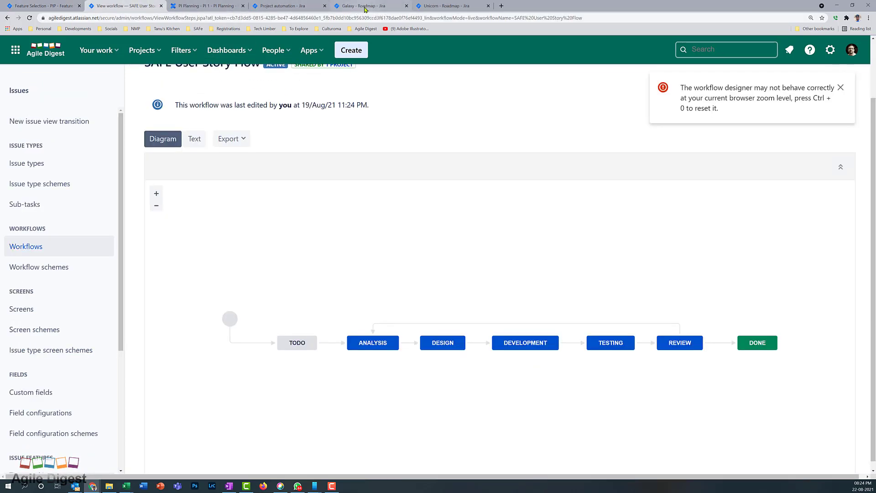
left_click(185, 4)
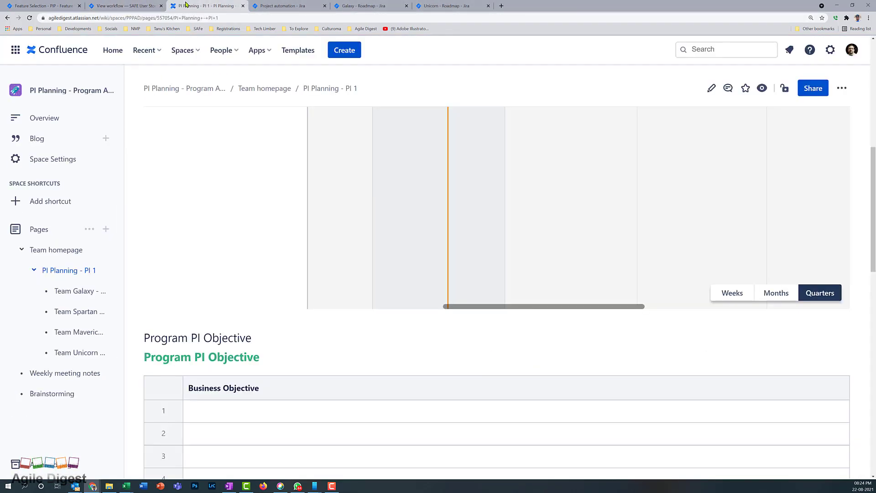
left_click(292, 4)
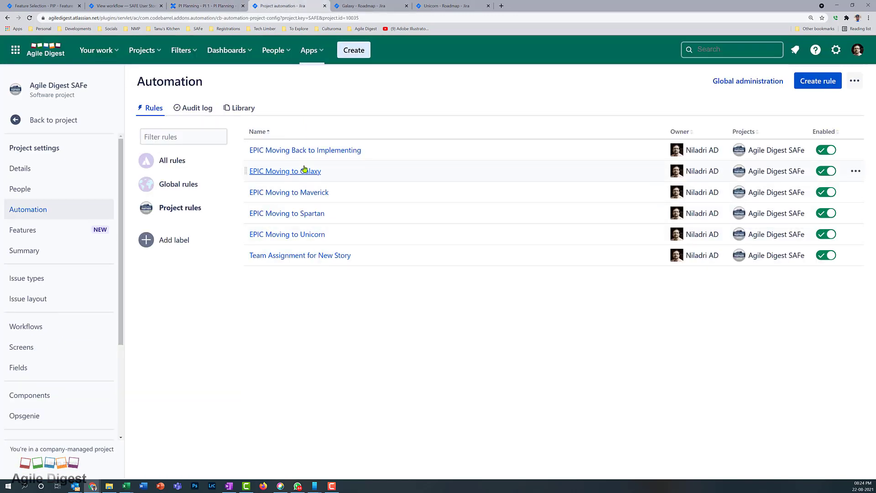